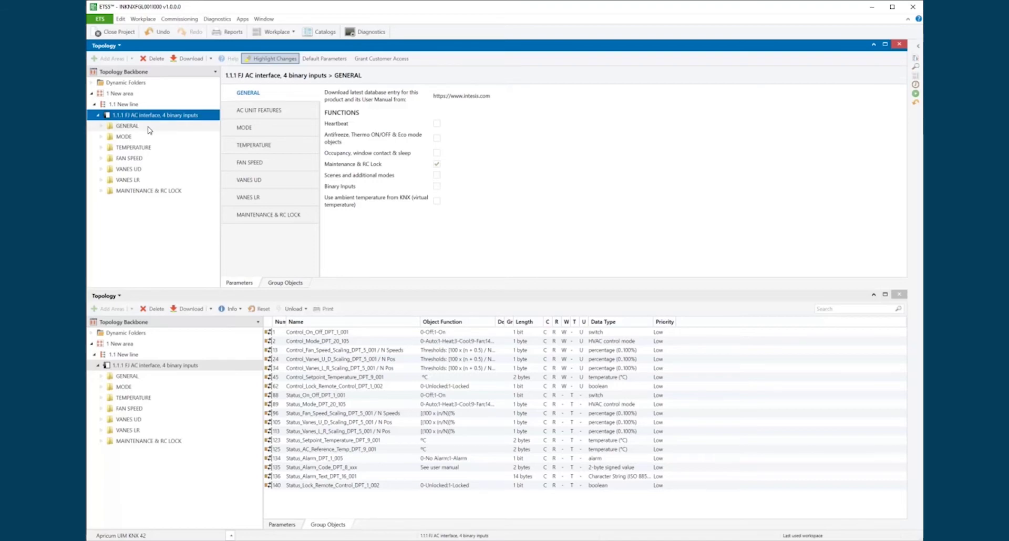
# Examine the group objects in the GENERAL and MODE folders of the FJ AC interface, and return to the device parameters
pyautogui.click(148, 129)
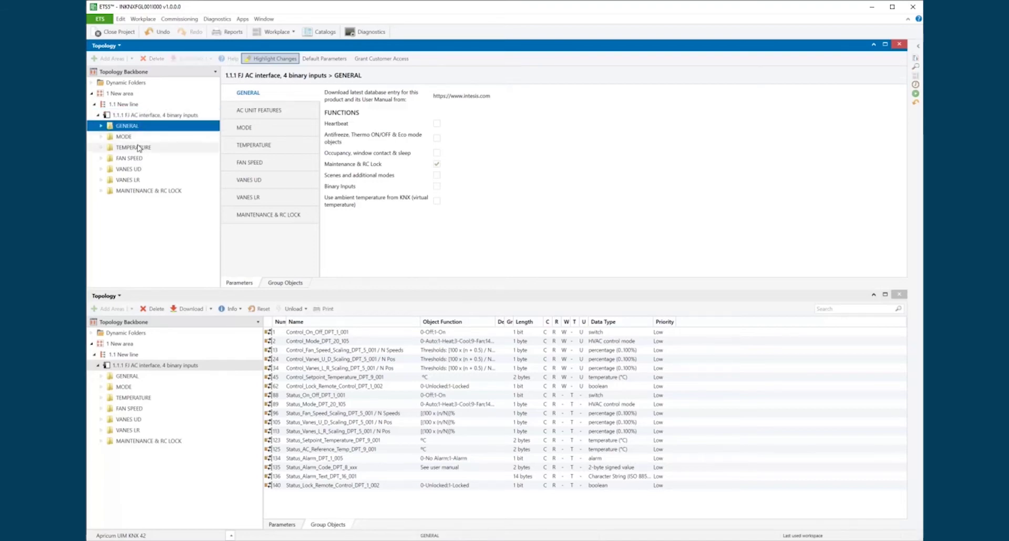
pyautogui.click(102, 127)
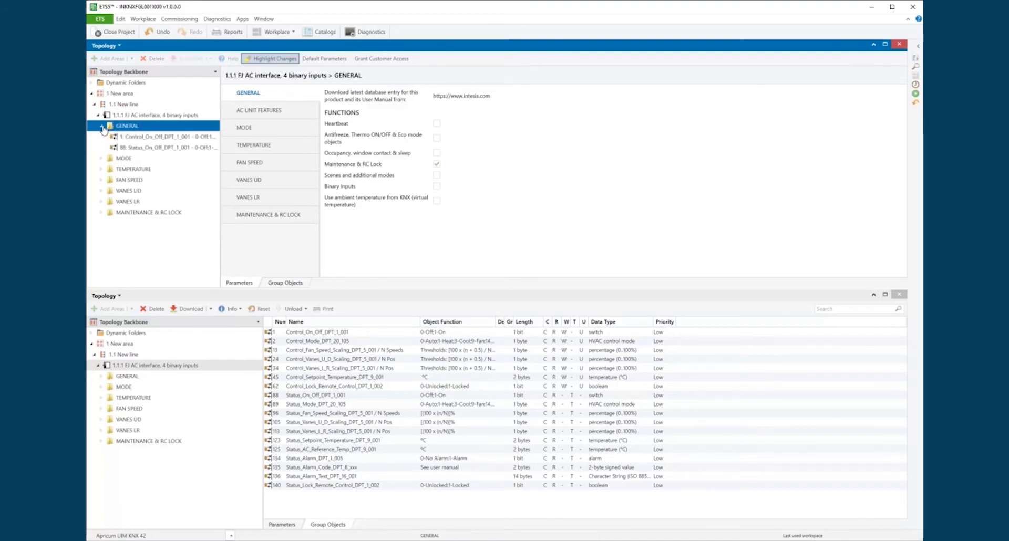
pyautogui.click(102, 126)
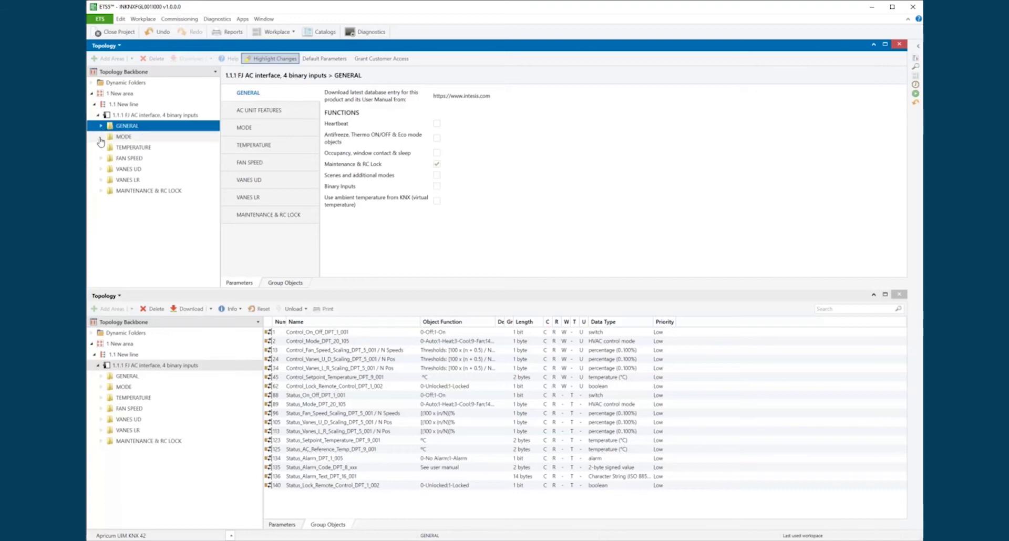
pyautogui.click(101, 137)
pyautogui.click(124, 138)
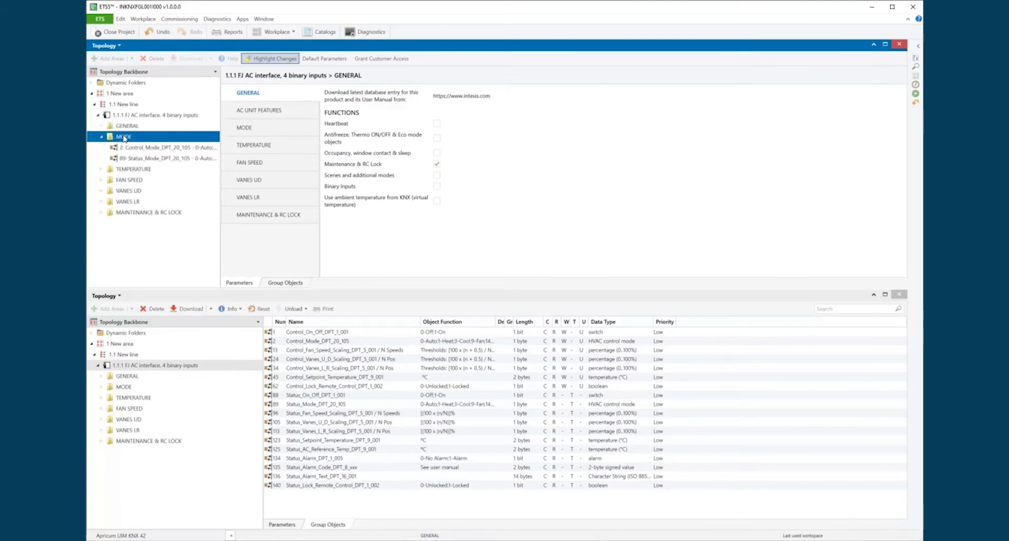
pyautogui.click(278, 283)
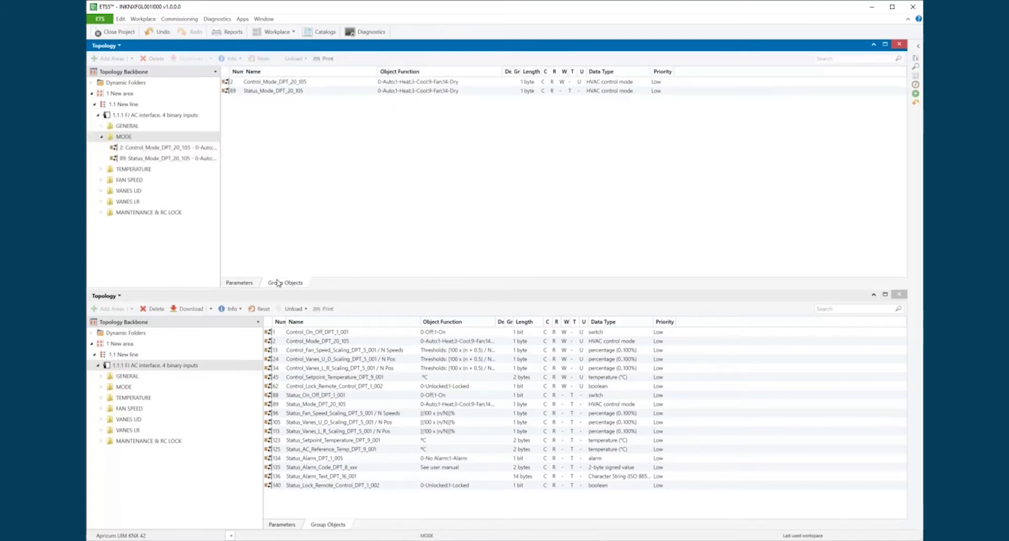
pyautogui.click(247, 282)
pyautogui.click(101, 137)
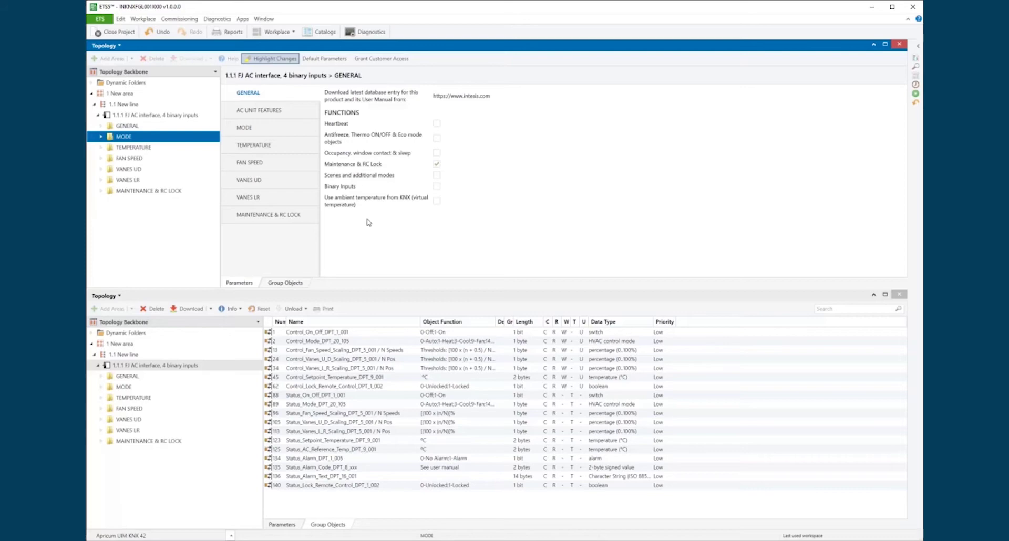
# Try the Heartbeat function and the Antifreeze, Thermo ON/OFF & Eco mode objects, inspect the GENERAL group objects, and disable both functions again
pyautogui.click(437, 124)
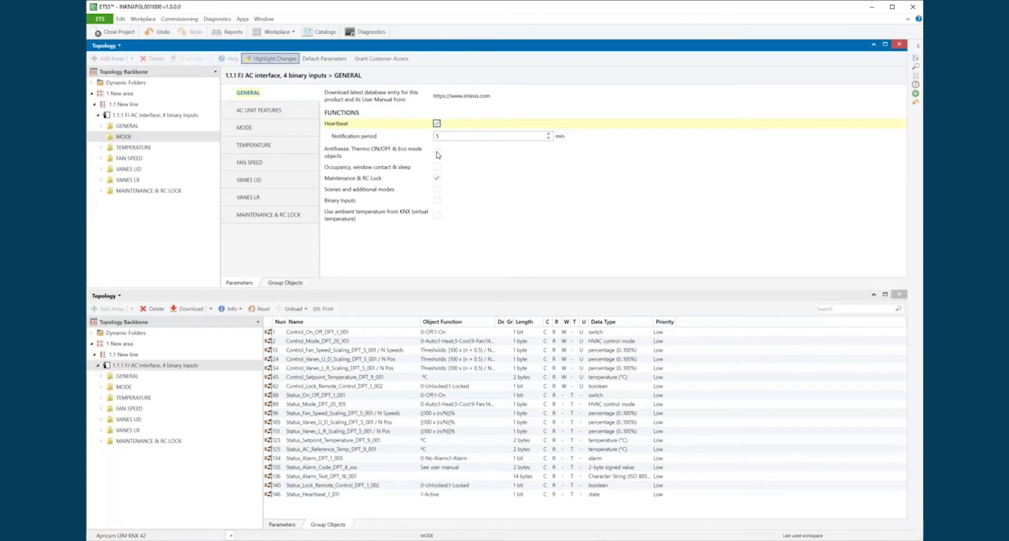
pyautogui.click(436, 124)
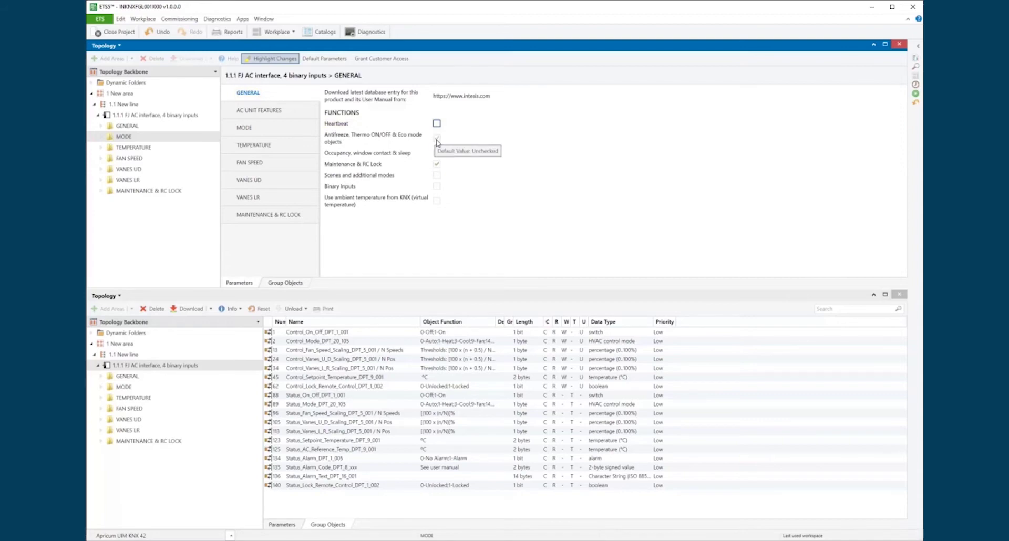
pyautogui.click(437, 139)
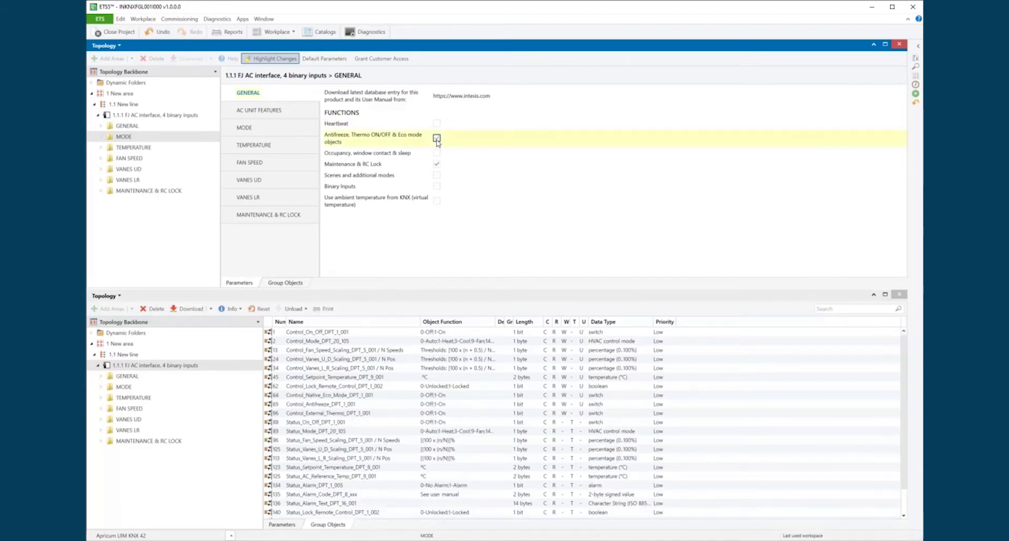
pyautogui.click(102, 128)
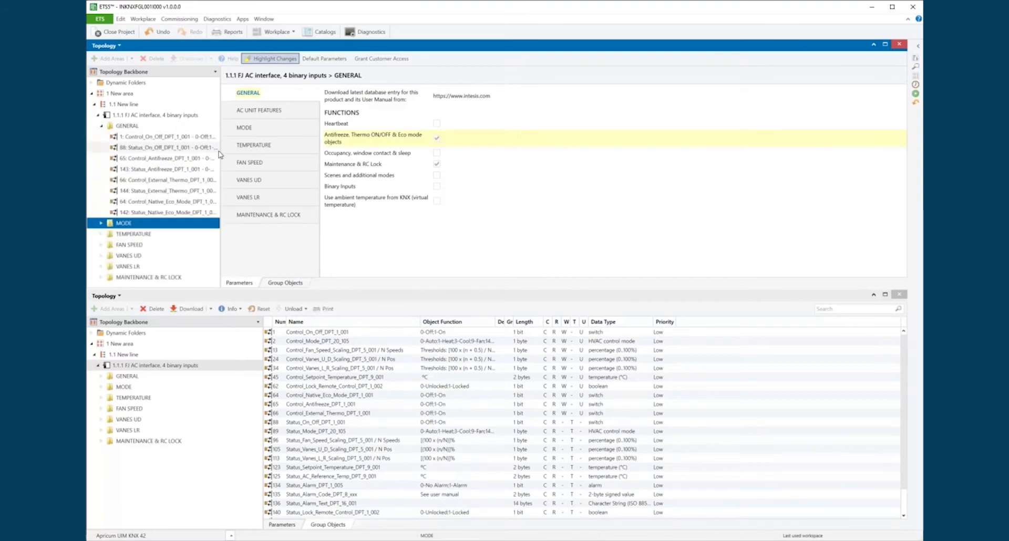
pyautogui.moveTo(220, 158); pyautogui.dragTo(310, 162)
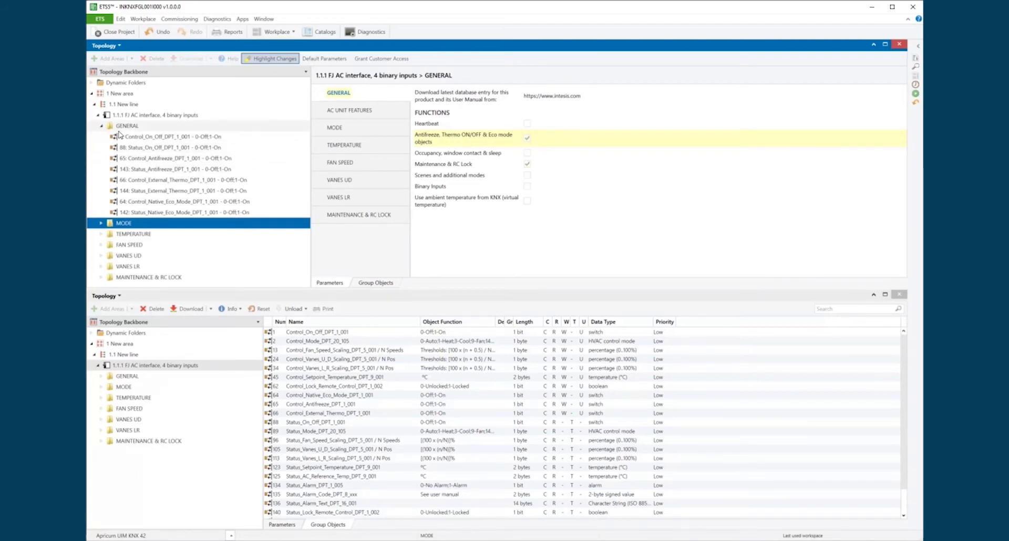
pyautogui.click(527, 139)
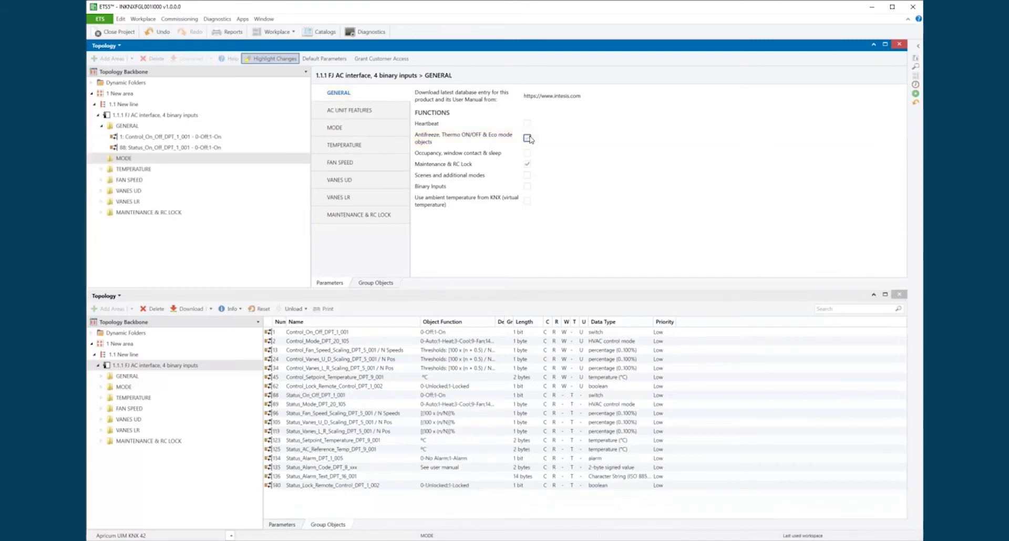
# Enable the Occupancy, window contact & sleep function in the general parameters and narrow the upper topology tree
pyautogui.click(529, 153)
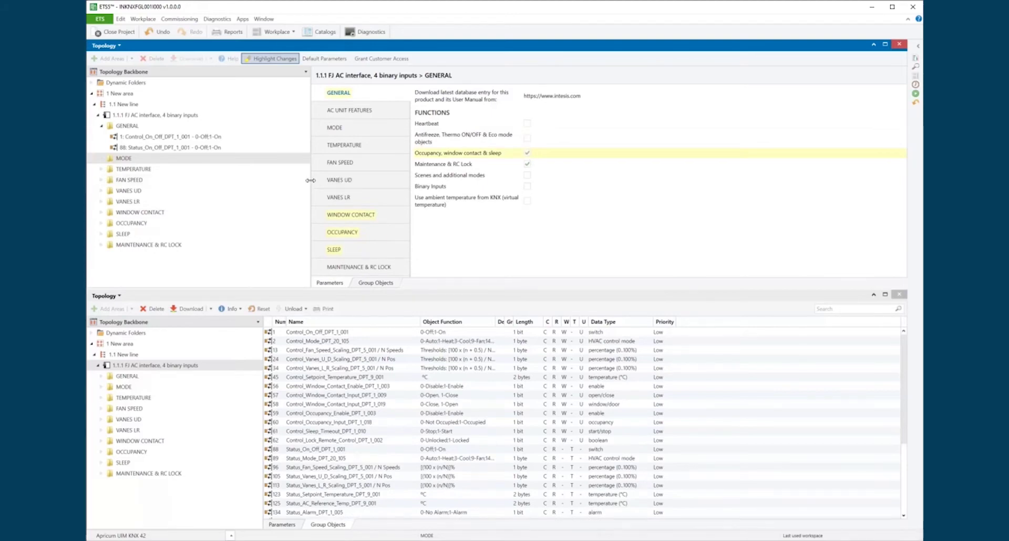
pyautogui.moveTo(311, 180); pyautogui.dragTo(231, 181)
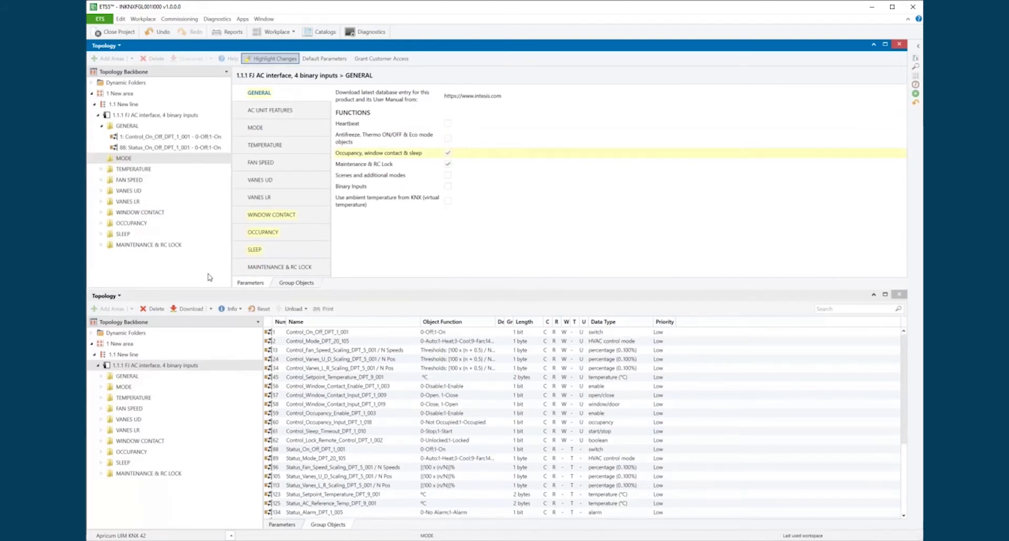
pyautogui.click(447, 164)
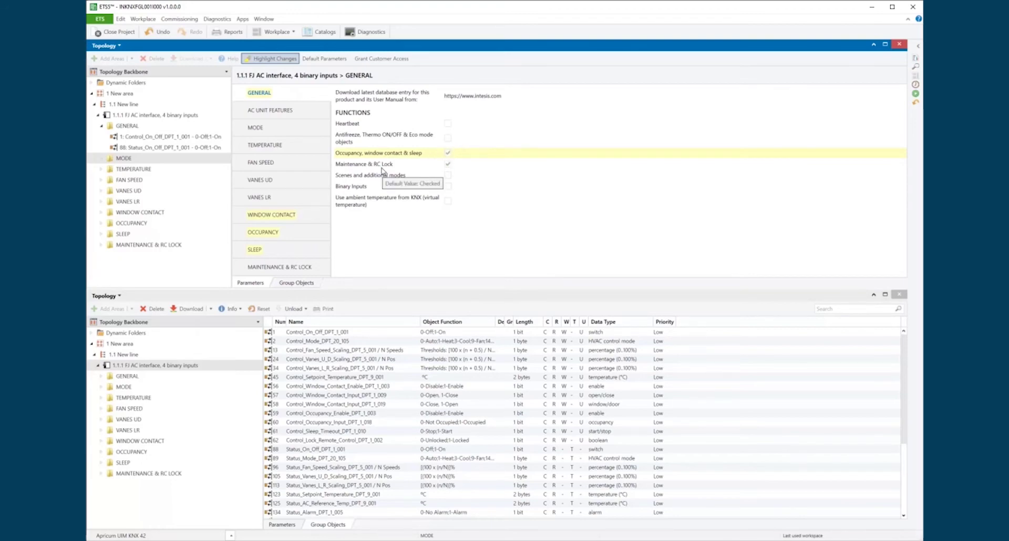
# For WINDOW CONTACT, disable the On/Off lock while open and the last-value reload, and set the DPT to DPT_1.009 (0-Open / 1-Close)
pyautogui.click(284, 216)
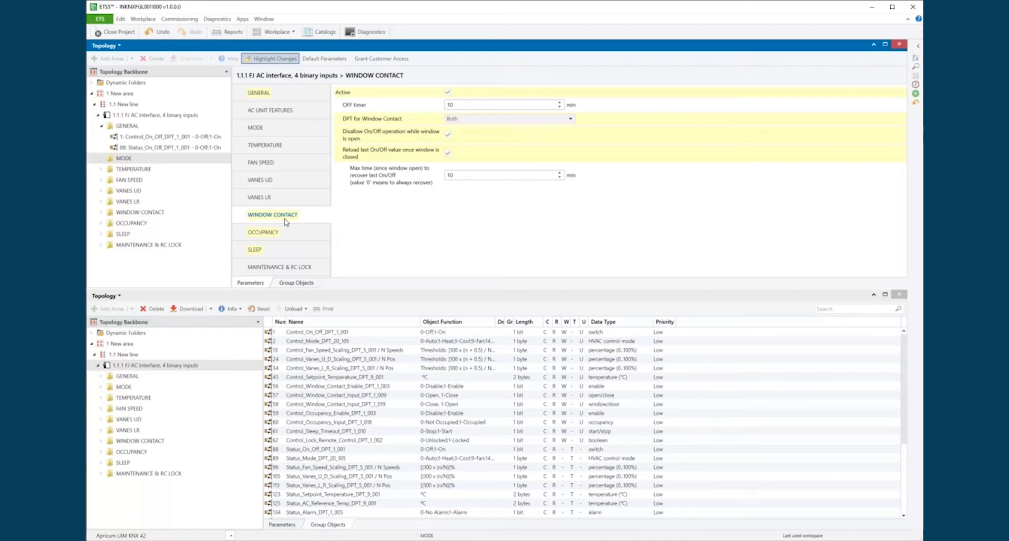
pyautogui.click(448, 134)
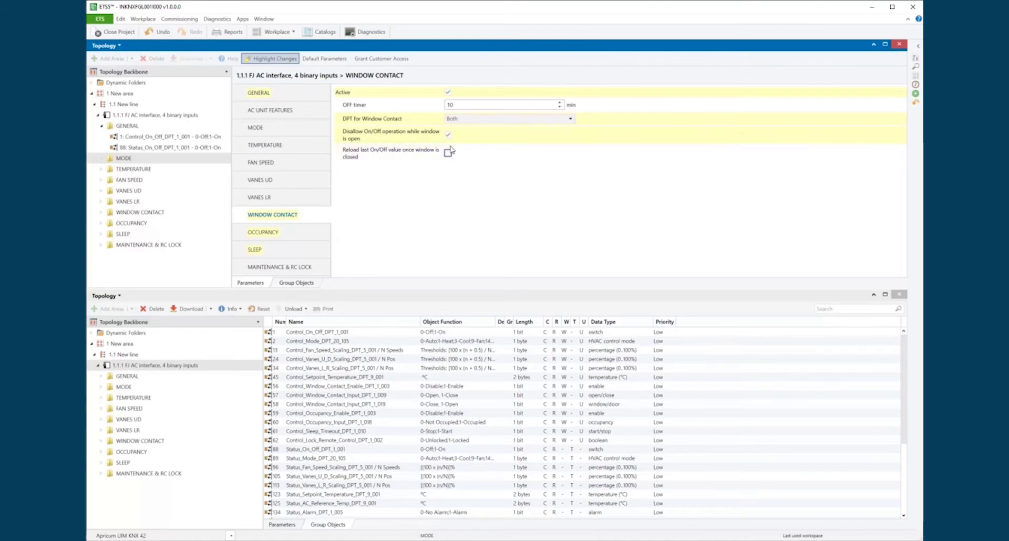
pyautogui.click(473, 119)
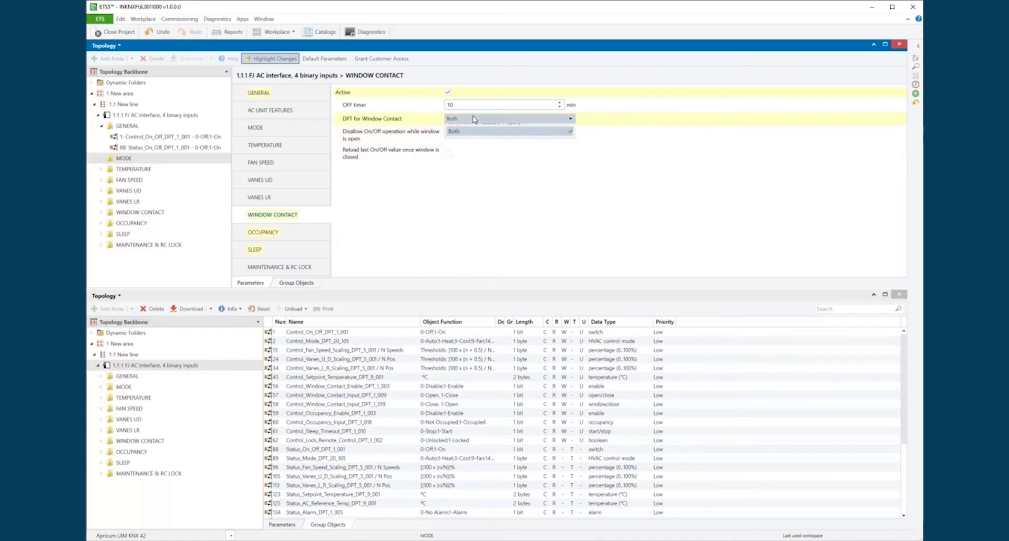
pyautogui.click(470, 135)
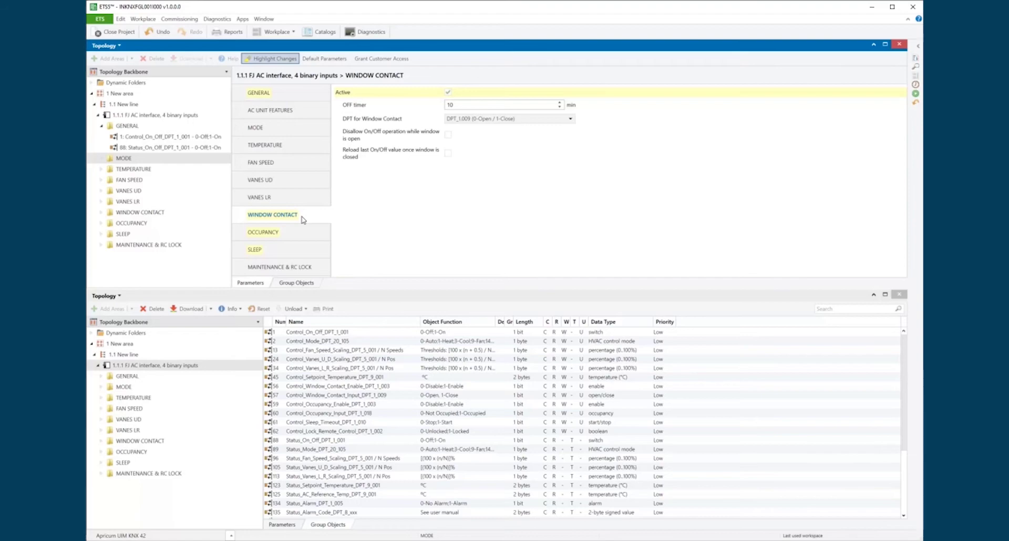
pyautogui.click(494, 119)
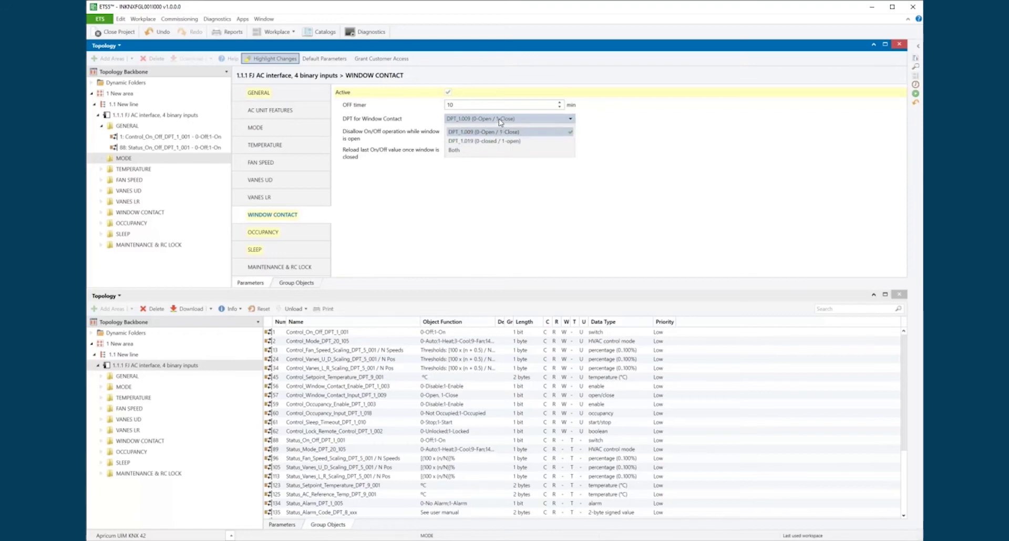
pyautogui.click(500, 120)
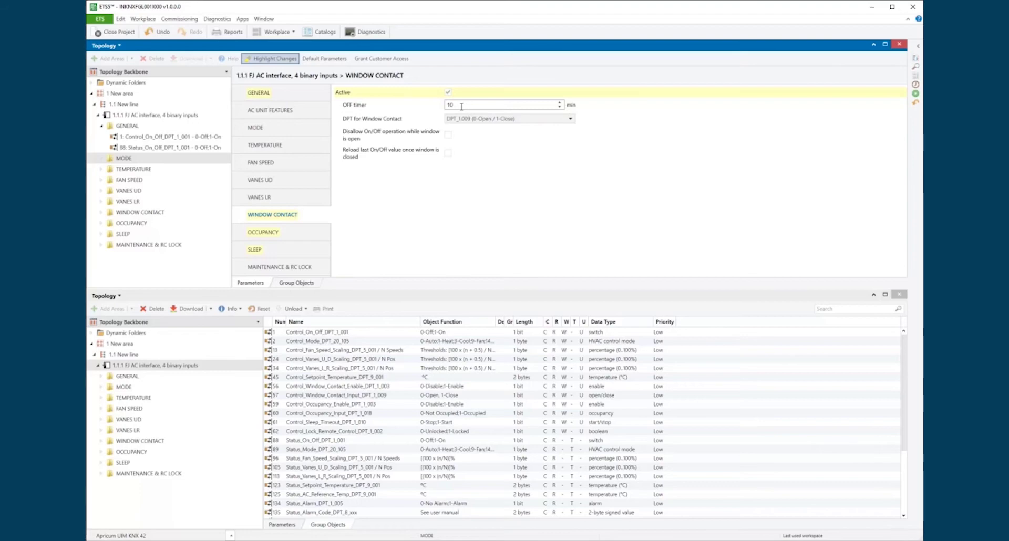
# Try the window contact options for disallowing On/Off while open and reloading the last On/Off value, and disable both again
pyautogui.click(448, 135)
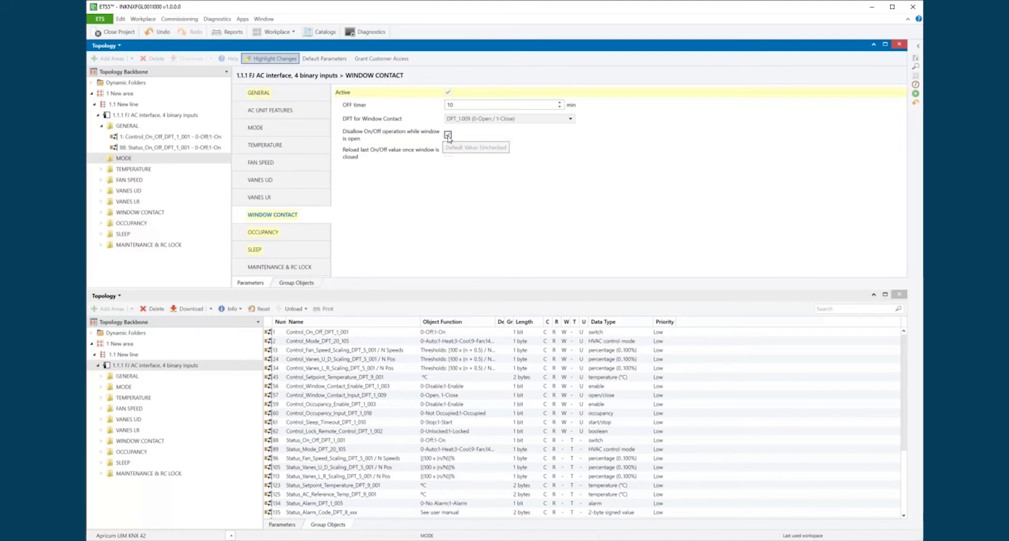
pyautogui.click(448, 153)
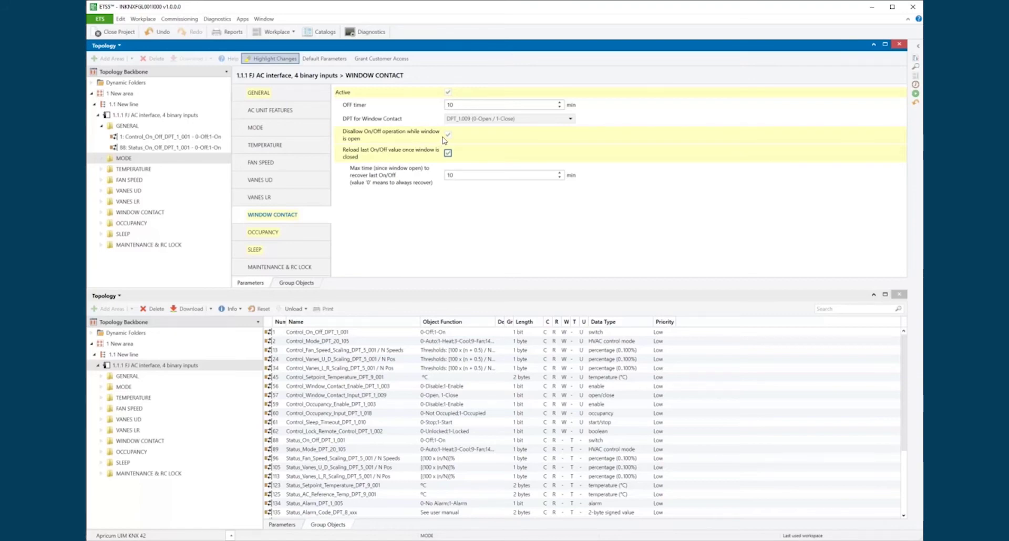
pyautogui.click(447, 135)
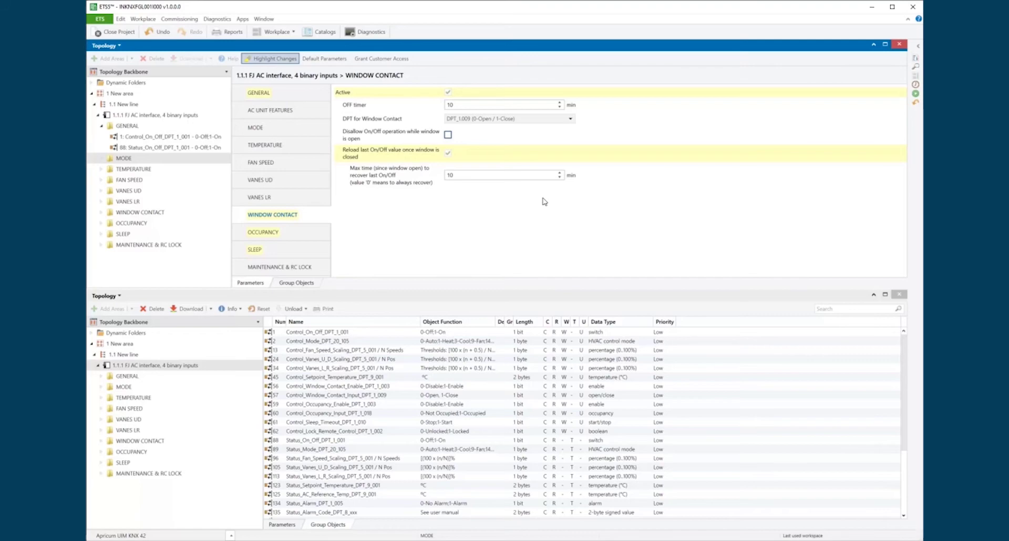
pyautogui.click(448, 154)
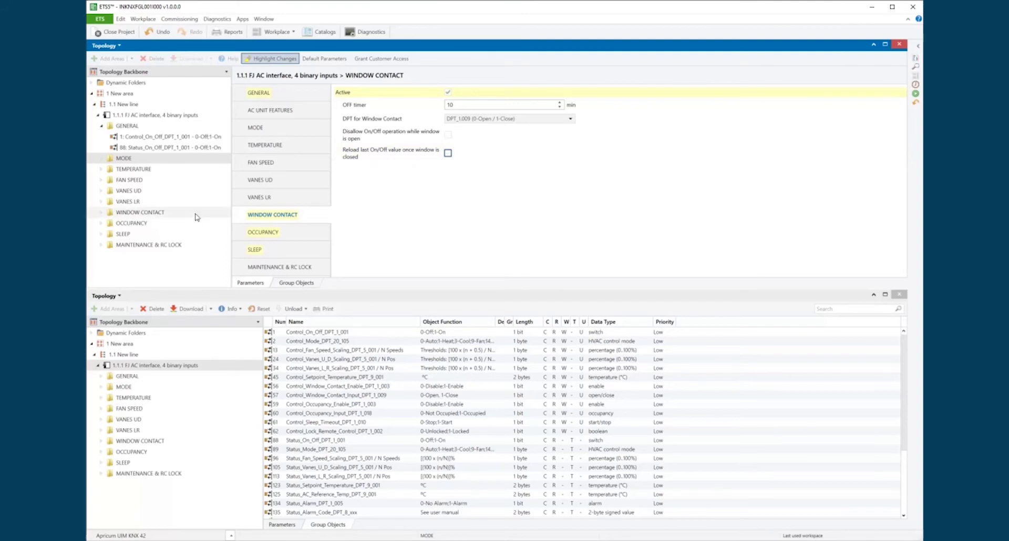
# List the WINDOW CONTACT folder's group objects in the lower topology view and widen the Object Function column to show the full descriptions
pyautogui.click(102, 216)
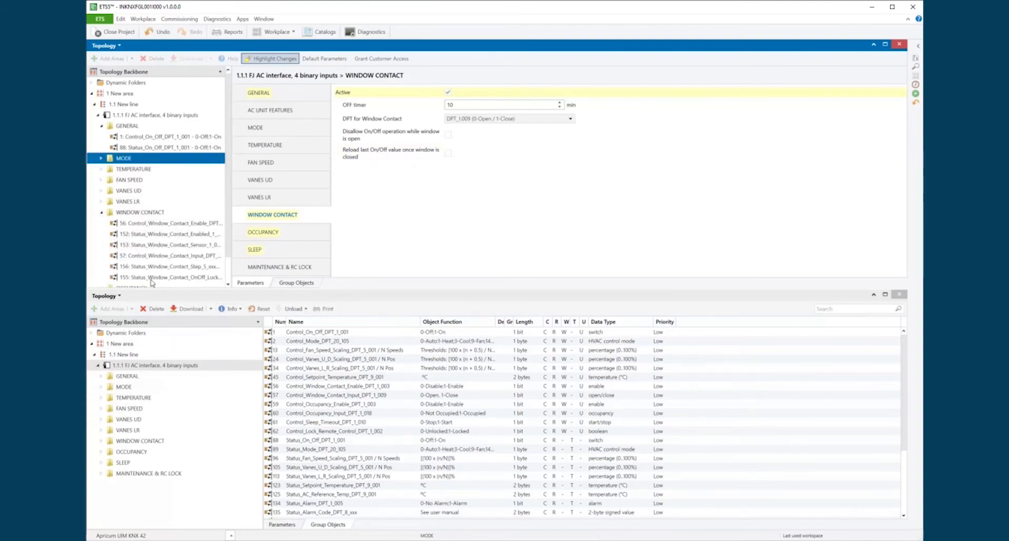
pyautogui.click(103, 214)
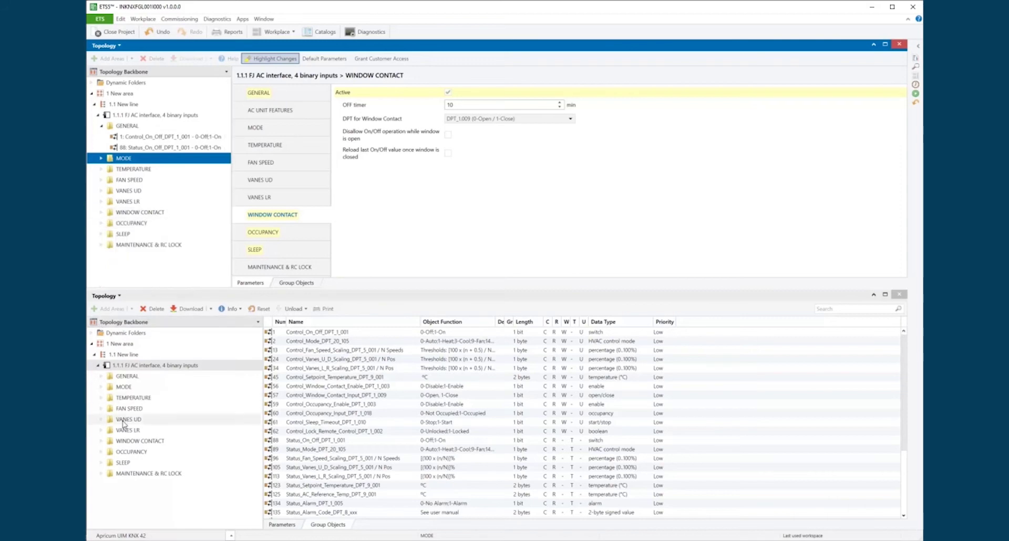
pyautogui.click(103, 443)
pyautogui.click(168, 441)
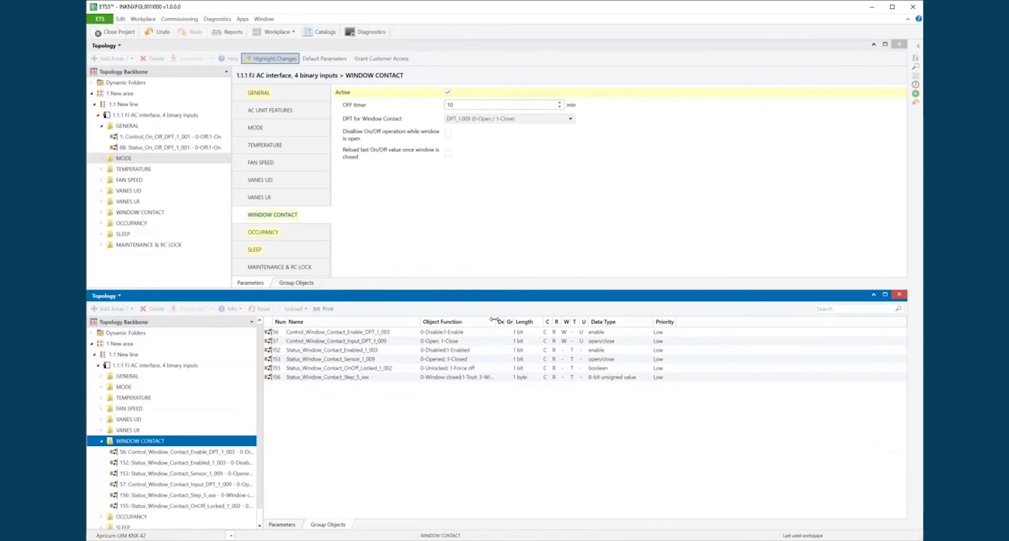
pyautogui.moveTo(496, 321); pyautogui.dragTo(538, 321)
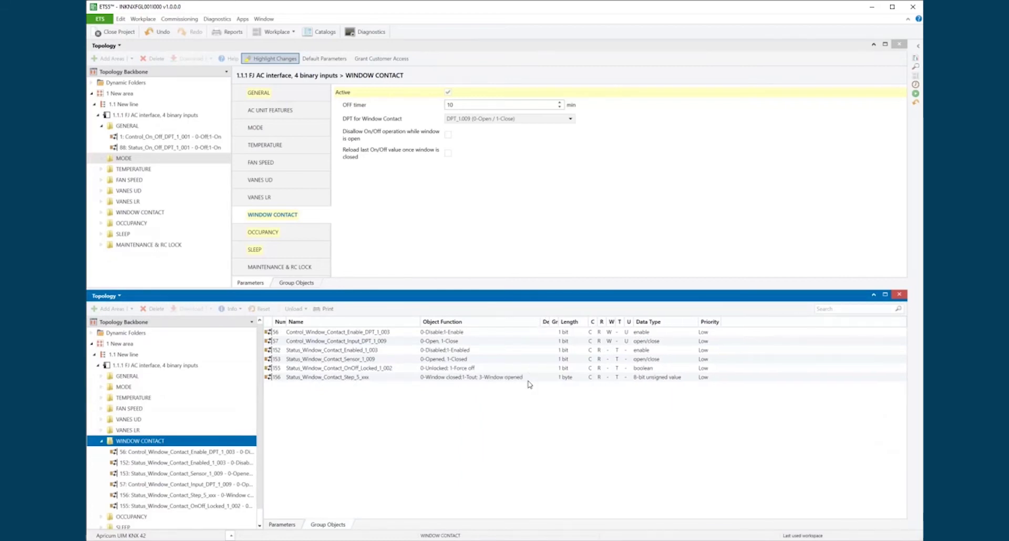
# Compare the window contact enable control and status objects, and the window contact input and sensor status objects, by highlighting each pair
pyautogui.click(394, 333)
pyautogui.keyDown('ctrl'); pyautogui.click(391, 351); pyautogui.keyUp('ctrl')
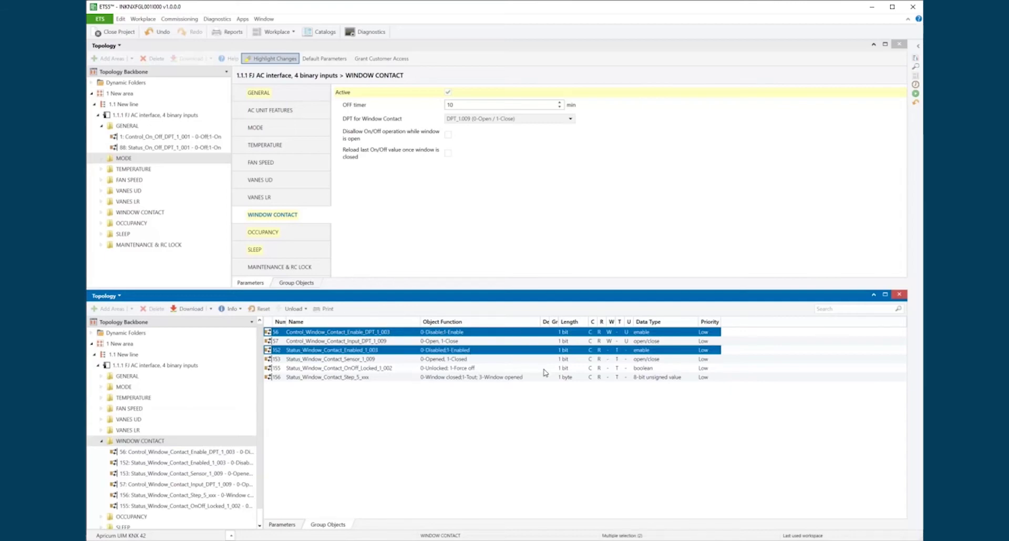
pyautogui.click(400, 342)
pyautogui.keyDown('ctrl'); pyautogui.click(402, 359); pyautogui.keyUp('ctrl')
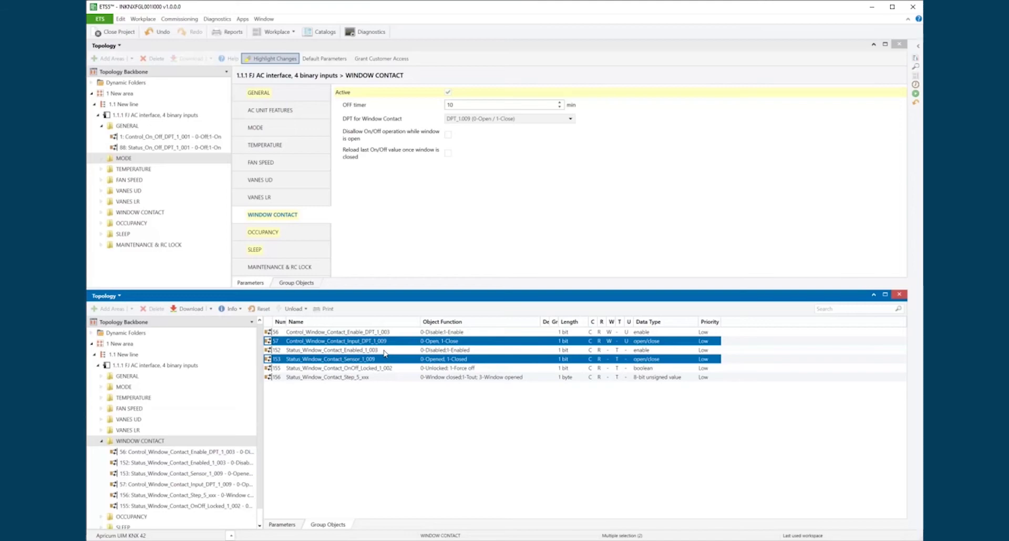
# Examine the window contact OnOff_Locked and Step status objects, briefly toggling the option that disallows On/Off operation while the window is open
pyautogui.click(385, 369)
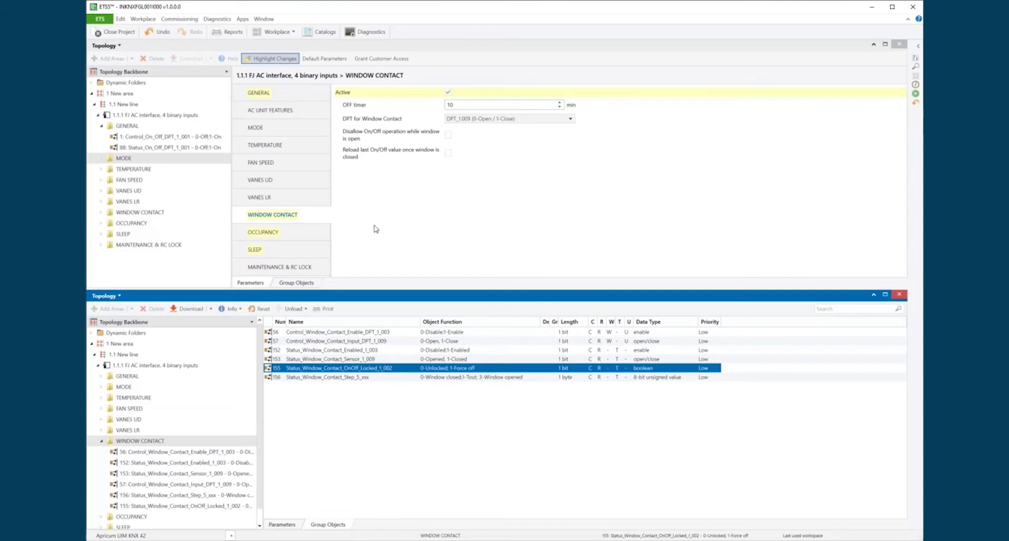
pyautogui.click(448, 136)
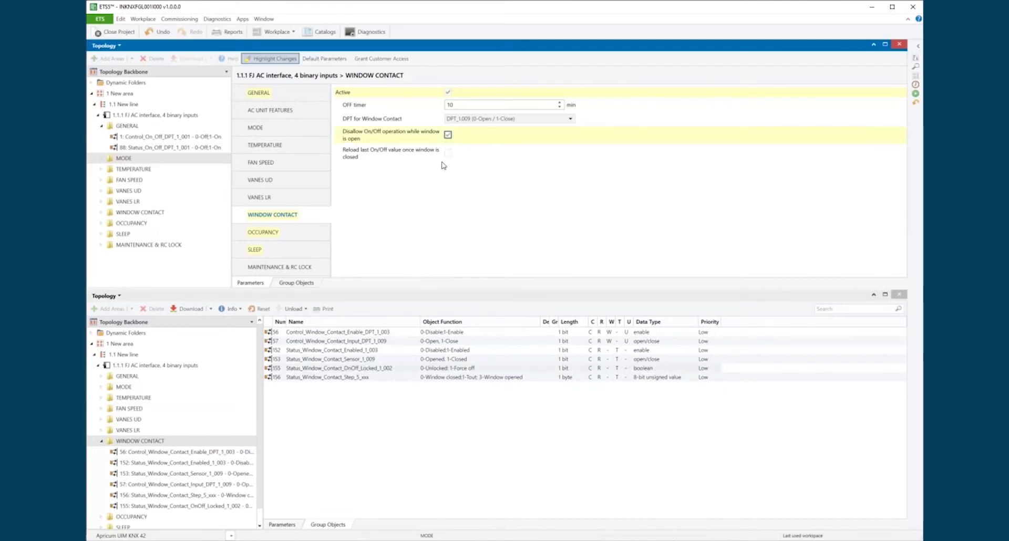
pyautogui.click(447, 135)
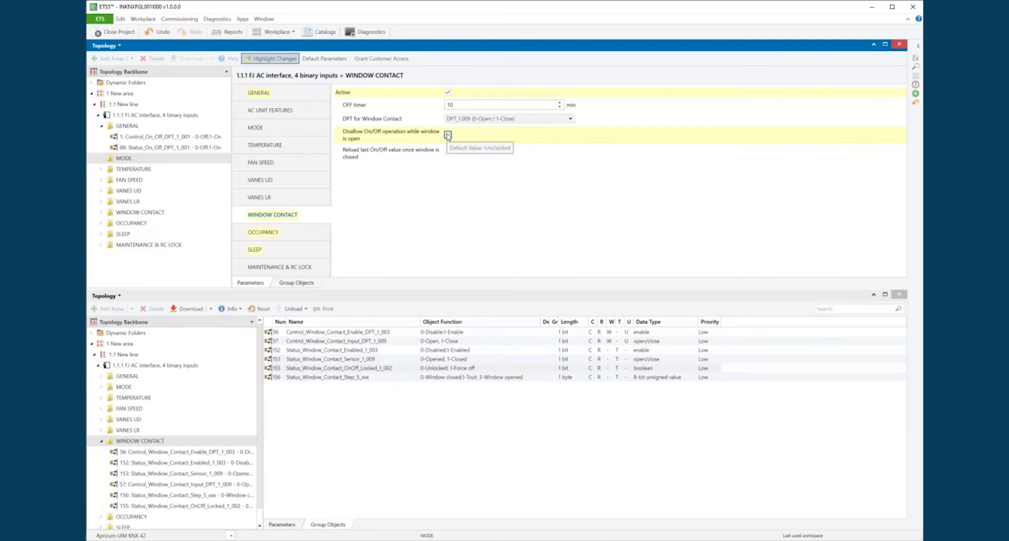
pyautogui.click(378, 377)
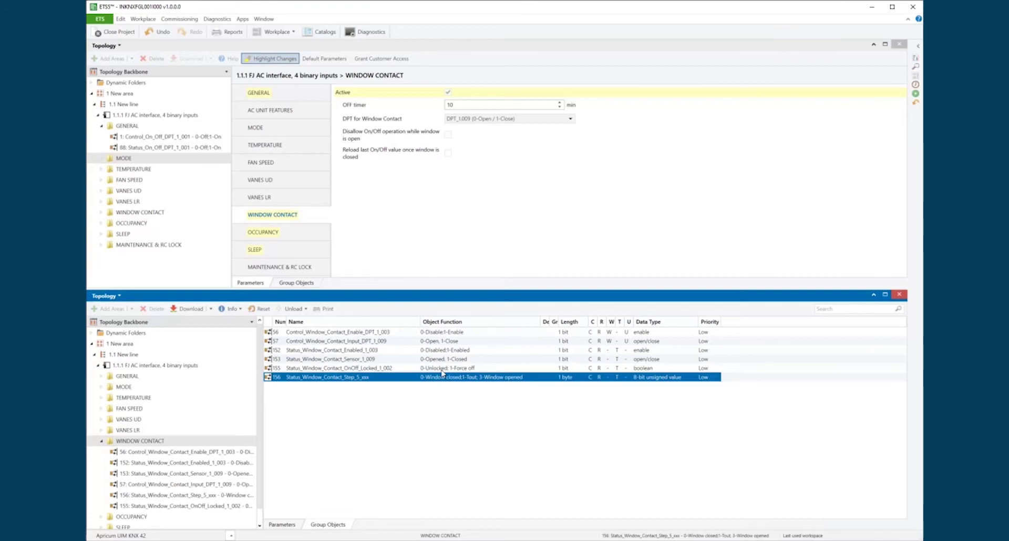
# Open the OCCUPANCY parameters and disable the second action and the reload of the last On/Off and Setpoint Temp
pyautogui.click(297, 238)
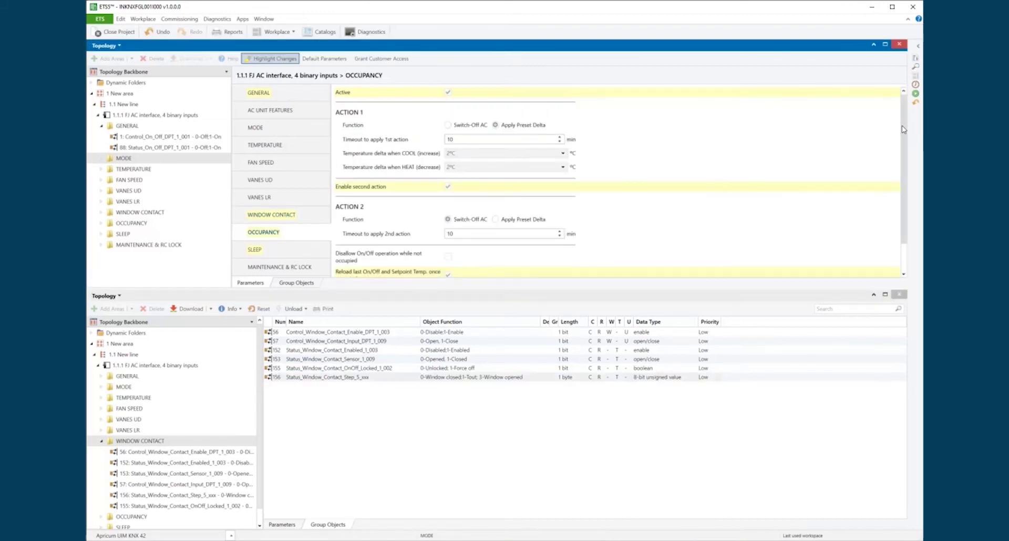
pyautogui.moveTo(903, 129); pyautogui.dragTo(903, 137)
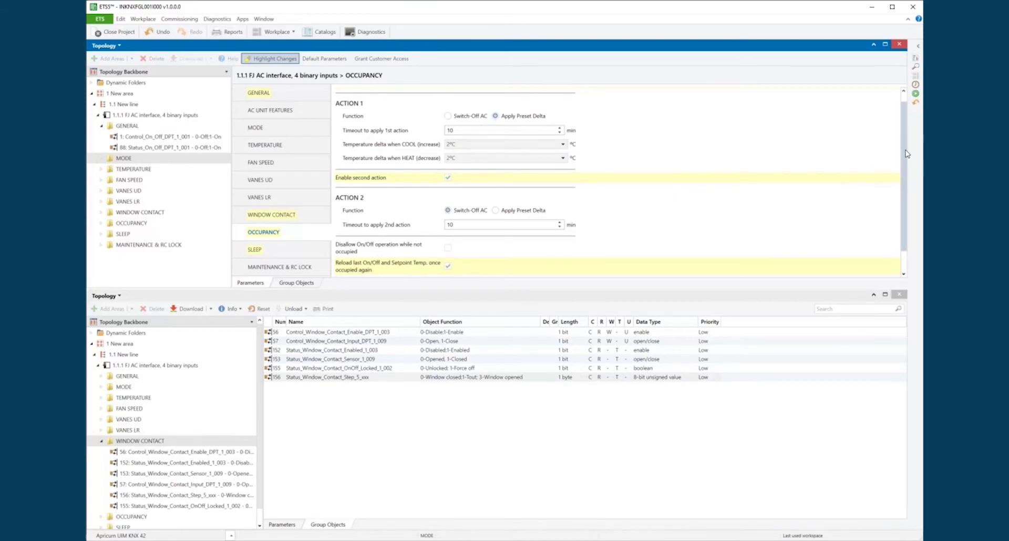
pyautogui.scroll(1, 906, 154)
pyautogui.click(447, 187)
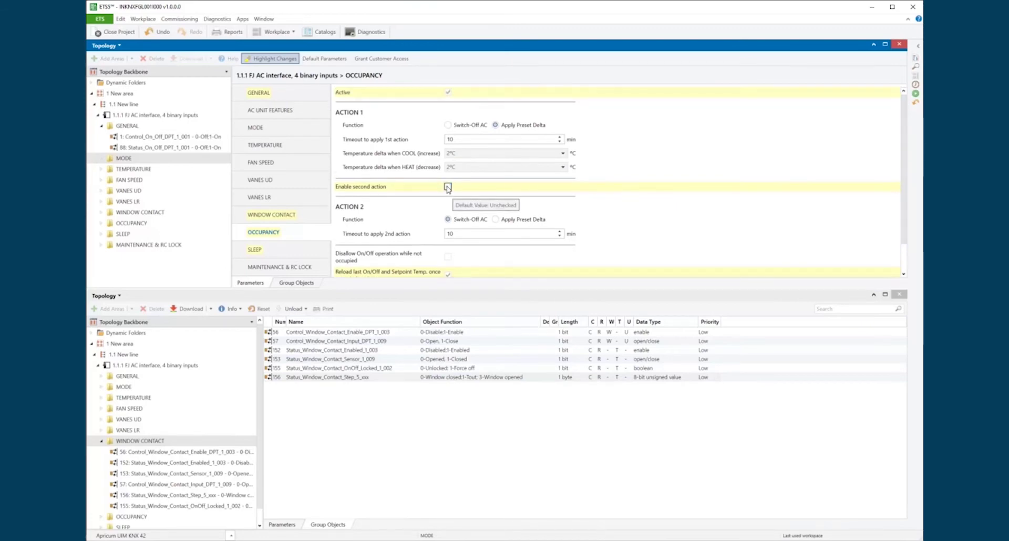
pyautogui.click(448, 226)
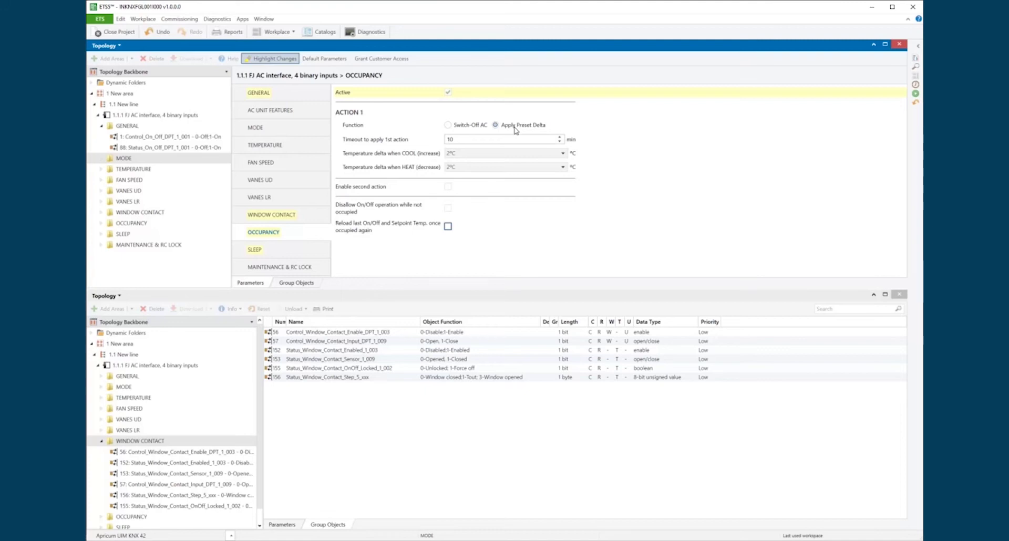
# Try Switch-Off AC as the function of occupancy ACTION 1 and restore Apply Preset Delta
pyautogui.doubleClick(449, 141)
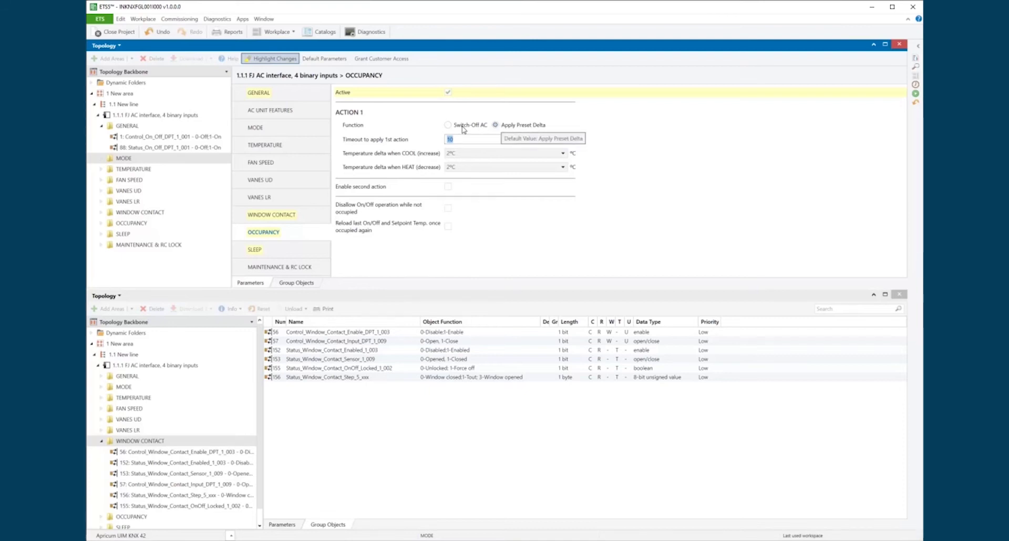
pyautogui.click(463, 127)
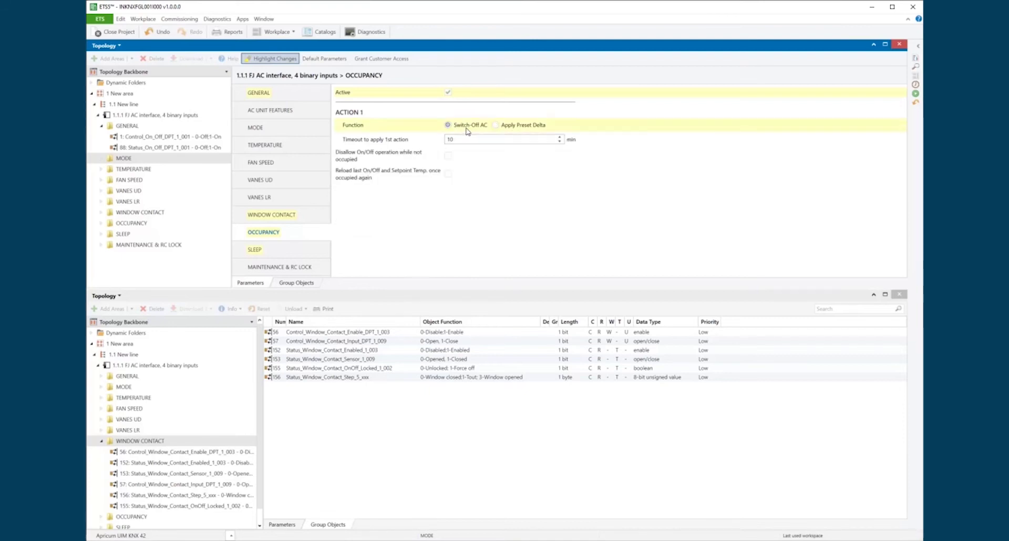
pyautogui.click(496, 125)
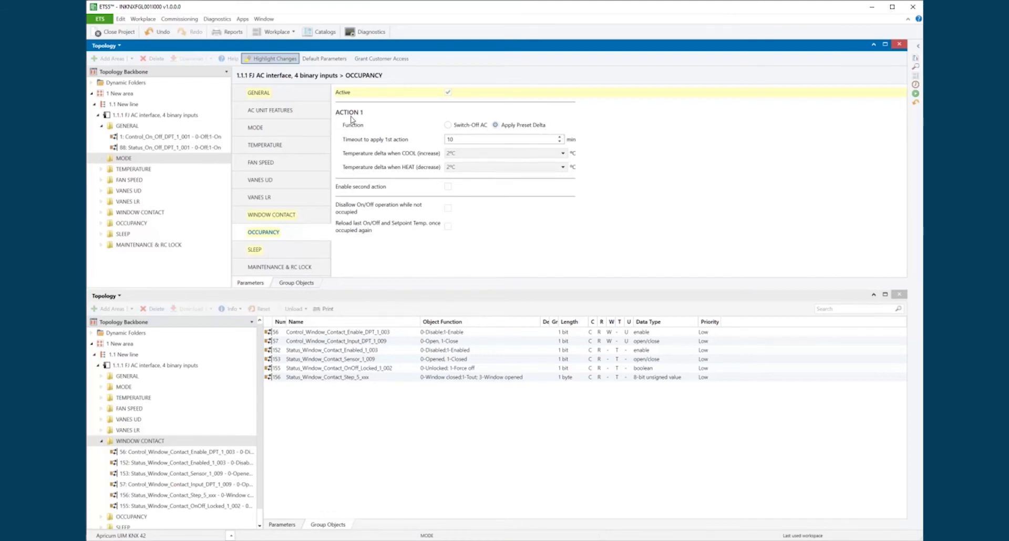
# Enable the second occupancy action and set the function of ACTION 2 to Apply Preset Delta
pyautogui.click(448, 187)
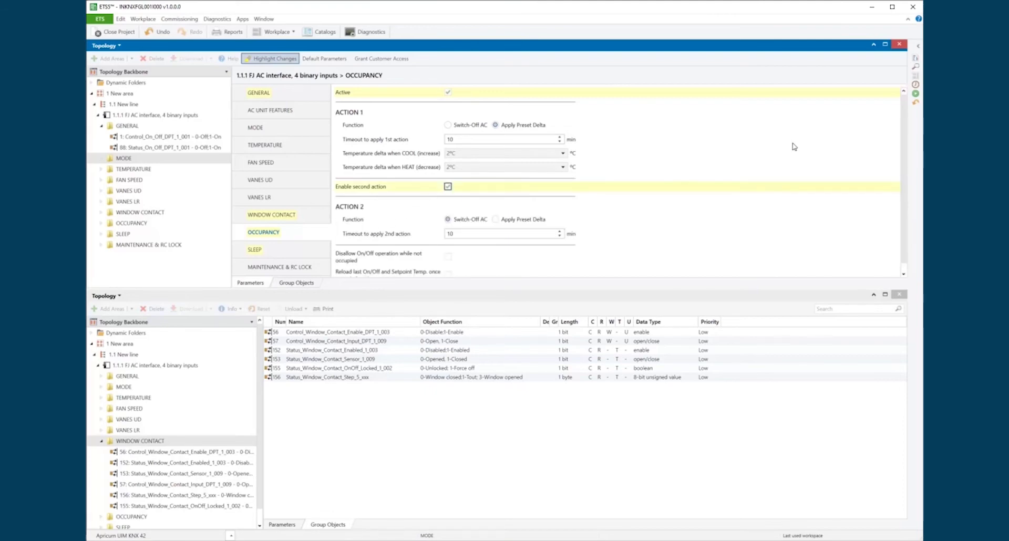
pyautogui.moveTo(903, 111); pyautogui.dragTo(898, 147)
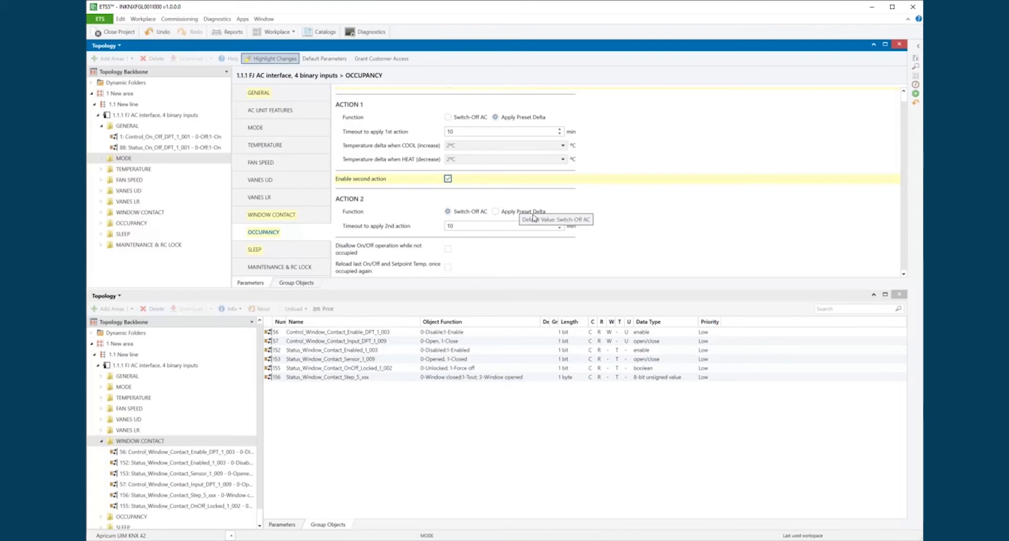
pyautogui.click(504, 213)
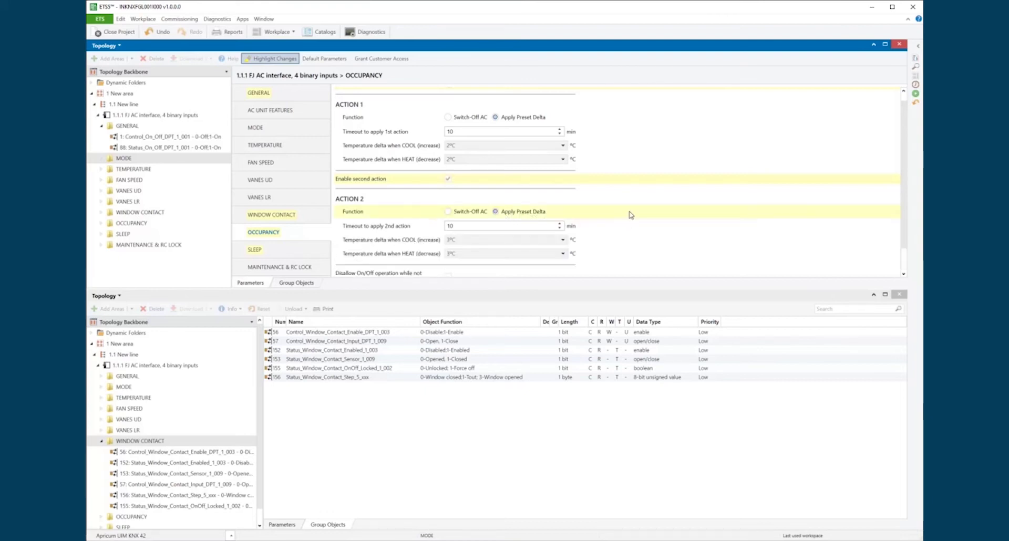
pyautogui.scroll(-1, 904, 158)
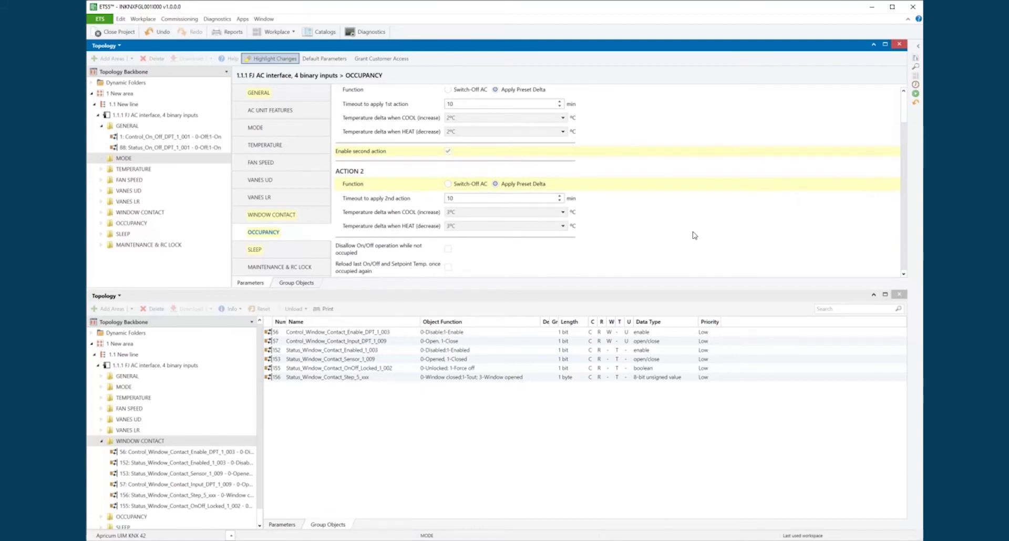
# Briefly toggle disallowing On/Off operation while not occupied, enable reloading the last On/Off and Setpoint Temp., and select its maximum recovery time value
pyautogui.click(448, 250)
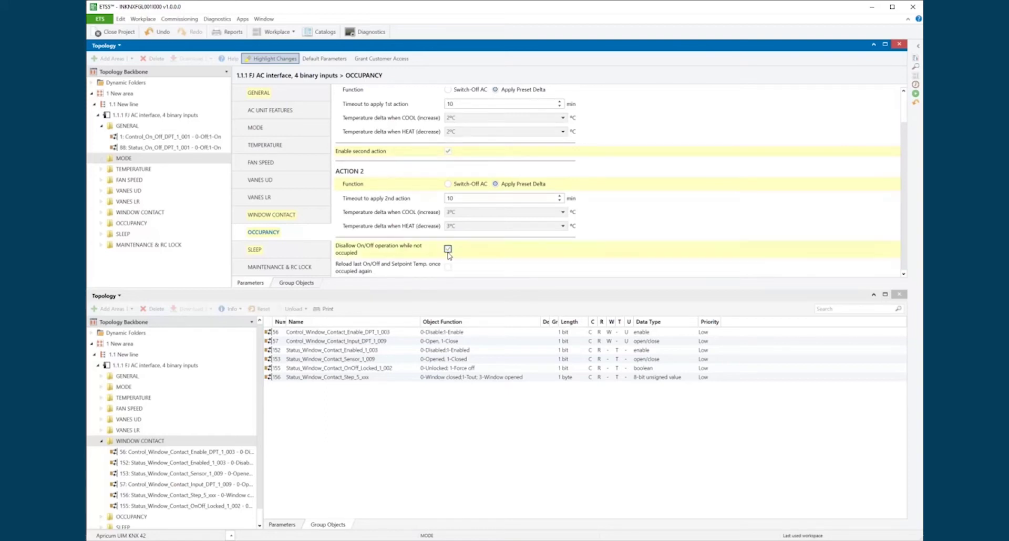
pyautogui.click(448, 249)
pyautogui.click(448, 267)
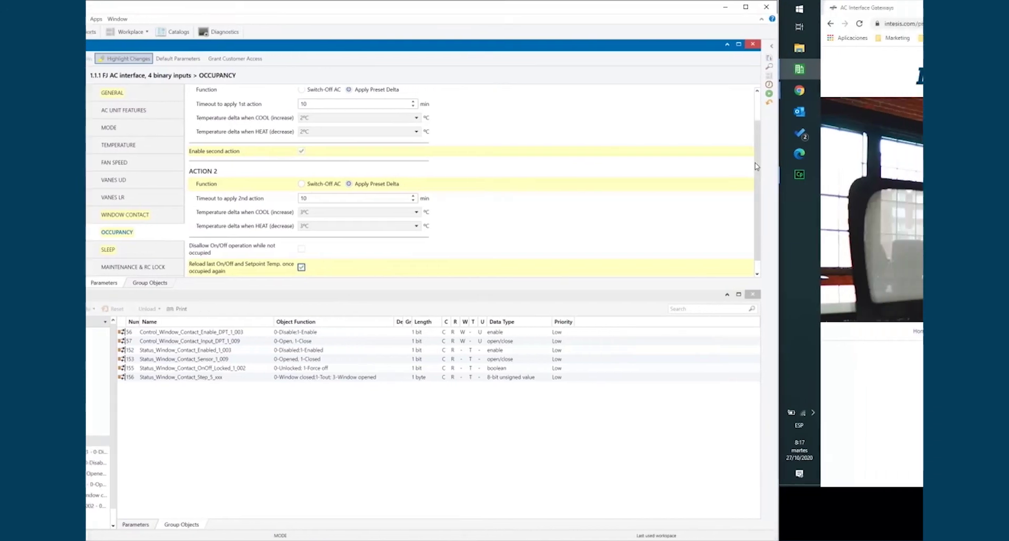
pyautogui.moveTo(813, 164); pyautogui.dragTo(814, 184)
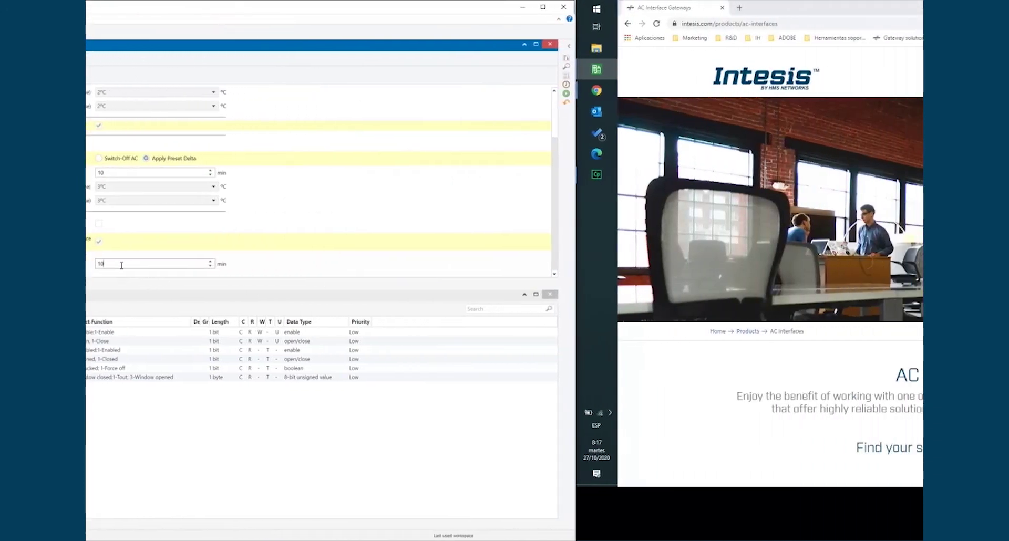
pyautogui.doubleClick(146, 264)
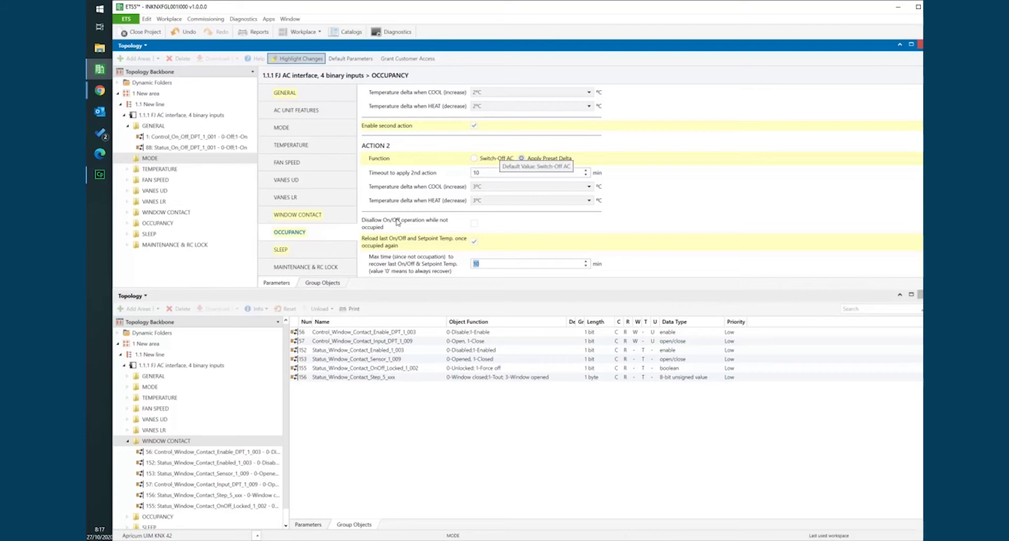
# List the OCCUPANCY folder's group objects and compare the enable control and status pair and the input and sensor pair by highlighting each
pyautogui.click(128, 442)
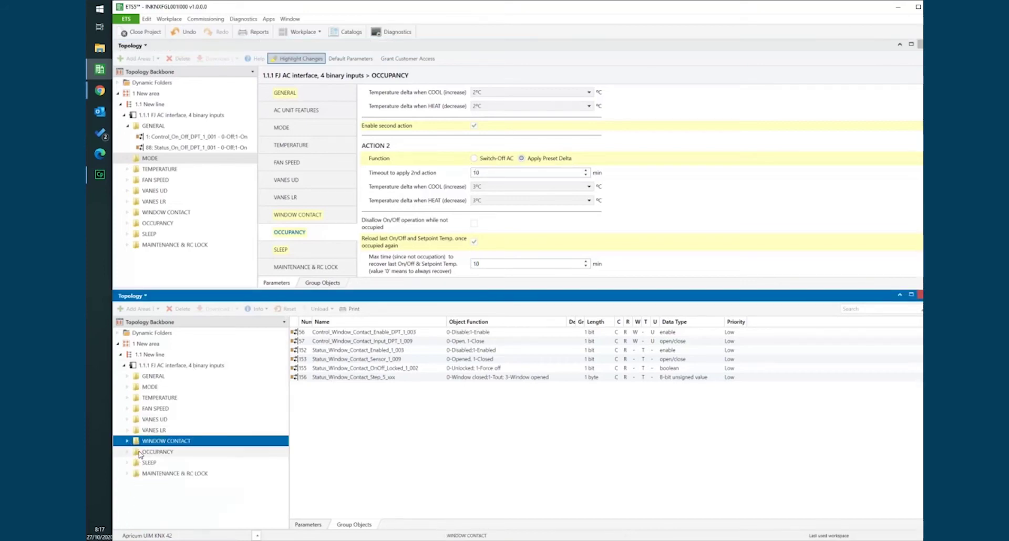
pyautogui.click(139, 453)
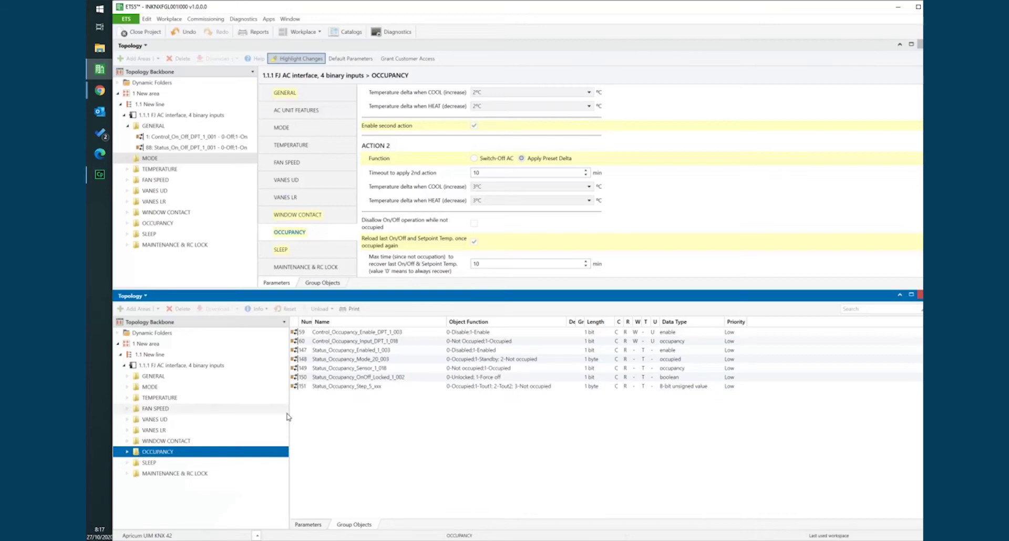
pyautogui.click(363, 333)
pyautogui.keyDown('ctrl'); pyautogui.click(357, 351); pyautogui.keyUp('ctrl')
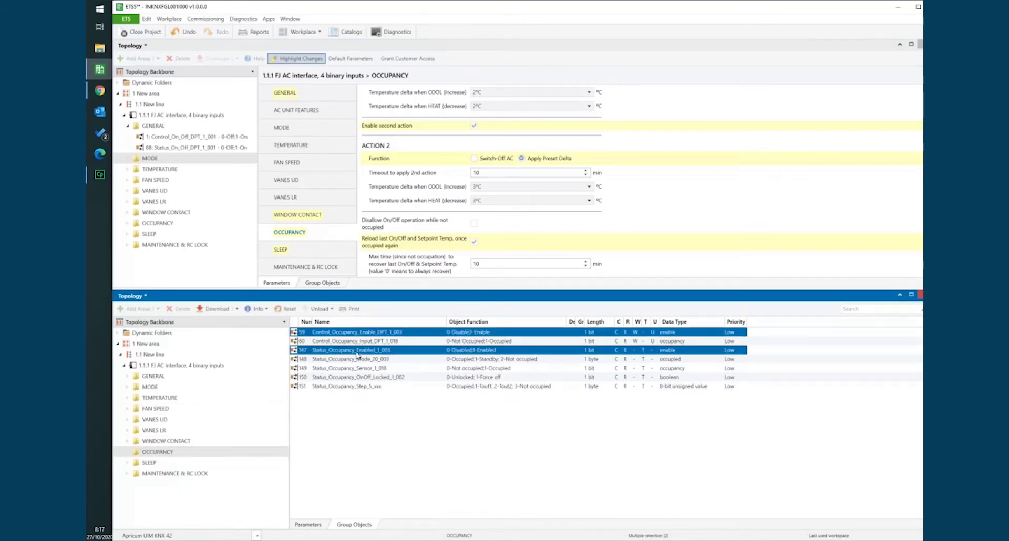
pyautogui.click(362, 342)
pyautogui.keyDown('ctrl'); pyautogui.click(361, 369); pyautogui.keyUp('ctrl')
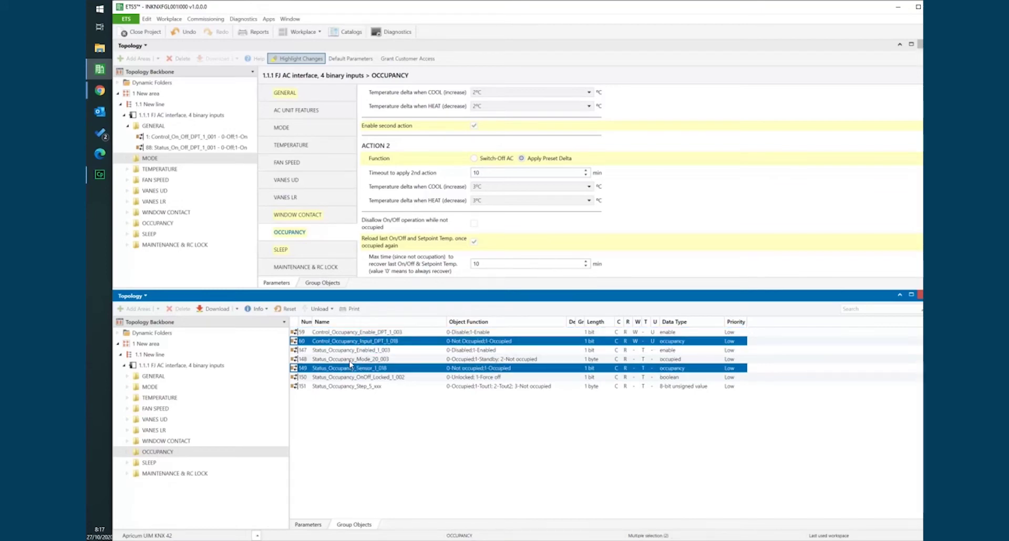
# Examine the occupancy Mode, OnOff_Locked and Step status objects one after another
pyautogui.click(351, 360)
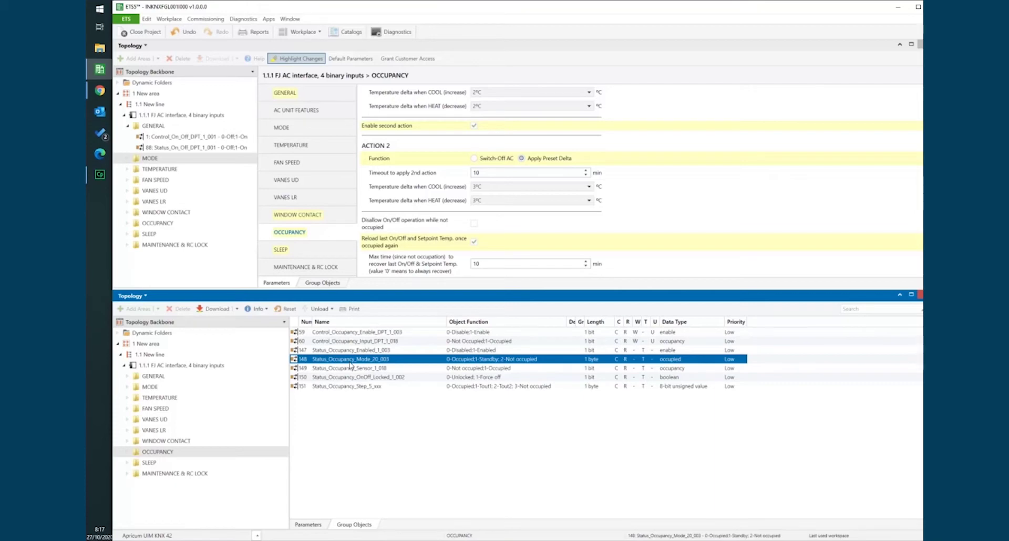
pyautogui.click(370, 378)
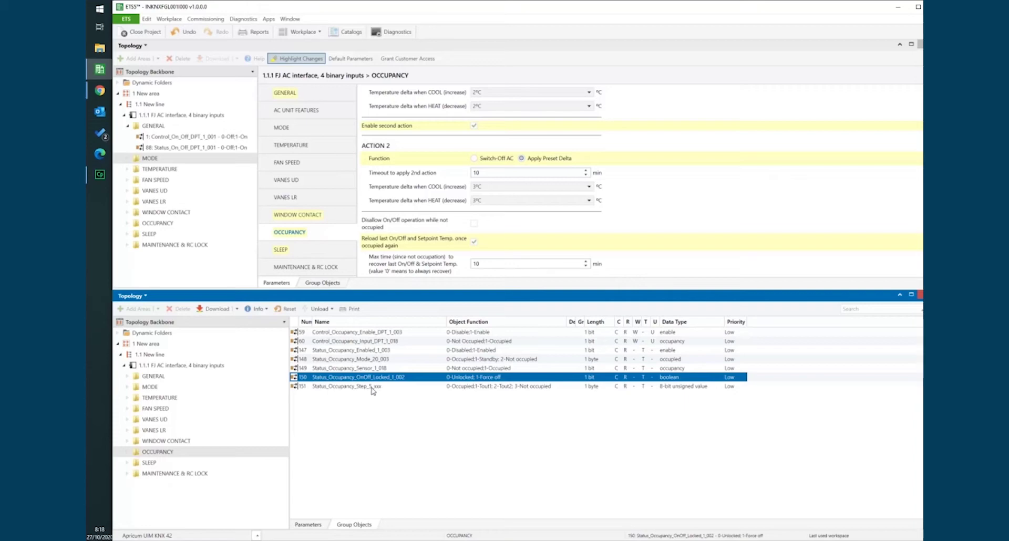
pyautogui.click(372, 388)
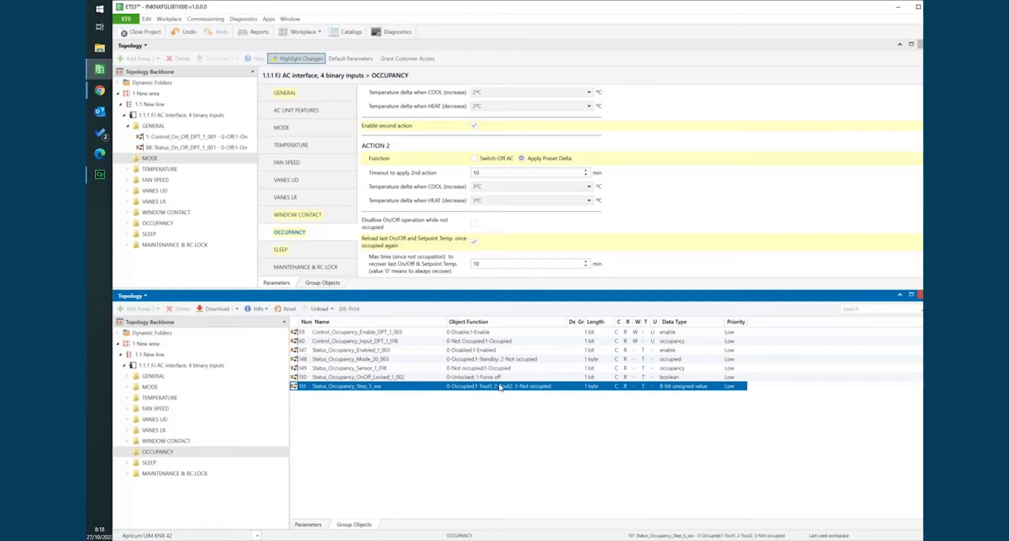
# Review the SLEEP parameters with their switch-off timeout and highlight the sleep timeout control object in the SLEEP folder
pyautogui.click(295, 250)
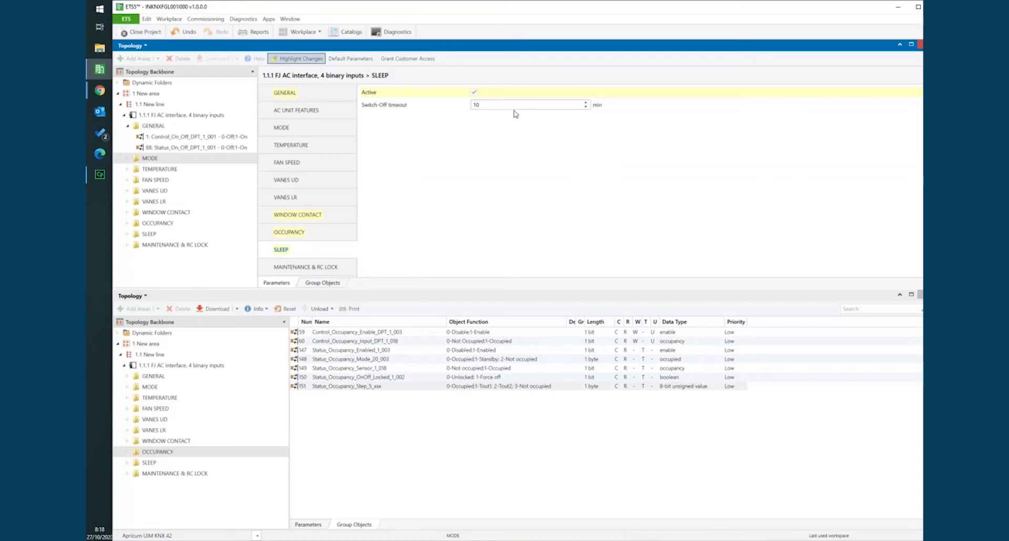
pyautogui.click(147, 463)
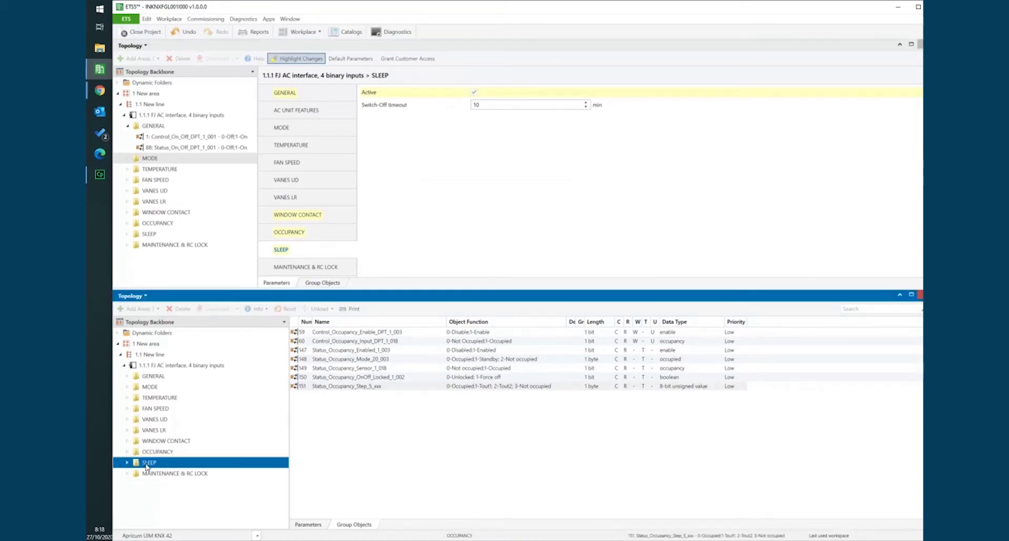
pyautogui.click(377, 333)
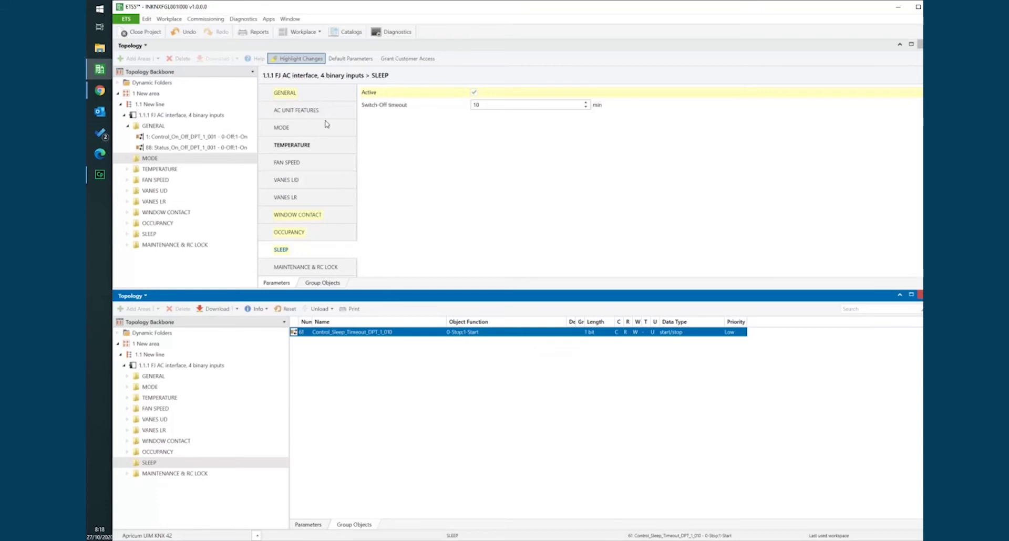
# Disable the Occupancy, window contact & sleep function in the GENERAL parameters
pyautogui.click(314, 100)
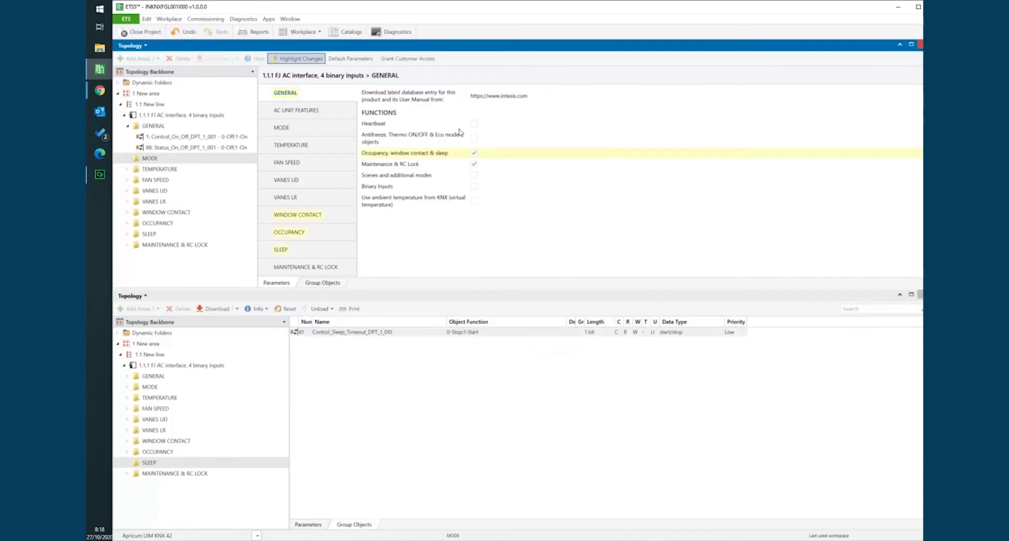
pyautogui.click(474, 153)
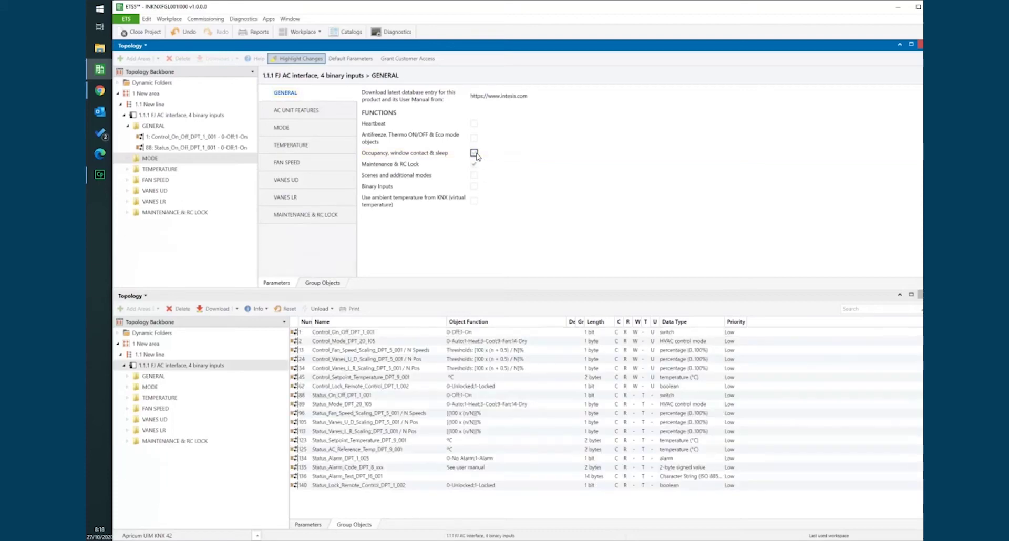
# Enable KNX control lock, operating time counter and filter signal under MAINTENANCE & RC LOCK, and list that folder's group objects
pyautogui.click(301, 216)
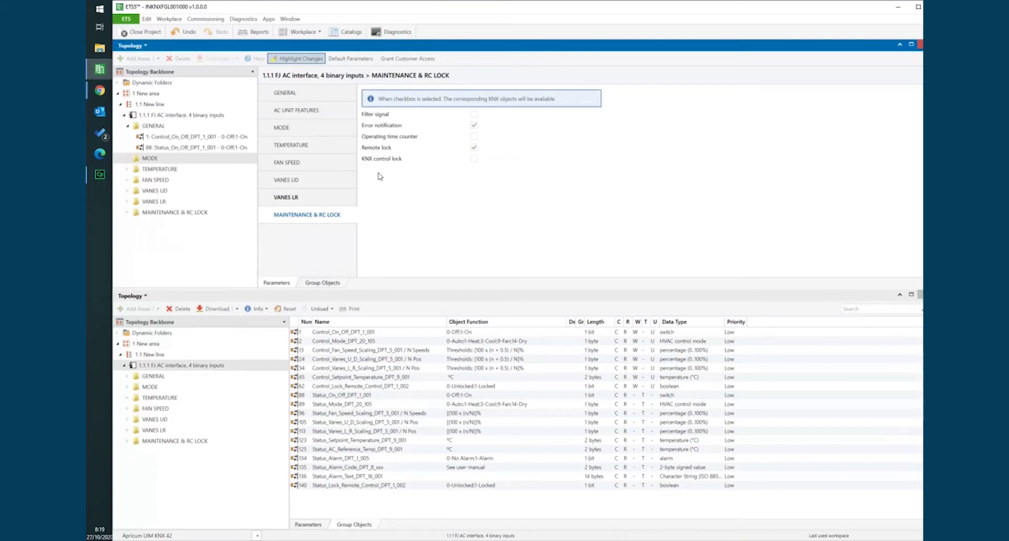
pyautogui.click(474, 159)
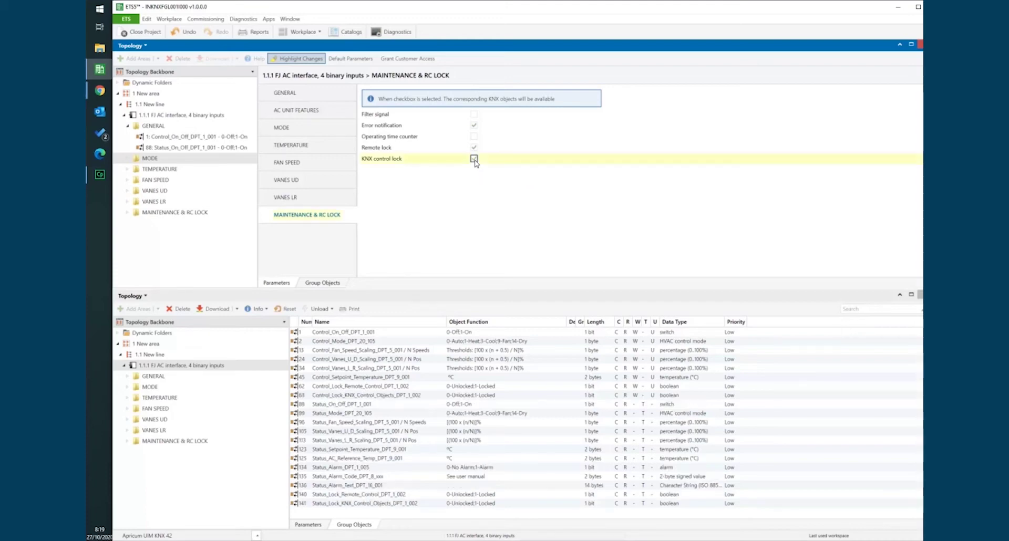
pyautogui.click(474, 136)
pyautogui.click(474, 114)
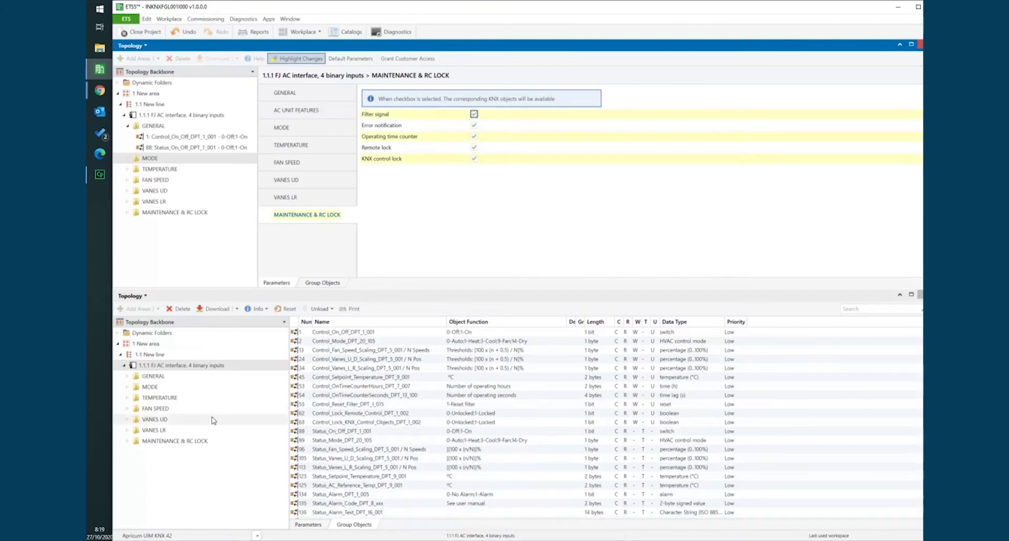
pyautogui.click(151, 443)
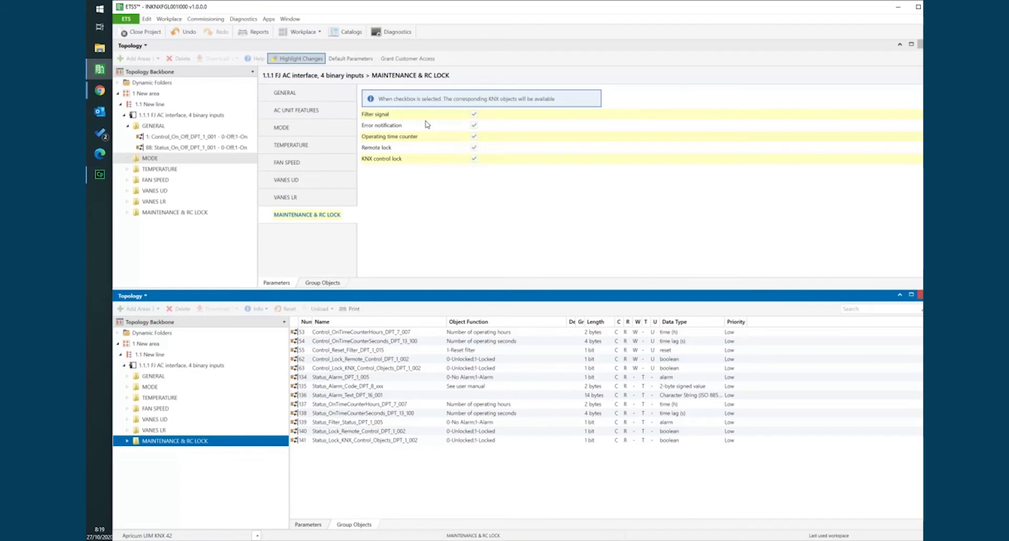
# Disable error notification, operating time counter, remote lock and KNX control lock, keeping only the filter signal, and highlight the filter reset object
pyautogui.click(395, 351)
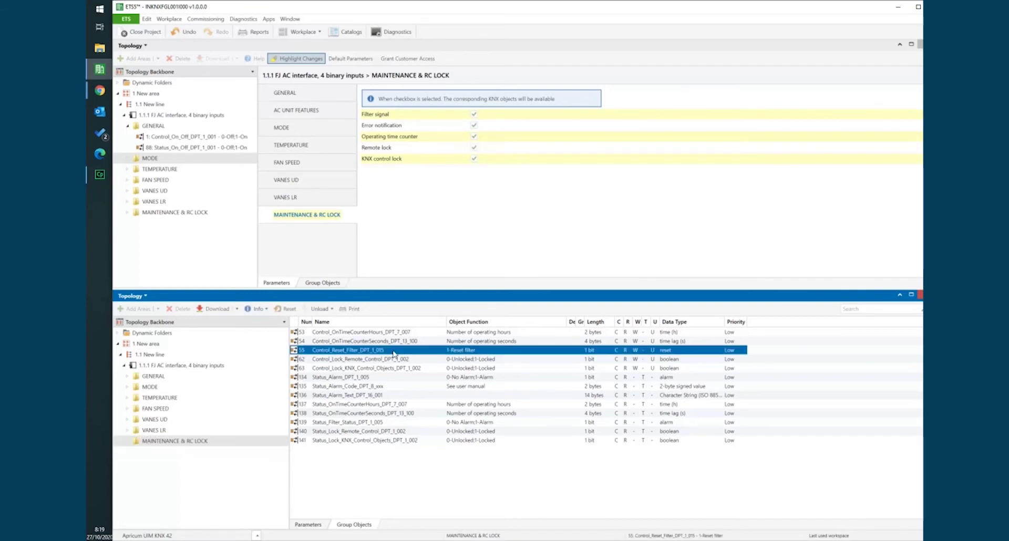
pyautogui.click(474, 126)
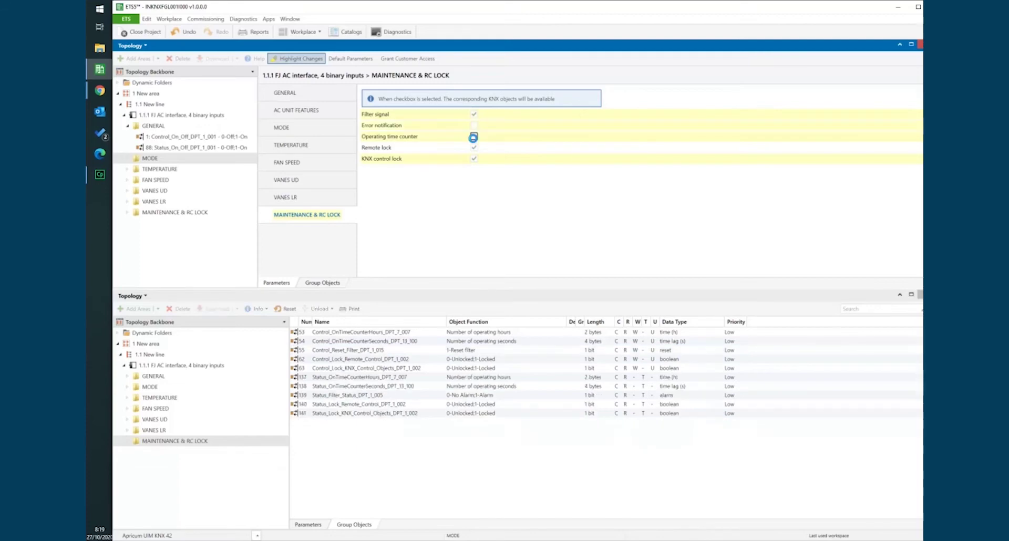
pyautogui.click(473, 137)
pyautogui.click(473, 148)
pyautogui.click(474, 159)
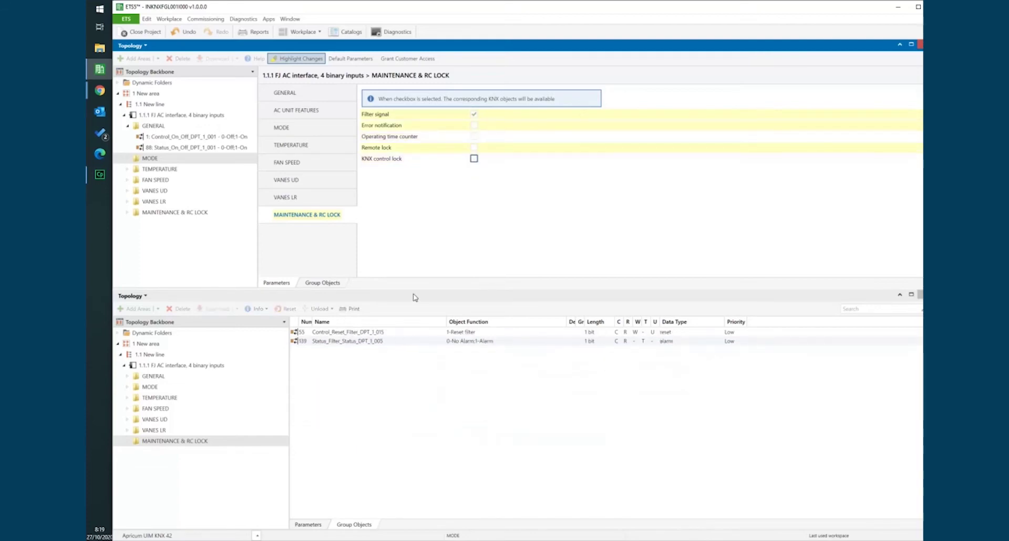
pyautogui.click(393, 336)
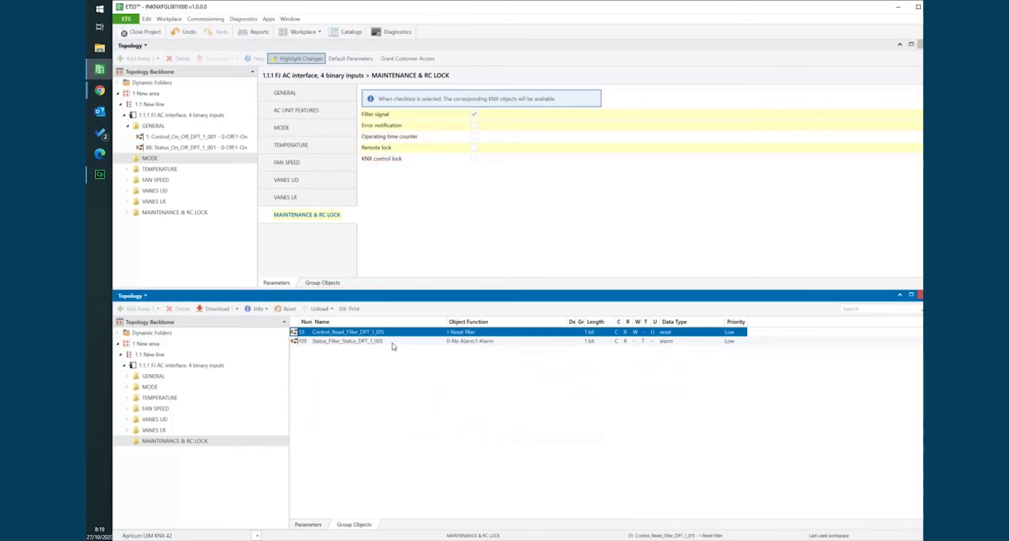
# Highlight the filter reset and filter status group objects in turn to compare their functions
pyautogui.keyDown('shift'); pyautogui.click(393, 344); pyautogui.keyUp('shift')
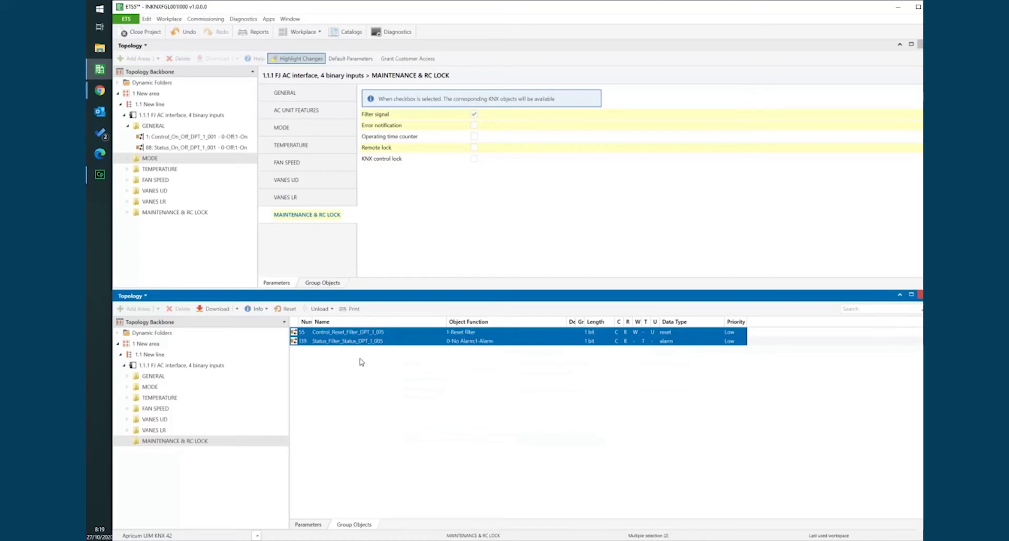
pyautogui.click(396, 343)
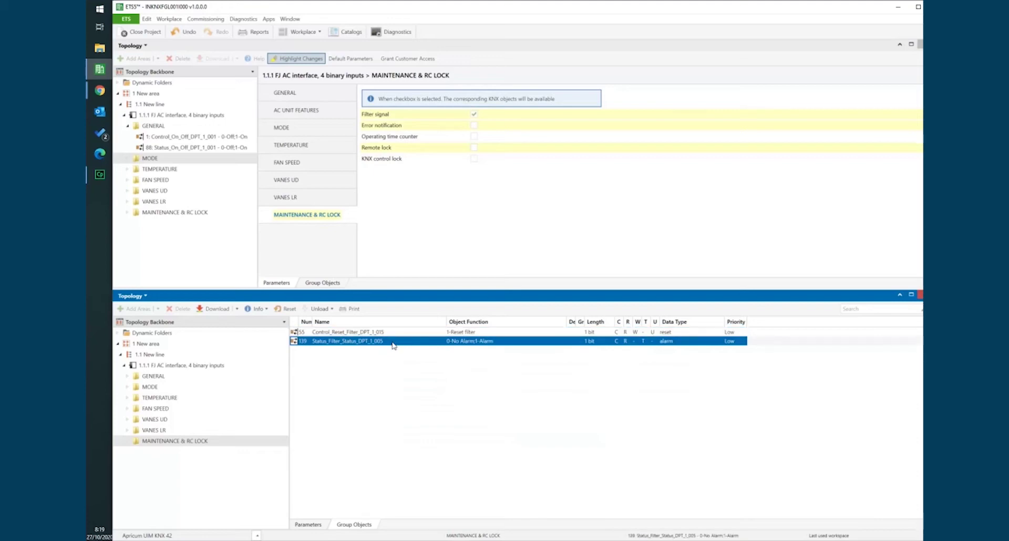
pyautogui.click(392, 333)
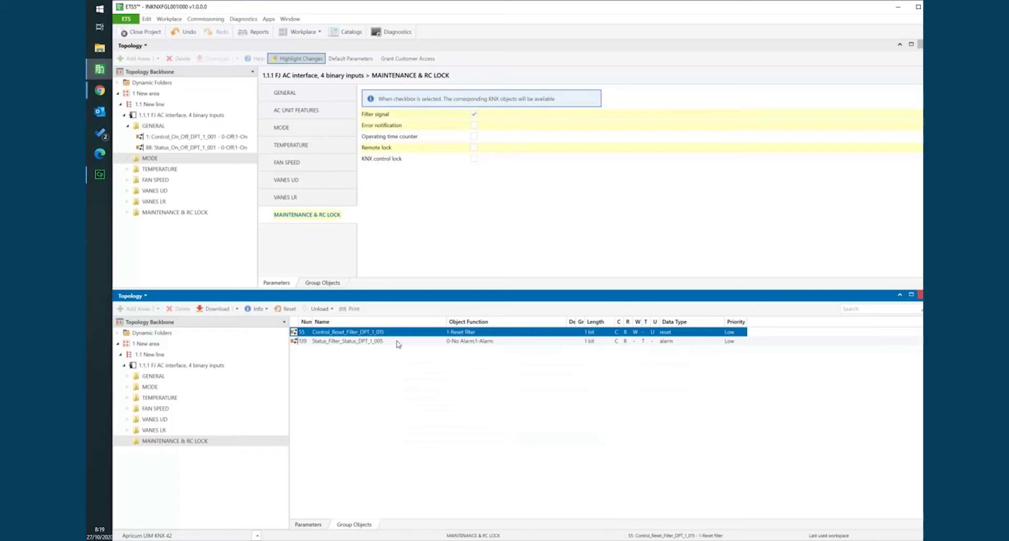
pyautogui.click(398, 342)
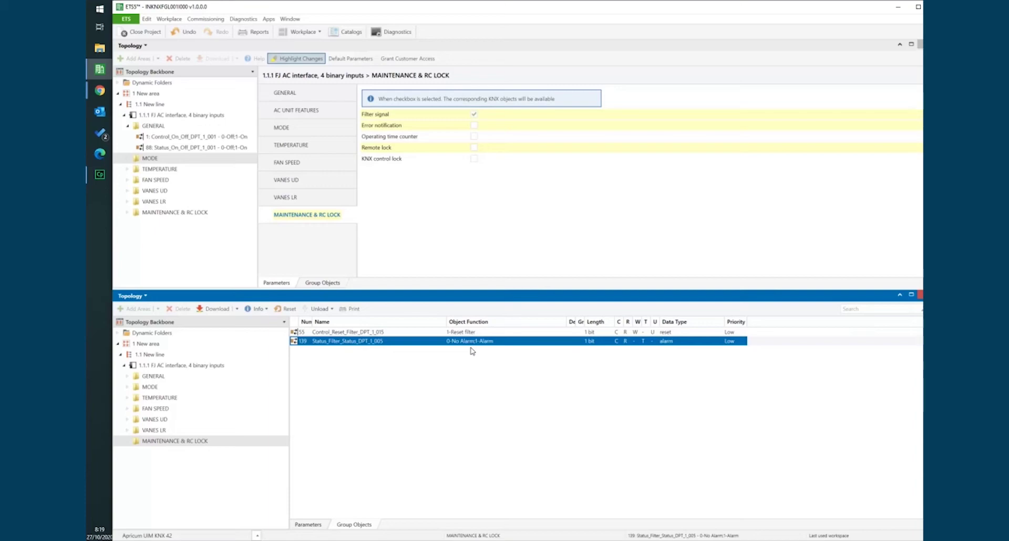
pyautogui.click(412, 333)
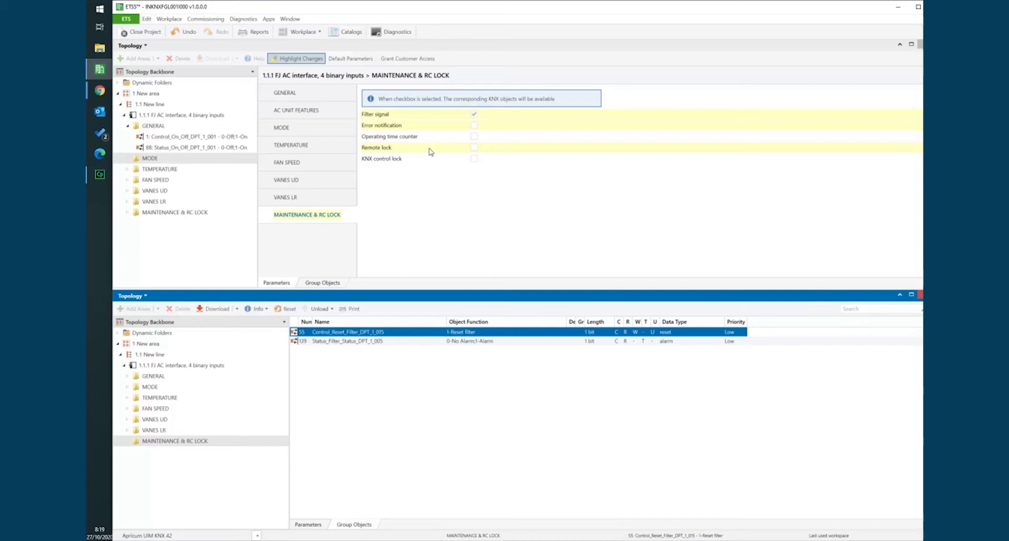
# Enable error notification in place of the filter signal and highlight each of the alarm status, alarm code and alarm text objects
pyautogui.click(473, 126)
pyautogui.click(474, 114)
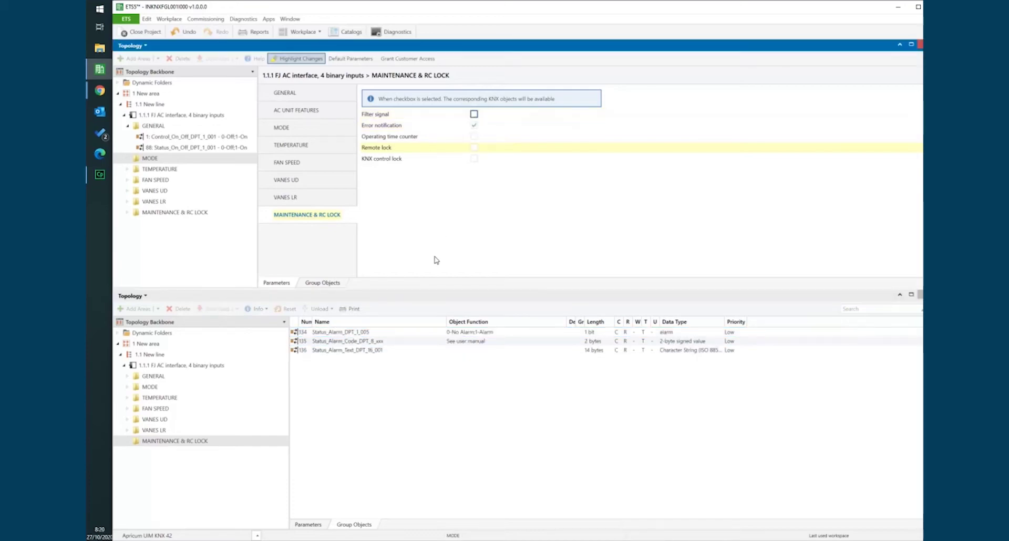
pyautogui.click(389, 333)
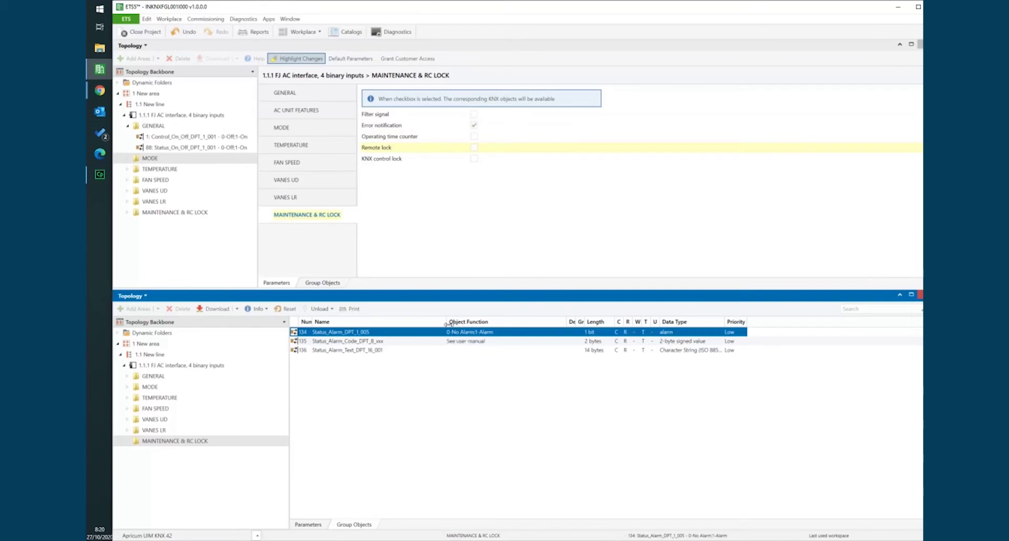
pyautogui.click(395, 342)
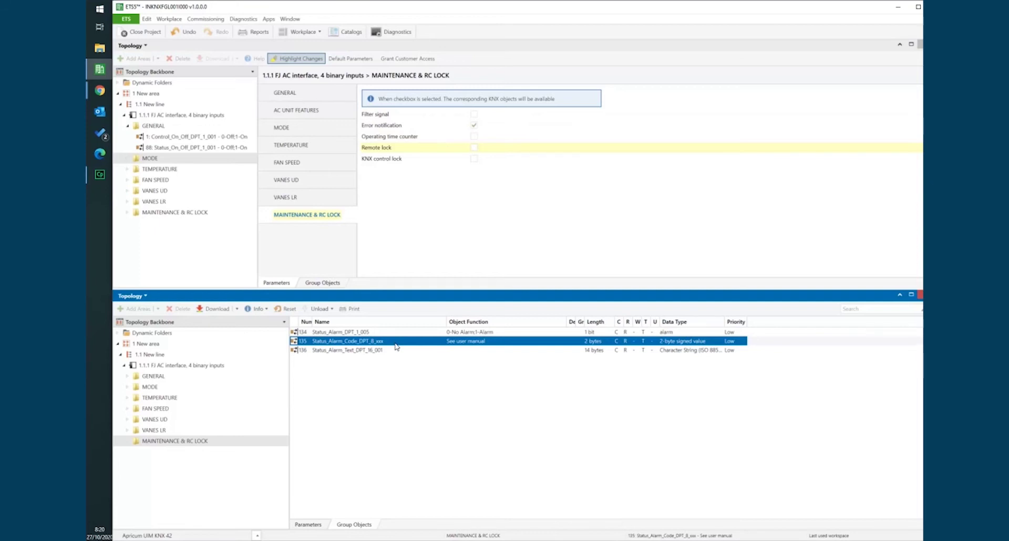
pyautogui.click(394, 351)
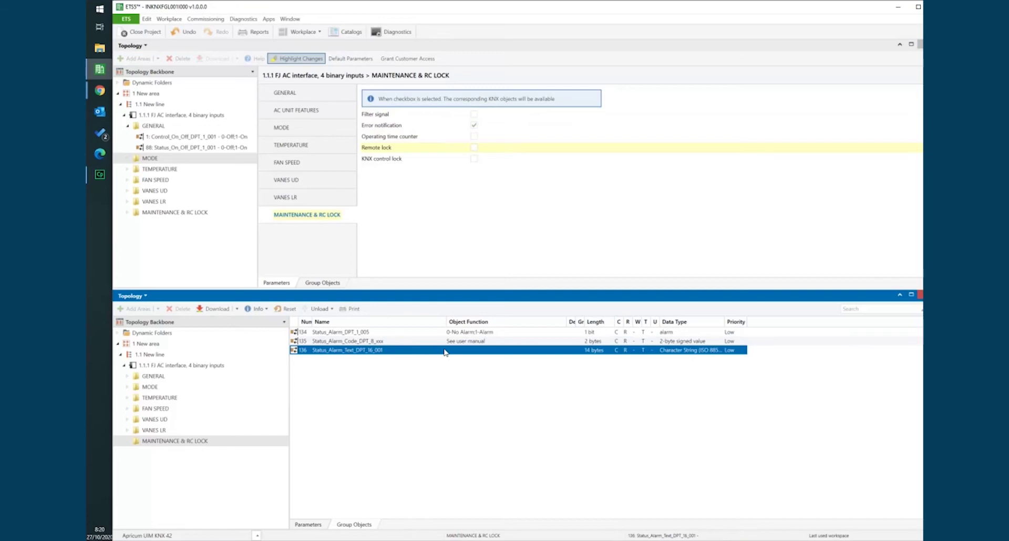
# Enable the operating time counter in place of error notification and highlight the hours objects and the seconds objects as pairs
pyautogui.click(474, 137)
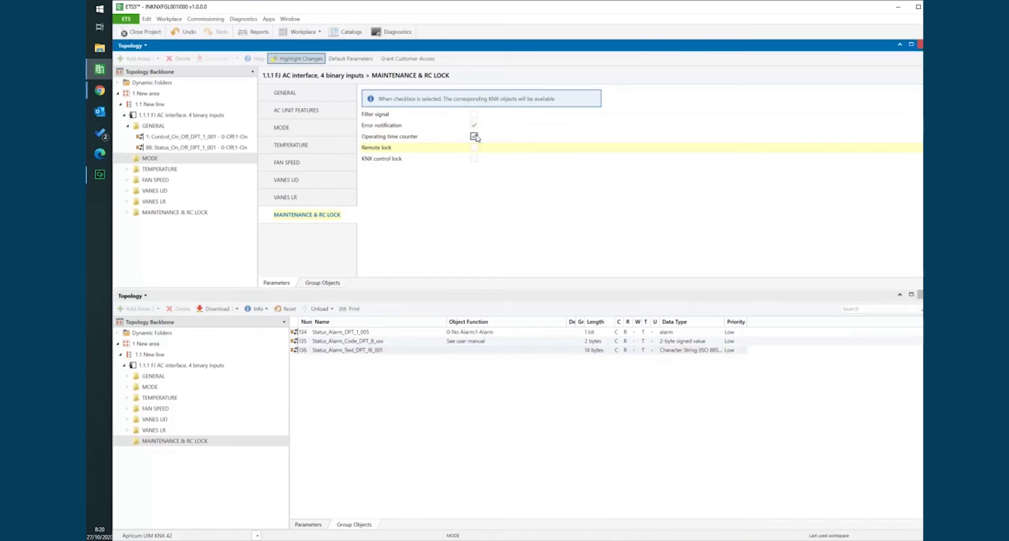
pyautogui.click(474, 125)
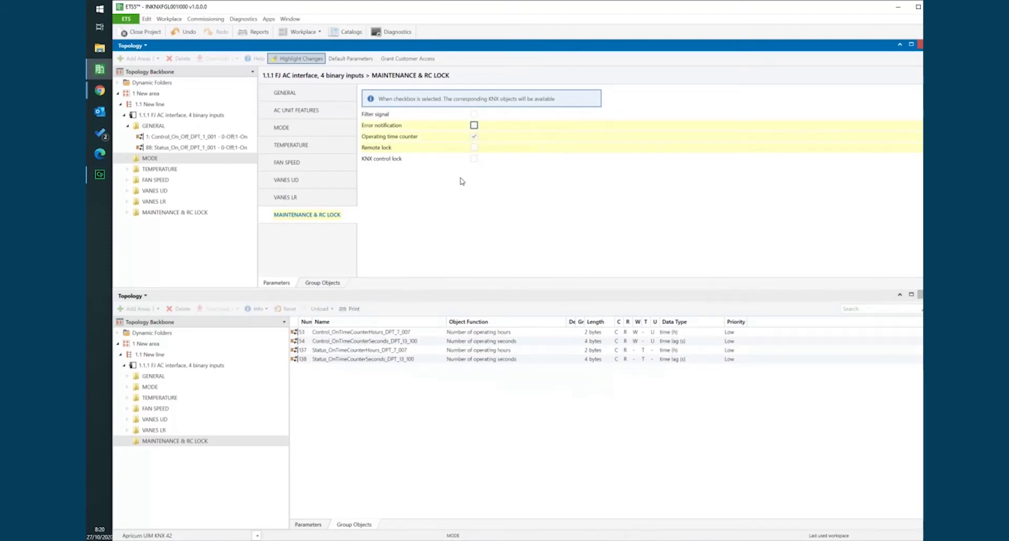
pyautogui.click(430, 336)
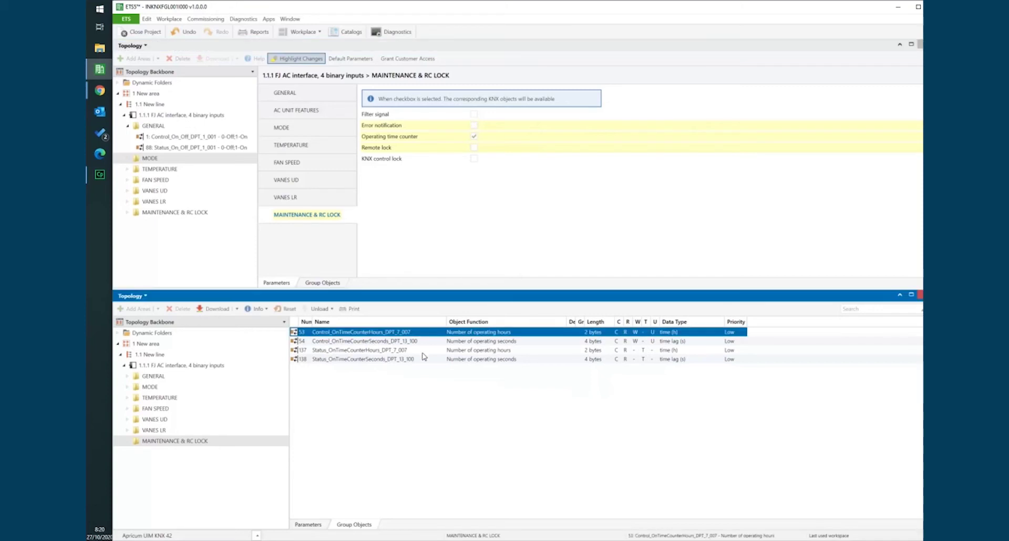
pyautogui.keyDown('ctrl'); pyautogui.click(425, 351); pyautogui.keyUp('ctrl')
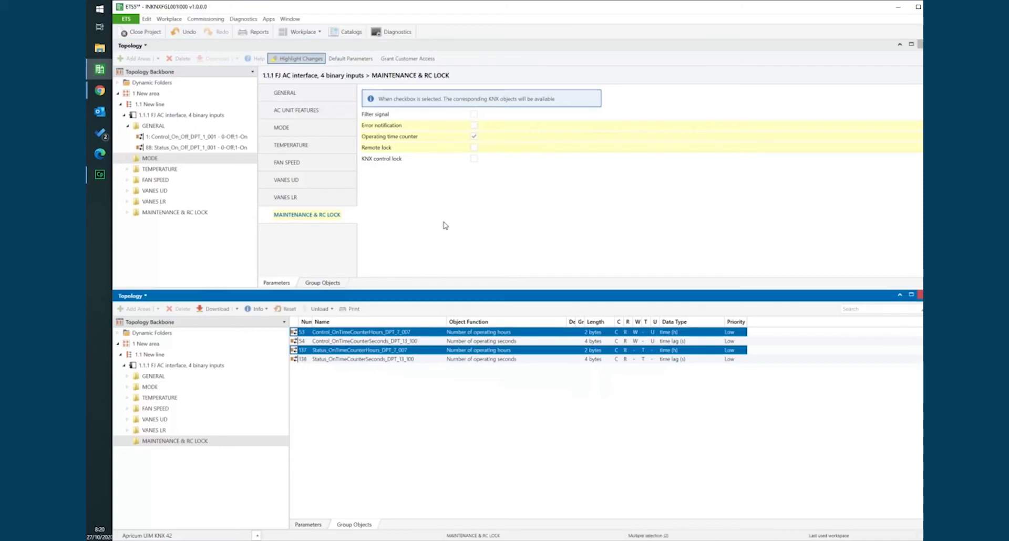
pyautogui.click(424, 342)
pyautogui.keyDown('ctrl'); pyautogui.click(425, 360); pyautogui.keyUp('ctrl')
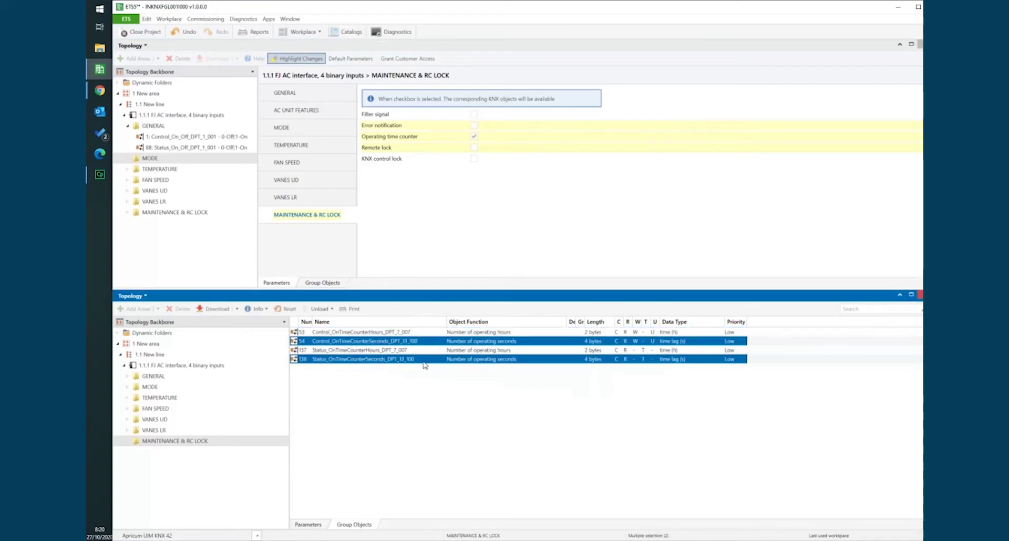
# Enable remote lock in place of the operating time counter and highlight the remote lock control object
pyautogui.click(474, 149)
pyautogui.click(474, 138)
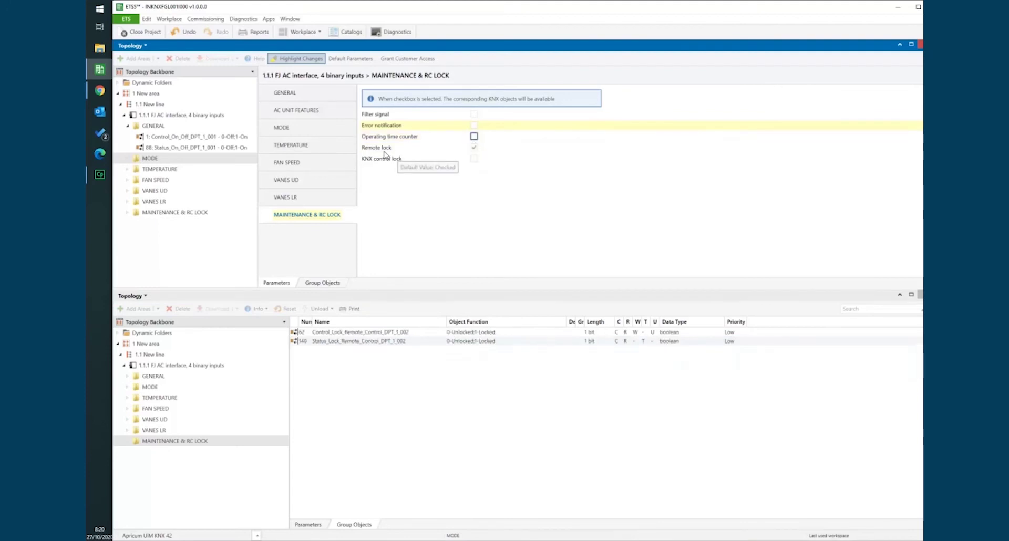
pyautogui.click(425, 333)
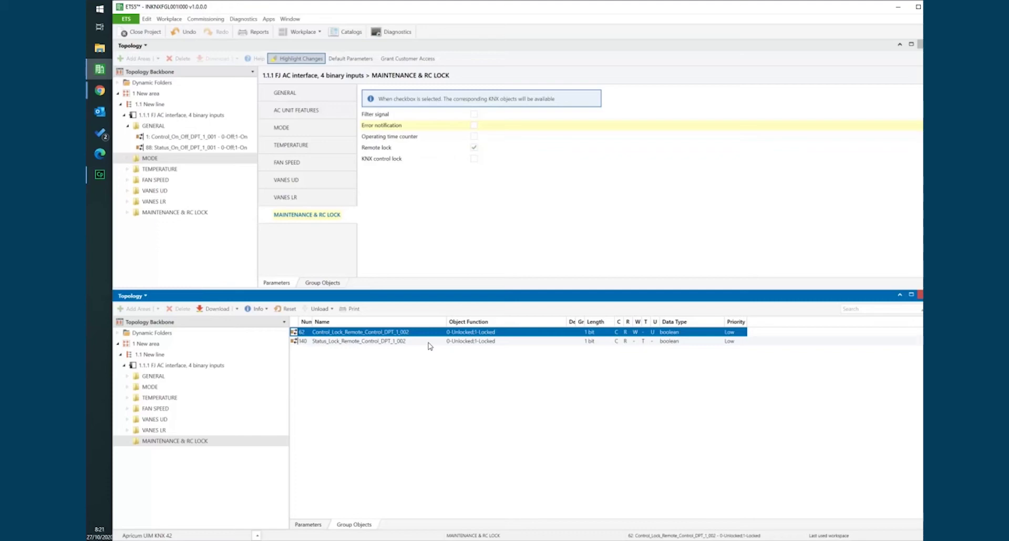
# Enable KNX control lock in place of remote lock and highlight its control and status objects
pyautogui.click(475, 159)
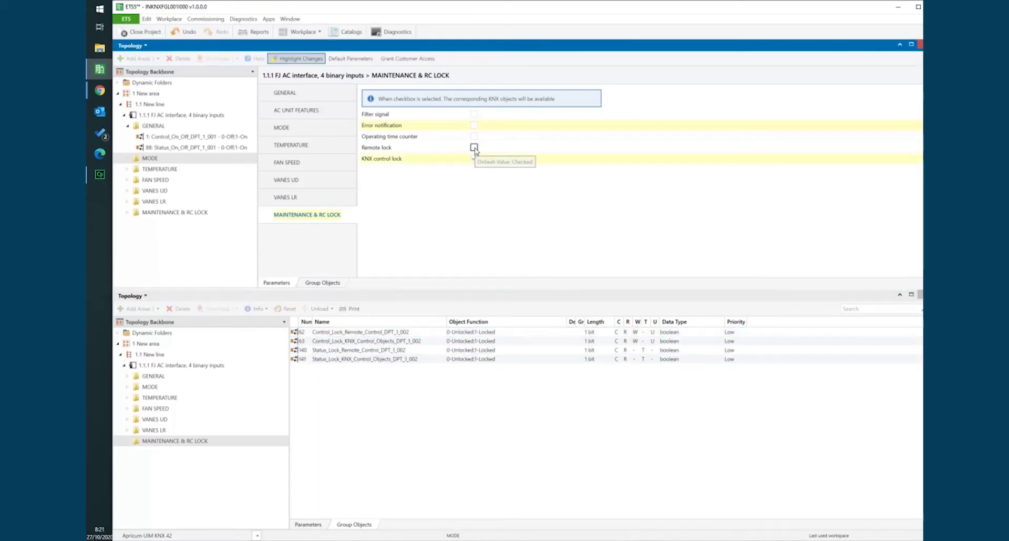
pyautogui.click(474, 148)
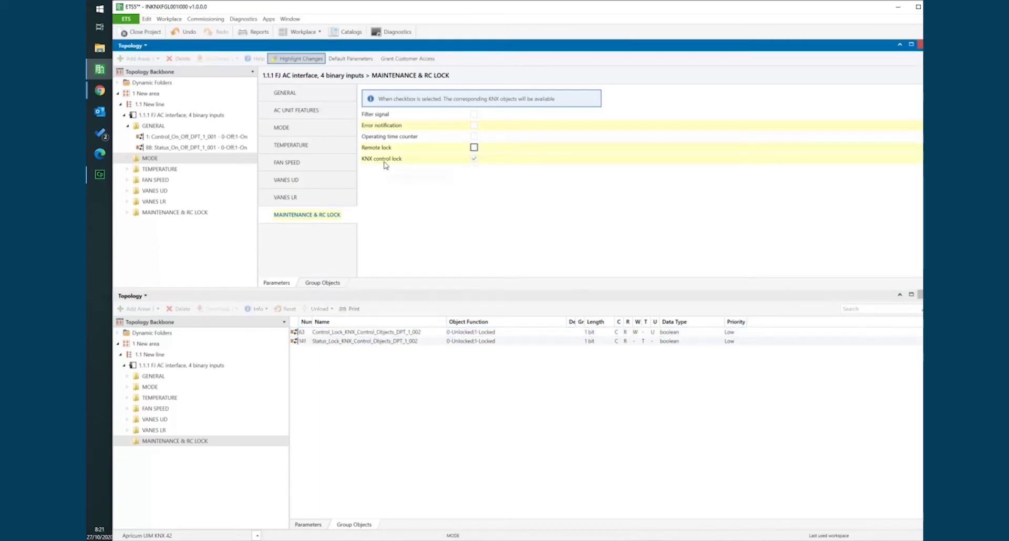
pyautogui.moveTo(396, 333); pyautogui.dragTo(398, 344)
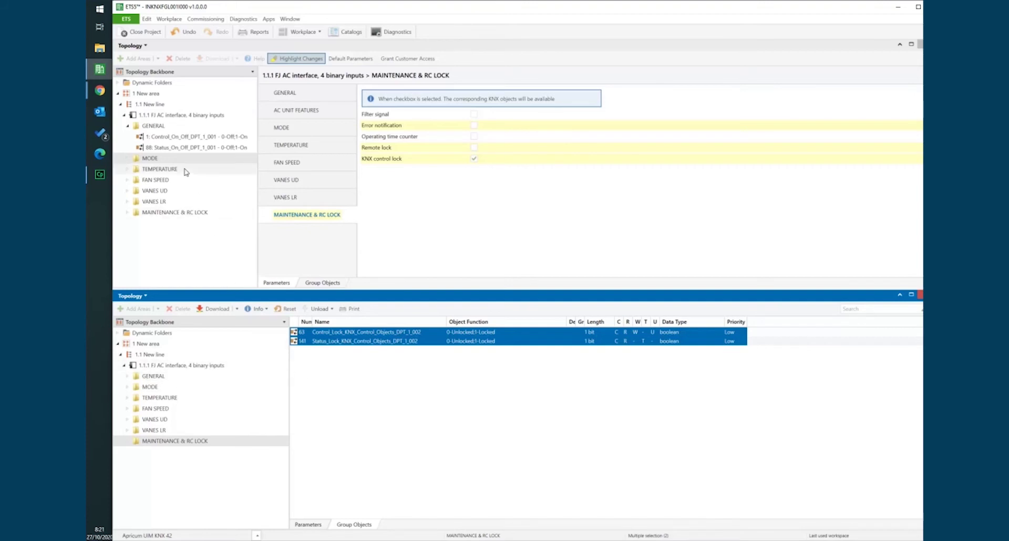
pyautogui.keyDown('ctrl'); pyautogui.click(405, 341); pyautogui.keyUp('ctrl')
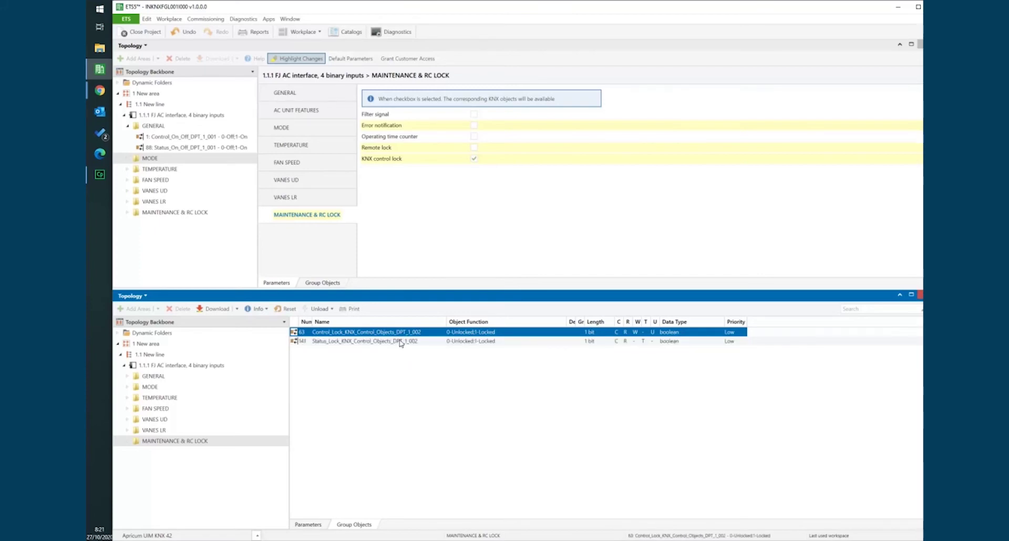
pyautogui.click(400, 343)
pyautogui.click(393, 335)
# Enable Scenes and additional modes in the GENERAL parameters and open the SCENES & ADDITIONAL MODES page with its scene list expanded
pyautogui.click(320, 100)
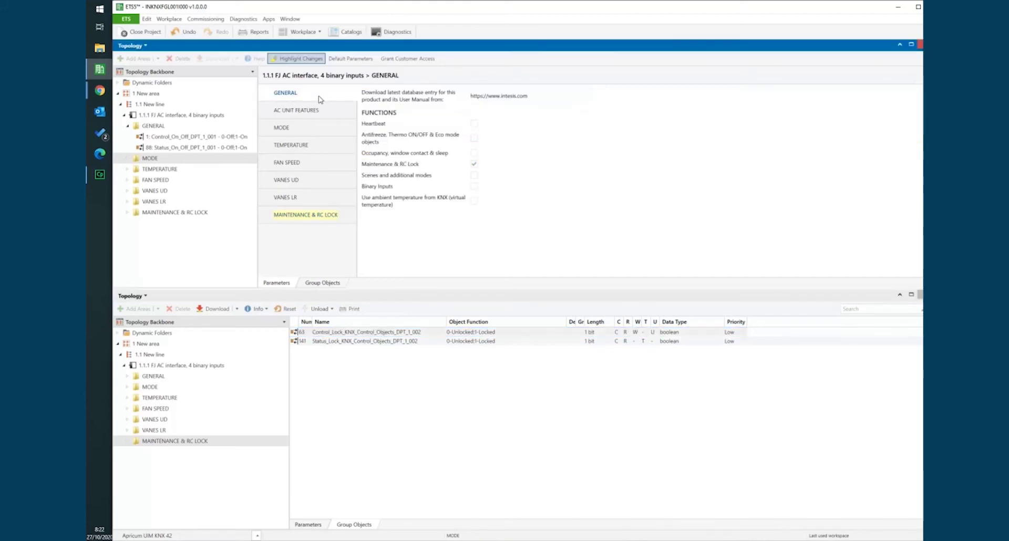
pyautogui.click(474, 176)
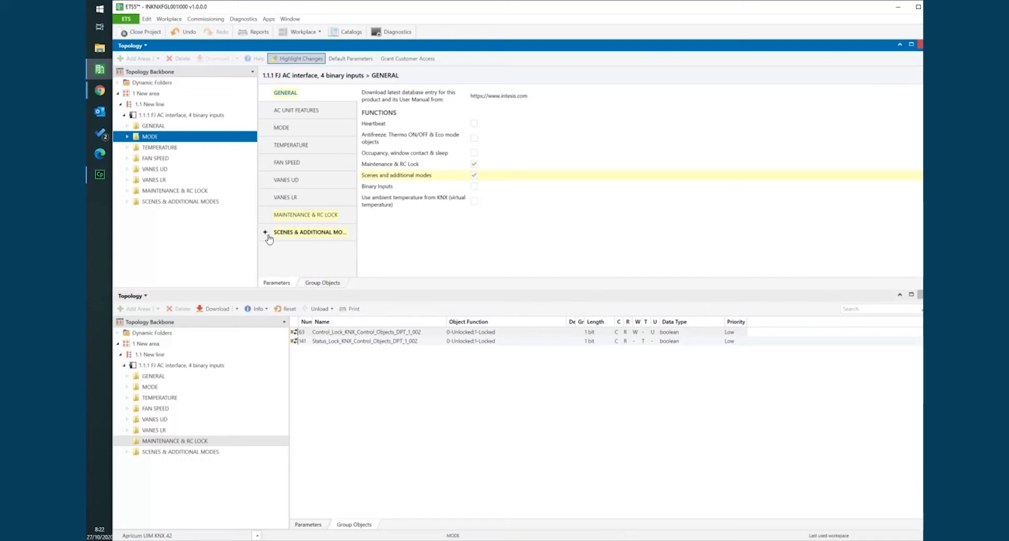
pyautogui.click(265, 234)
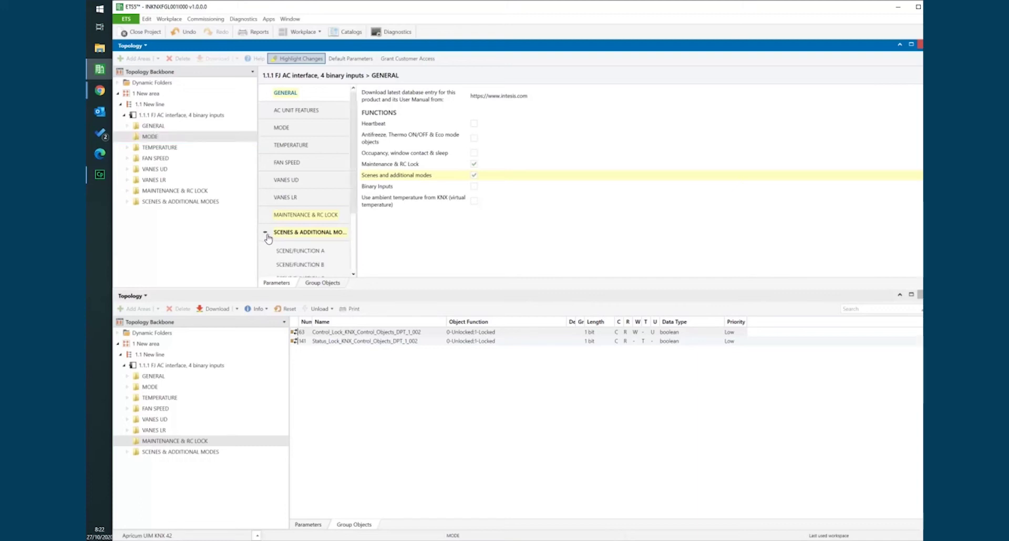
pyautogui.click(308, 233)
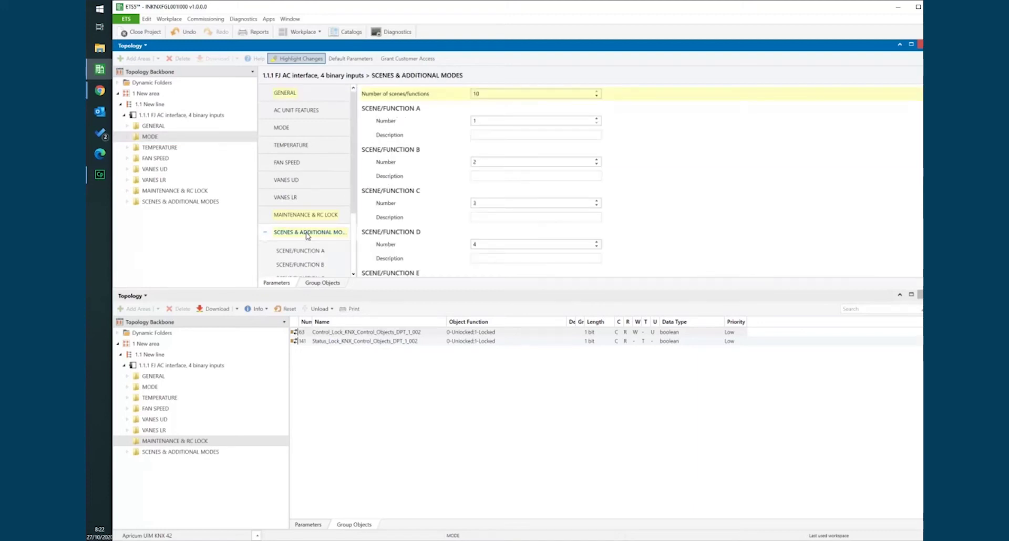
pyautogui.moveTo(355, 174); pyautogui.dragTo(353, 242)
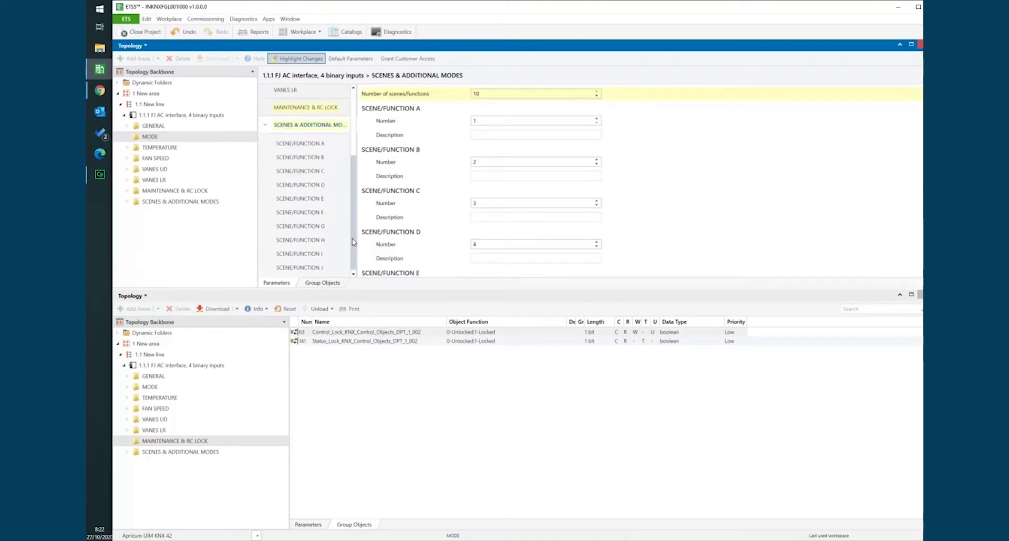
# Set the number of scenes/functions to 3
pyautogui.doubleClick(492, 94)
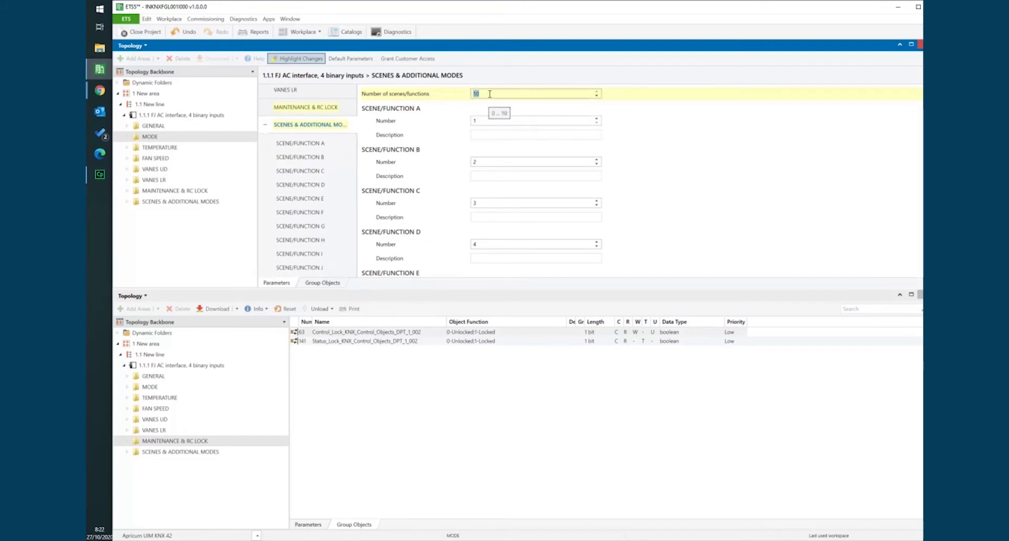
pyautogui.write('5')
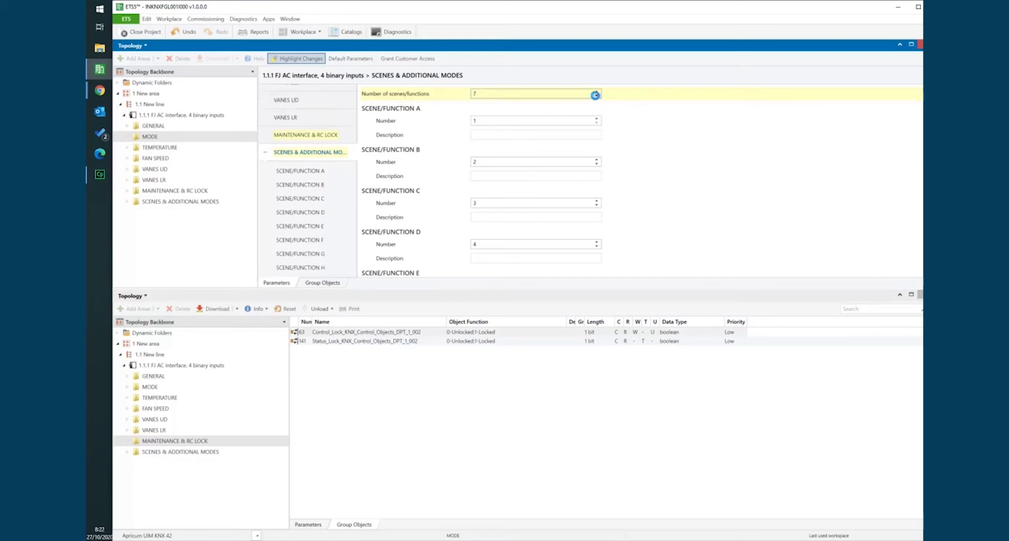
pyautogui.click(596, 97)
pyautogui.click(596, 97)
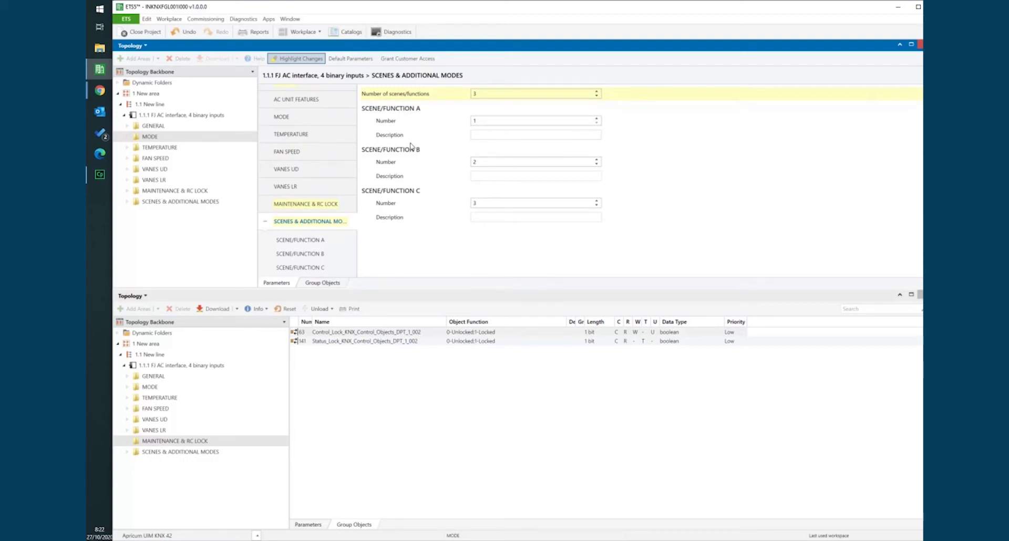
pyautogui.click(597, 96)
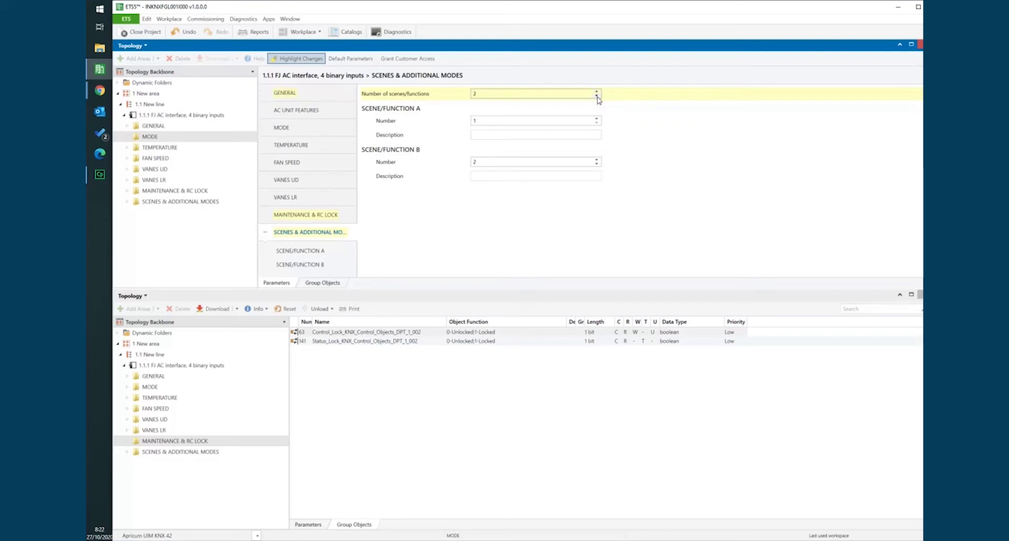
pyautogui.click(596, 92)
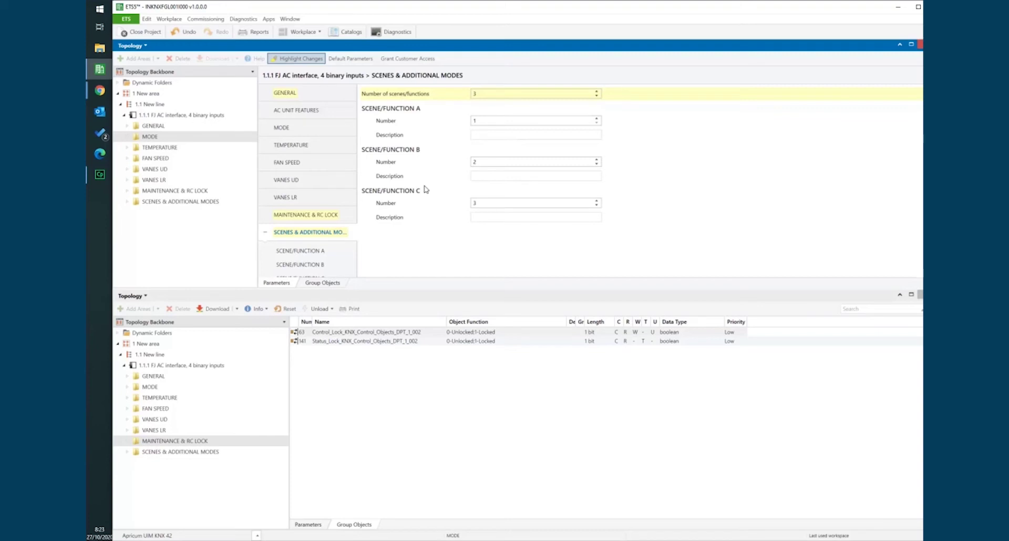
# Give SCENE/FUNCTION A the number 10 and the description DAY
pyautogui.write('10')
pyautogui.click(497, 135)
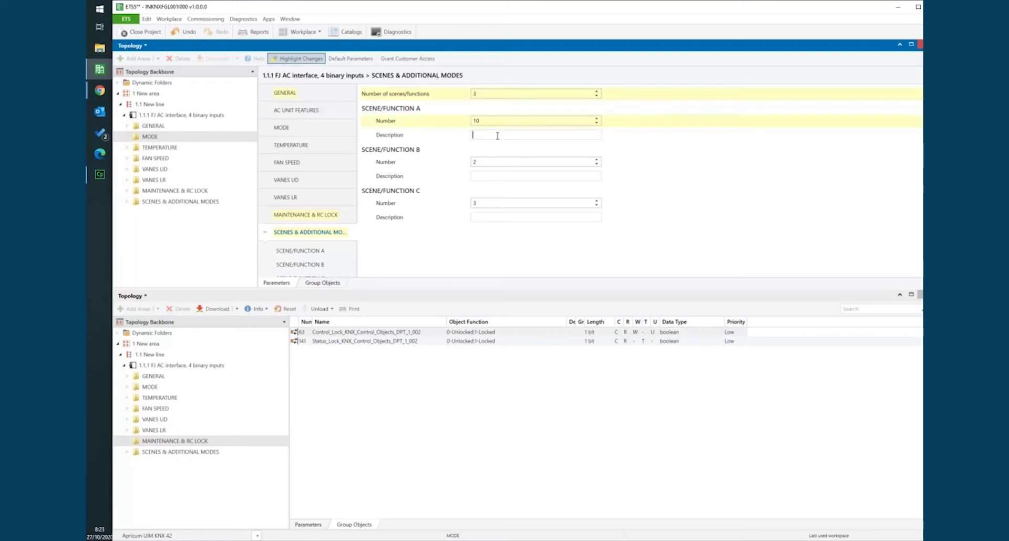
pyautogui.write('DAY')
# Disable updating scene values with the AC status in runtime in the SCENE/FUNCTION A parameters
pyautogui.click(326, 251)
pyautogui.scroll(-1, 355, 158)
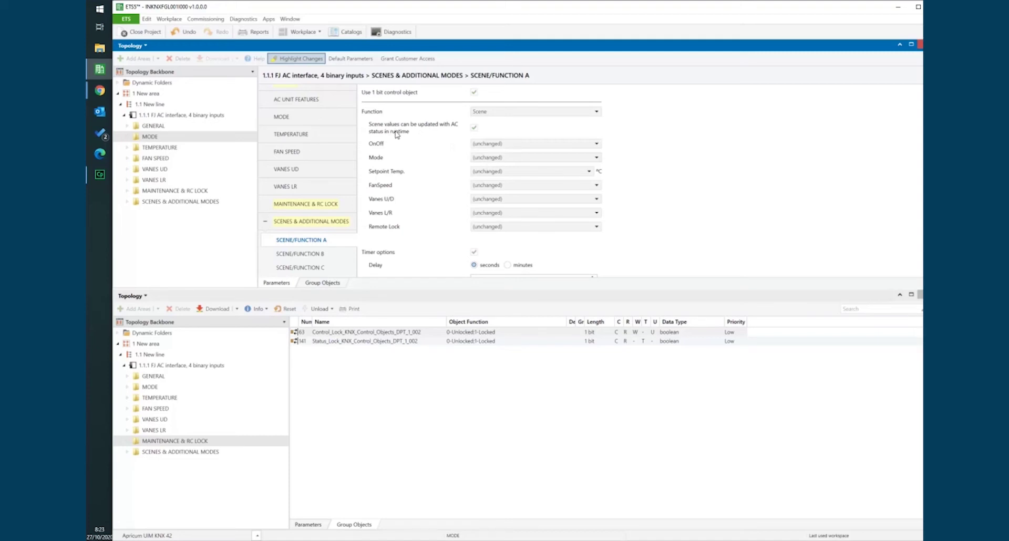
pyautogui.click(474, 128)
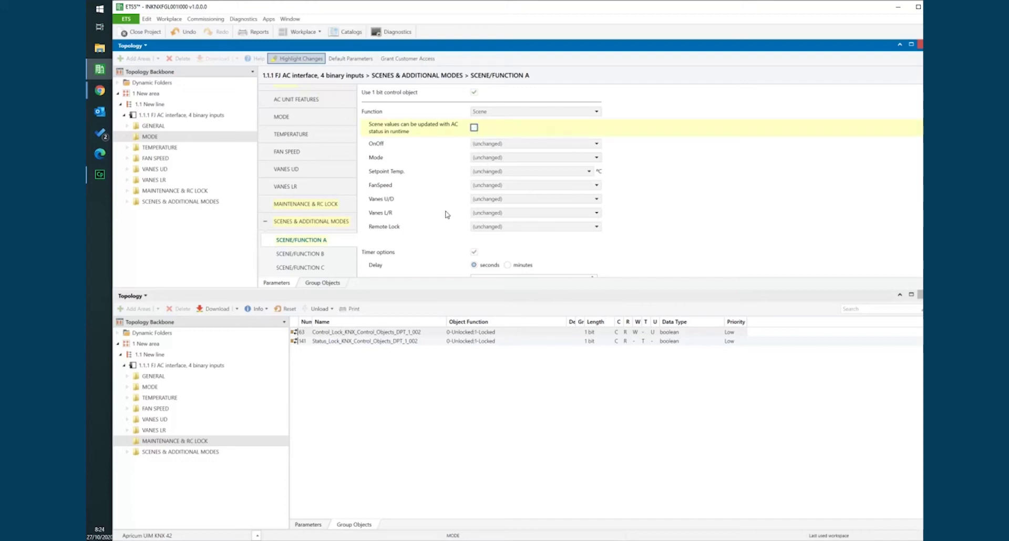
pyautogui.click(475, 128)
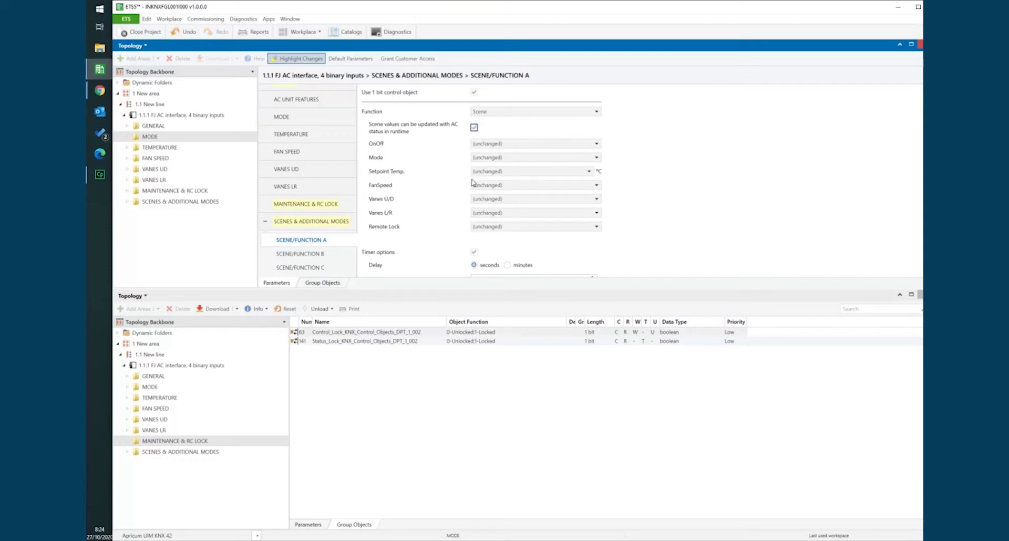
pyautogui.click(474, 128)
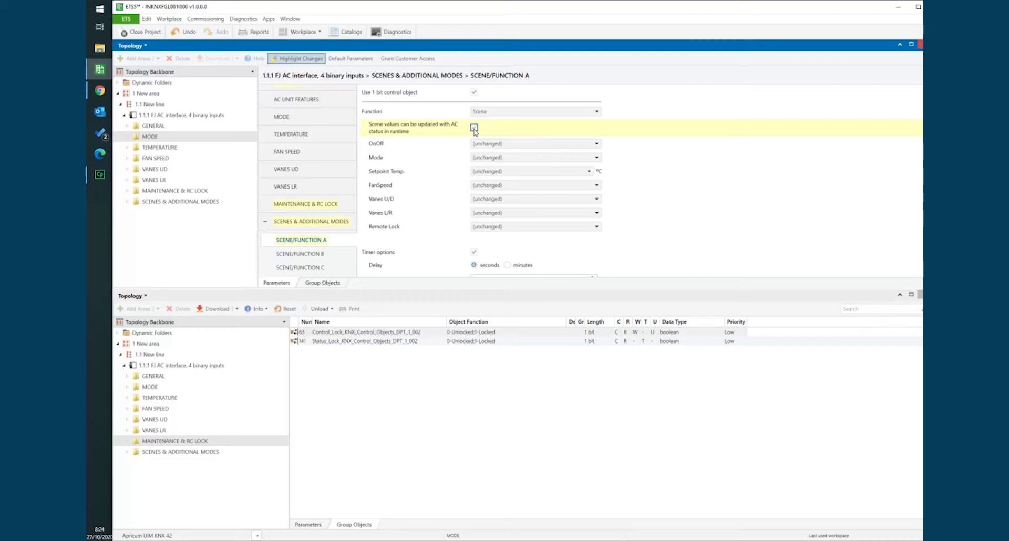
# Re-enable updating scene values with the AC status in runtime and display the group objects of SCENE/FUNCTION A
pyautogui.click(474, 129)
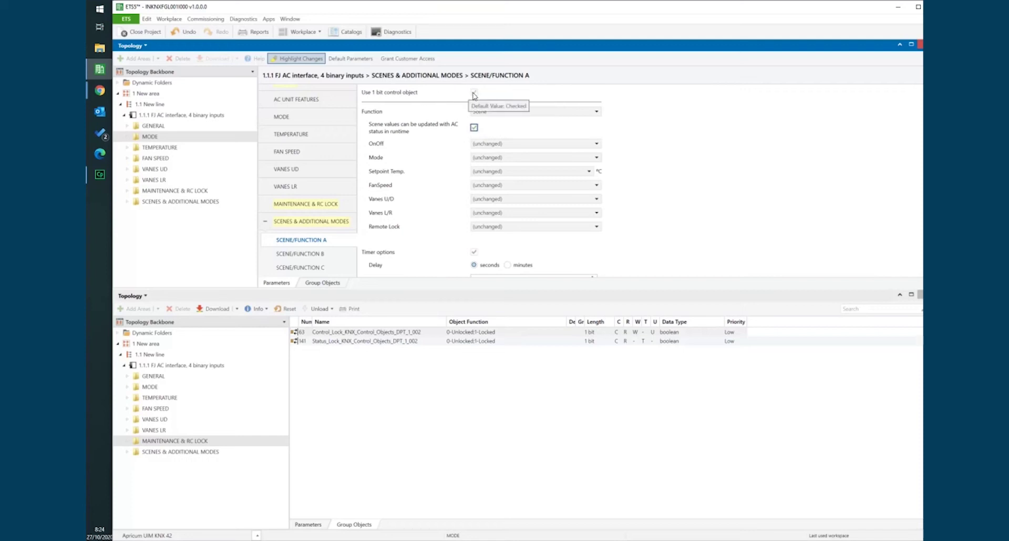
pyautogui.click(127, 452)
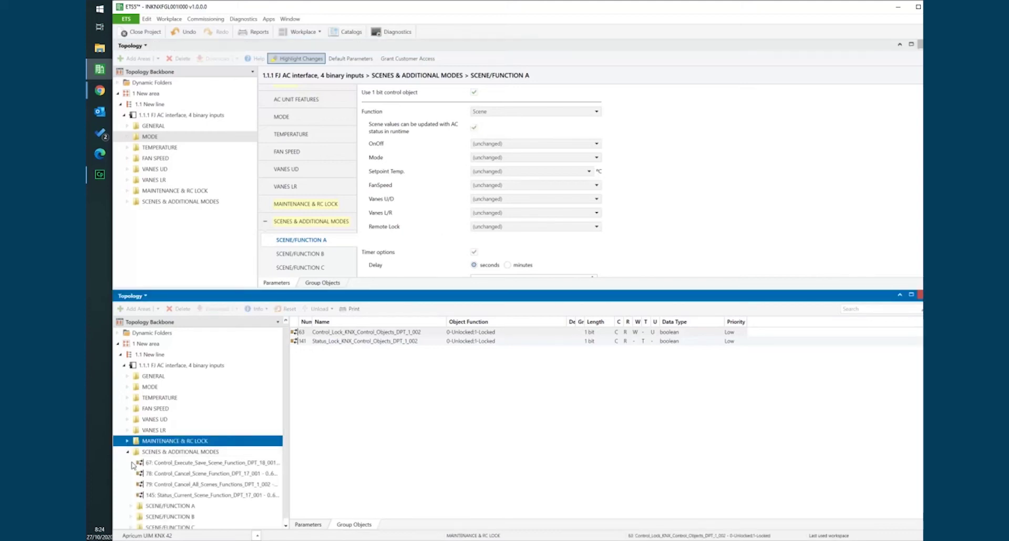
pyautogui.click(131, 506)
pyautogui.scroll(-1, 157, 505)
pyautogui.click(176, 492)
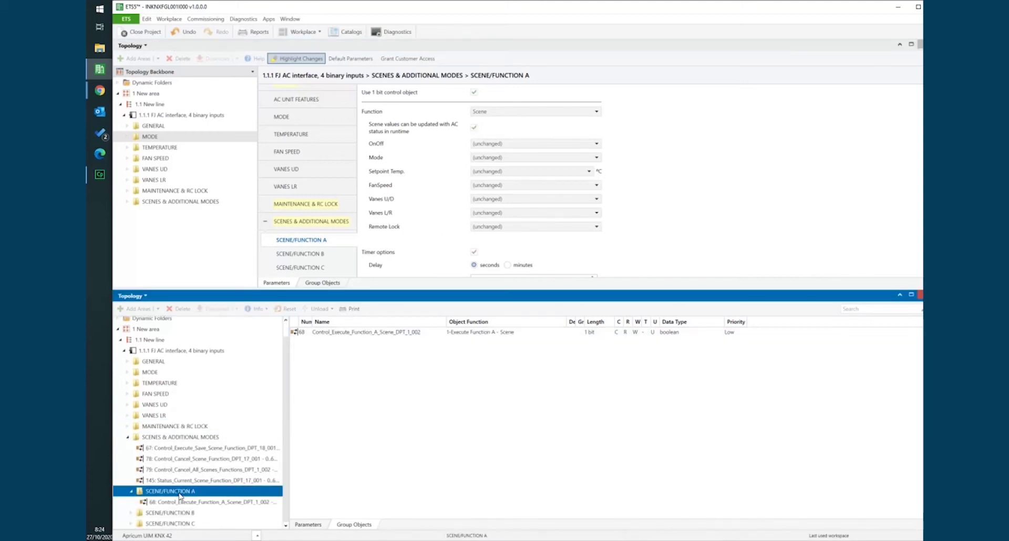
# Disable and re-enable the 1 bit control object of SCENE/FUNCTION A, checking the effect on its group objects
pyautogui.click(474, 93)
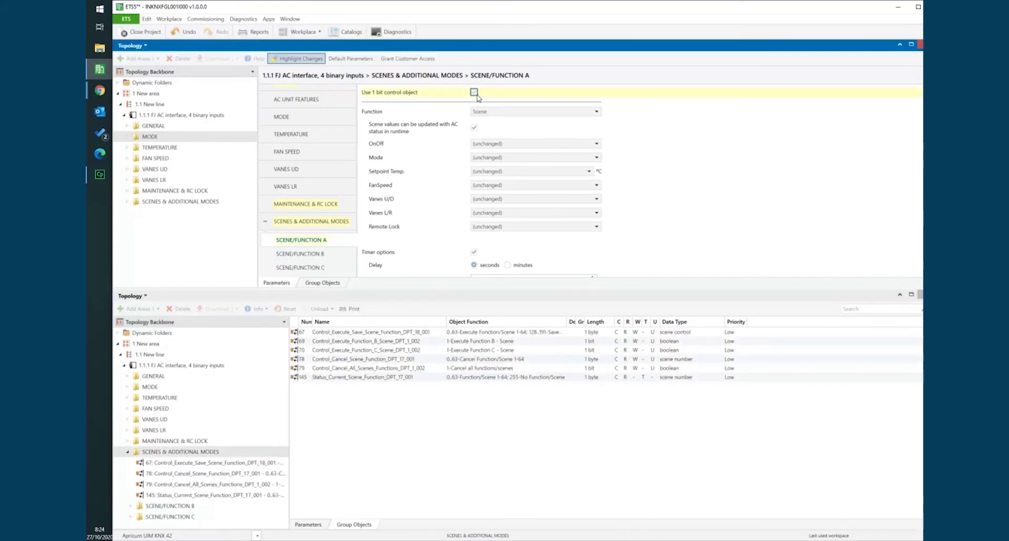
pyautogui.click(474, 93)
pyautogui.click(163, 505)
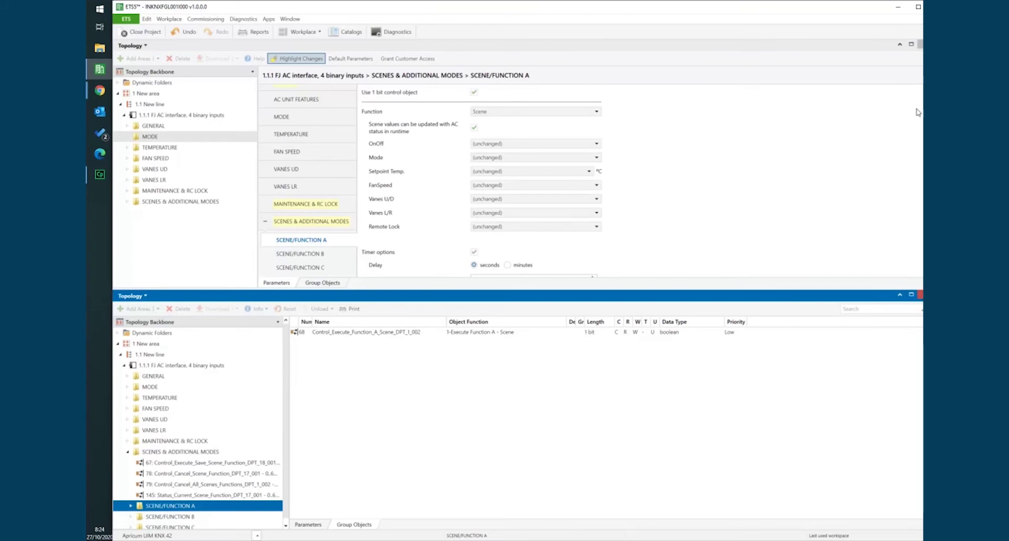
# Set SCENE/FUNCTION A to OnOff ON and Mode DRY with a duration of 20 minutes
pyautogui.moveTo(874, 123); pyautogui.dragTo(873, 174)
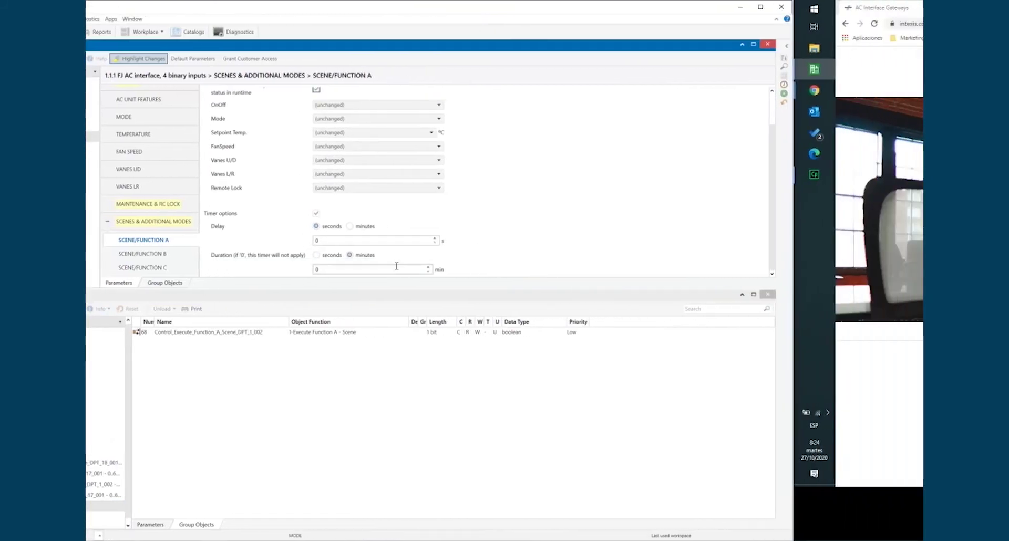
pyautogui.doubleClick(437, 241)
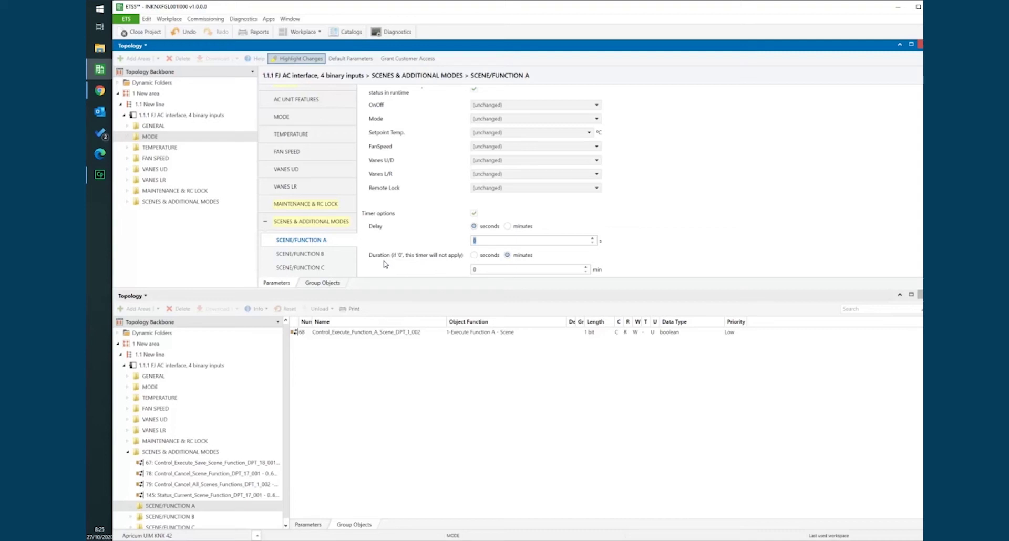
pyautogui.click(473, 108)
pyautogui.click(480, 125)
pyautogui.click(479, 121)
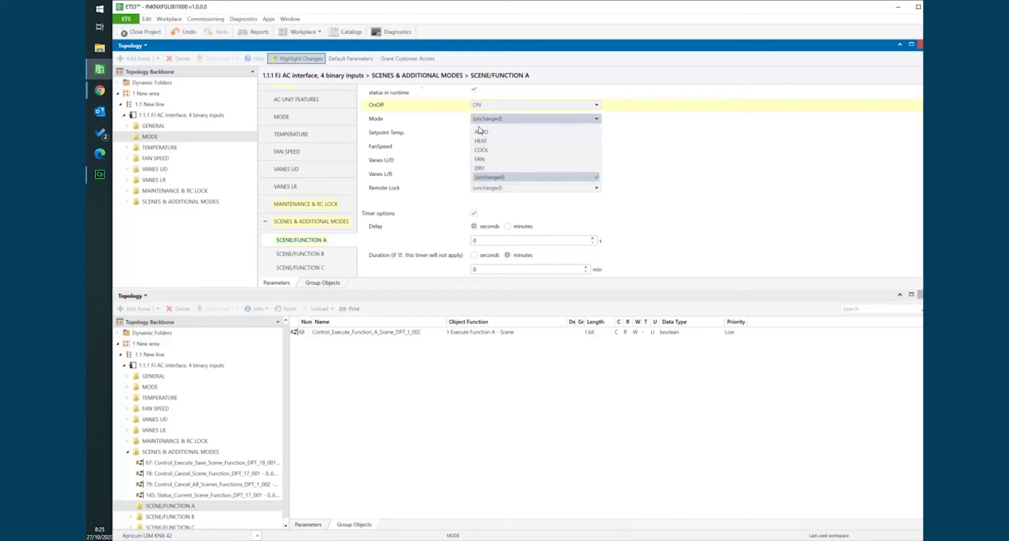
pyautogui.click(484, 172)
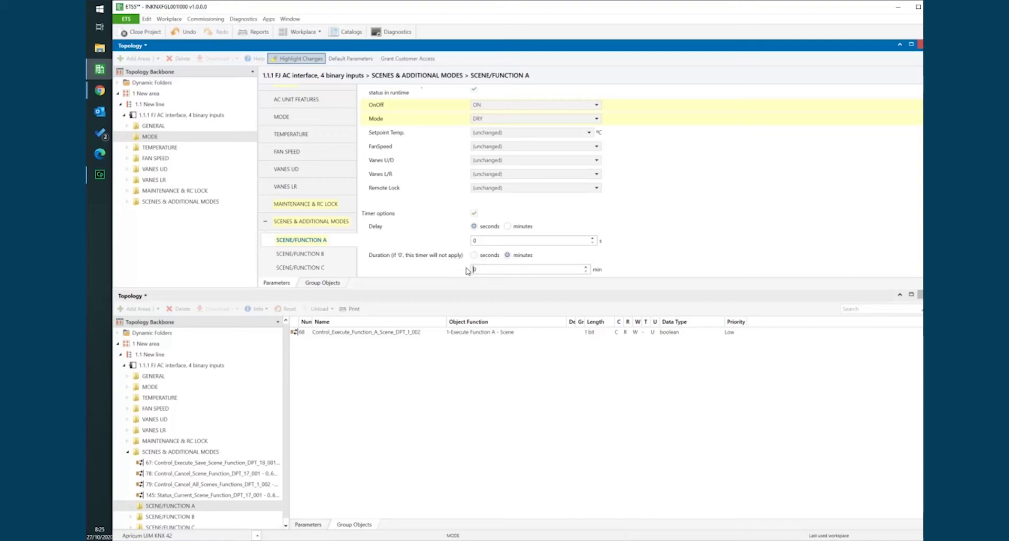
pyautogui.write('20')
pyautogui.click(518, 240)
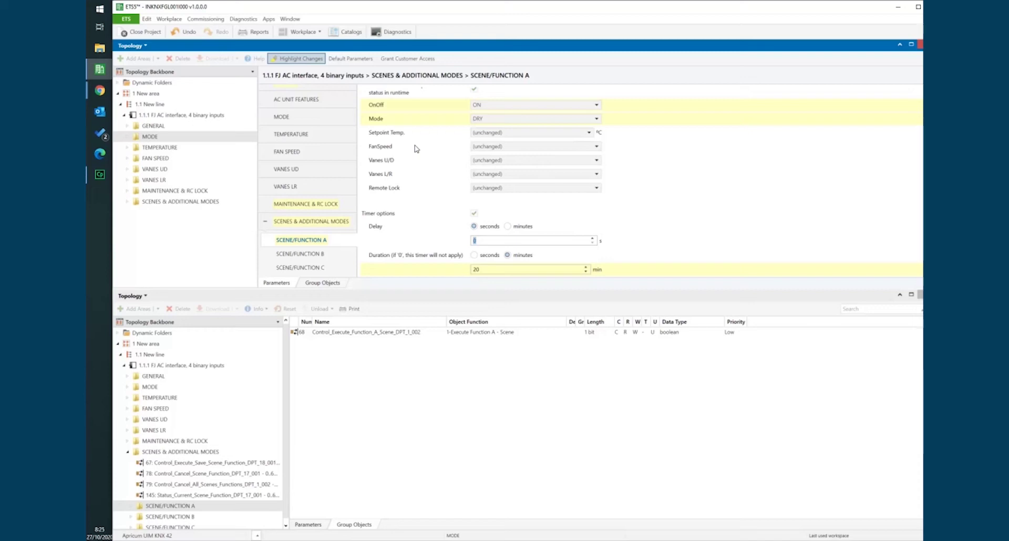
# Try Locked (remote not allowed) for the scene's Remote Lock and settle on Unlocked (remote allowed)
pyautogui.click(488, 190)
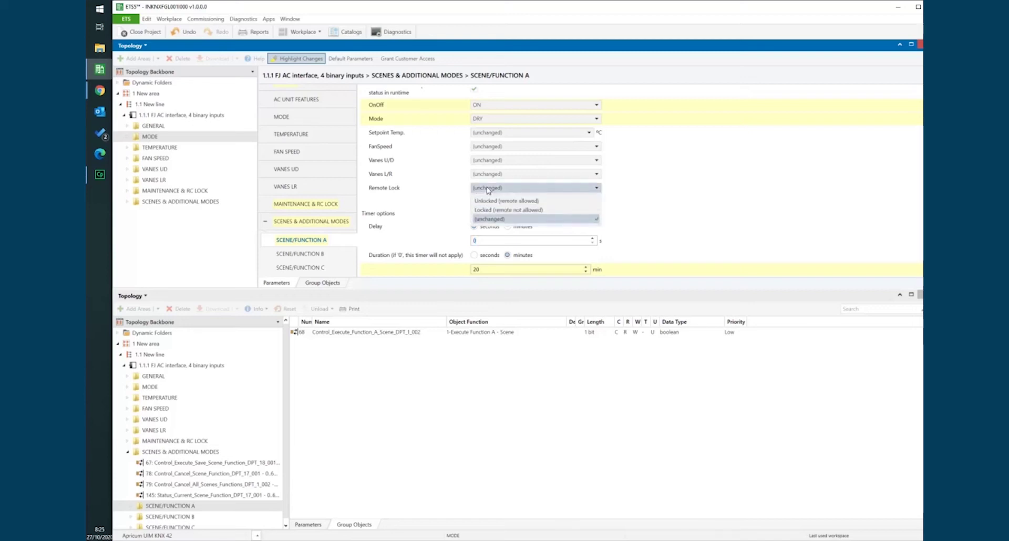
pyautogui.click(489, 210)
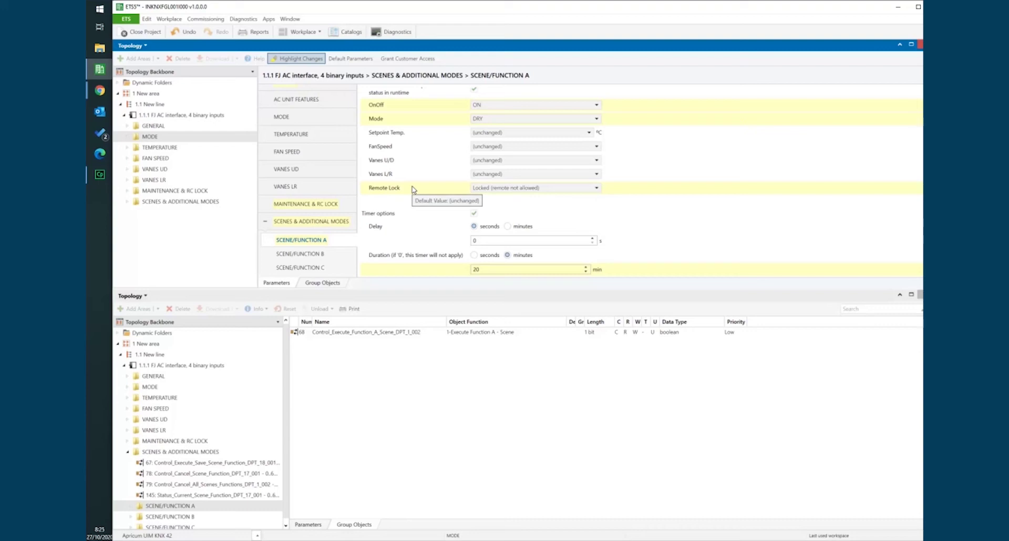
pyautogui.click(506, 190)
pyautogui.click(499, 202)
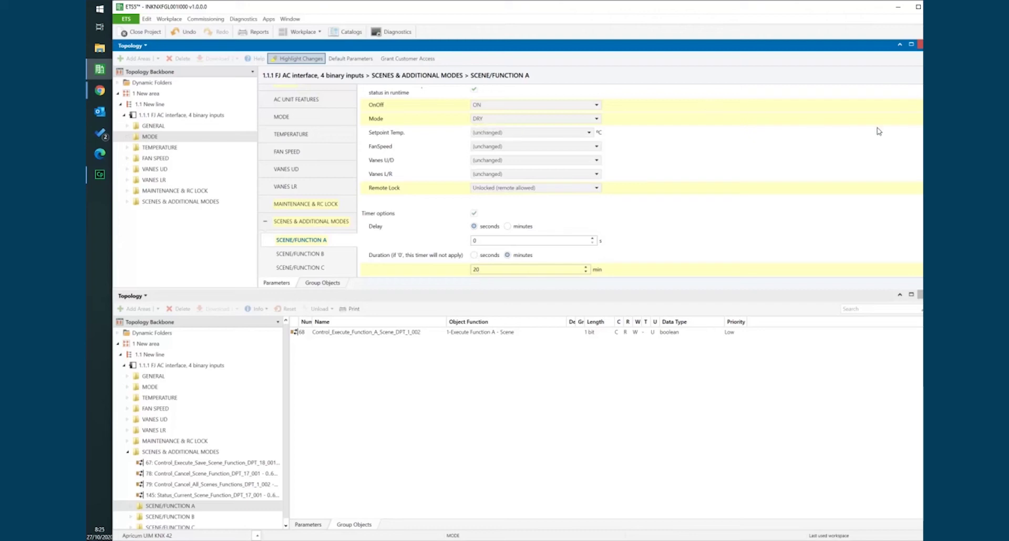
# Change the function of SCENE/FUNCTION A to Power Mode and inspect its 1 bit group object
pyautogui.scroll(2, 888, 131)
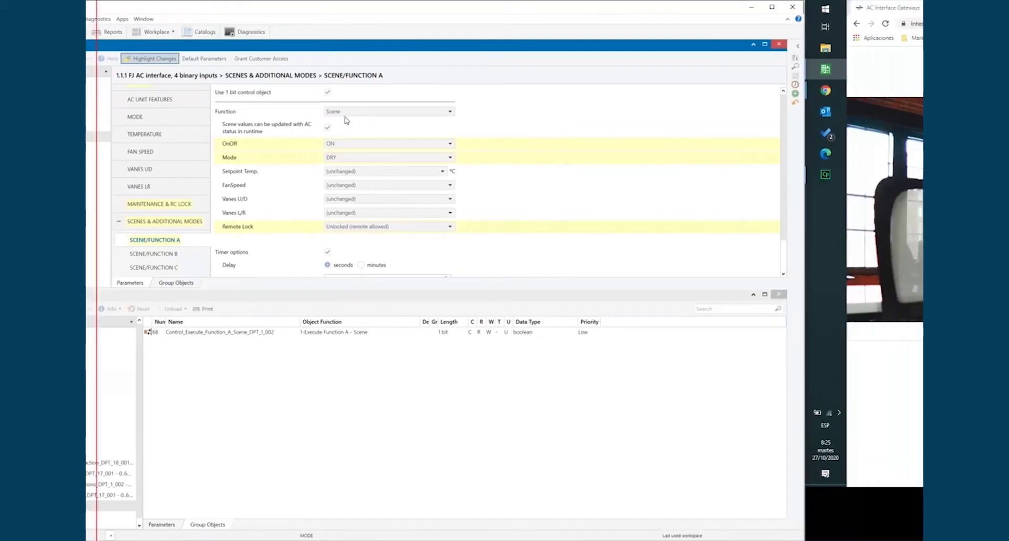
pyautogui.click(392, 112)
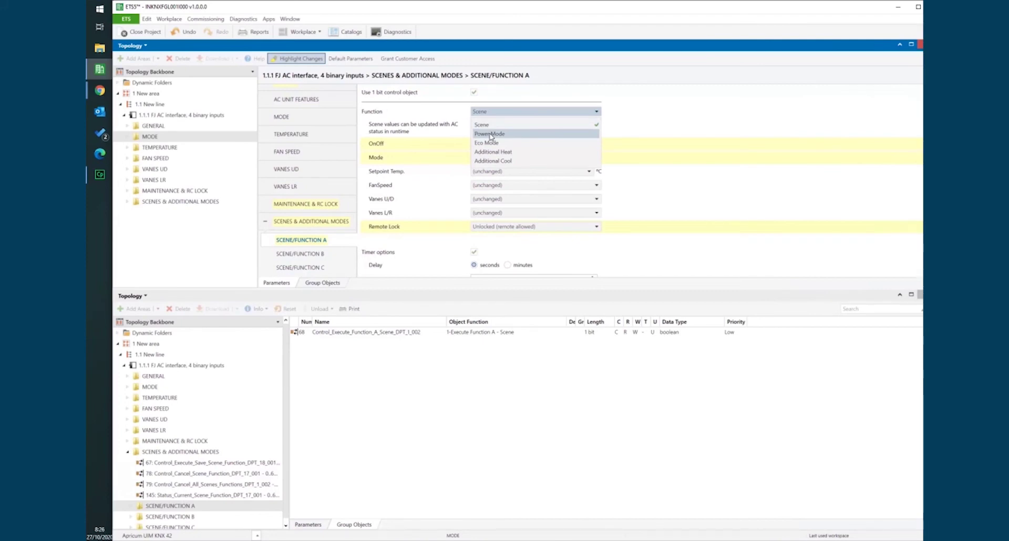
pyautogui.click(527, 136)
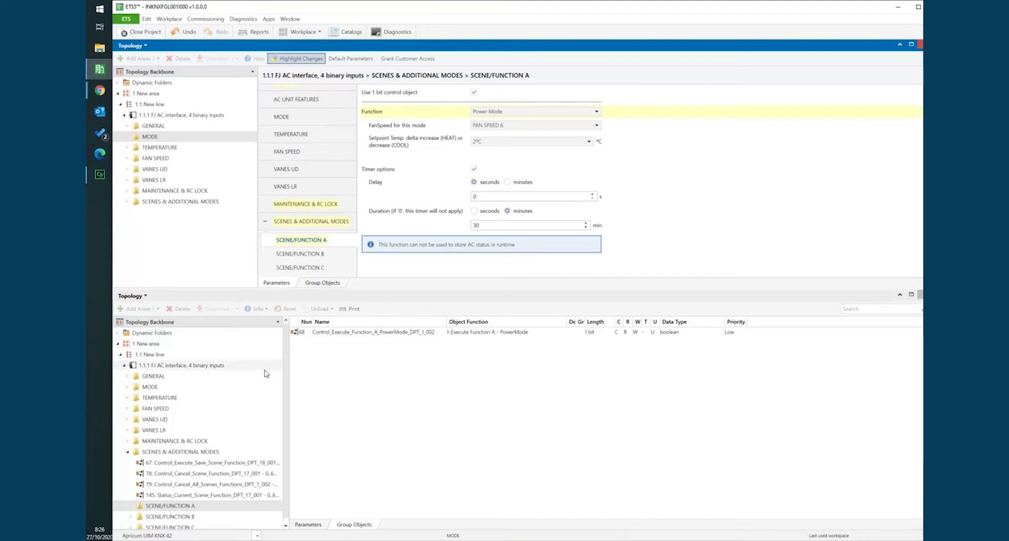
pyautogui.moveTo(286, 350); pyautogui.dragTo(281, 390)
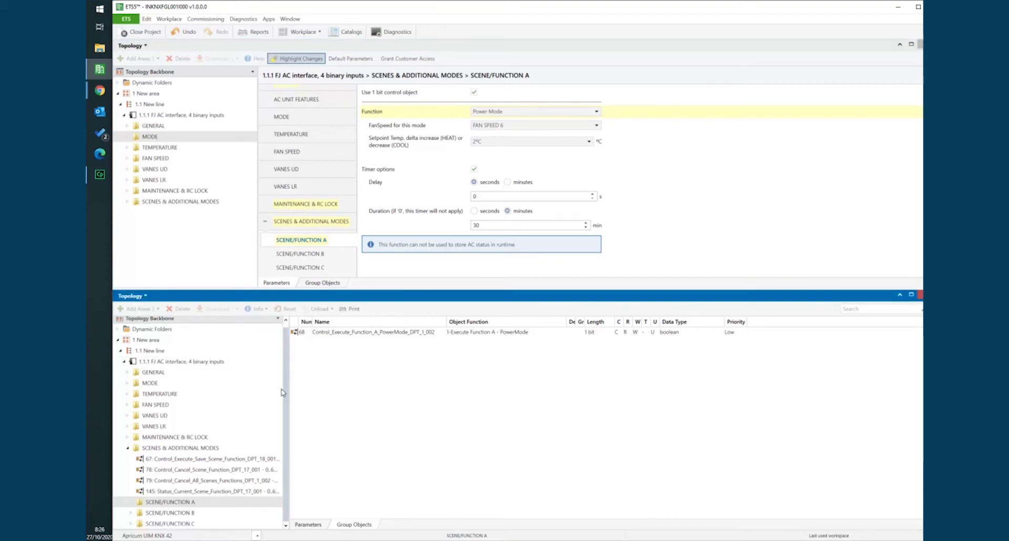
pyautogui.doubleClick(173, 502)
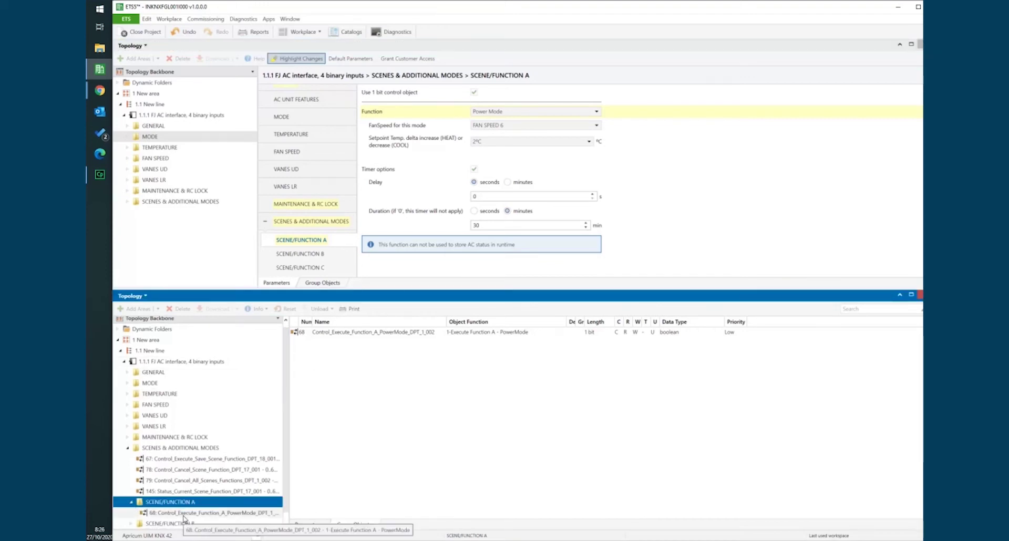
pyautogui.click(428, 333)
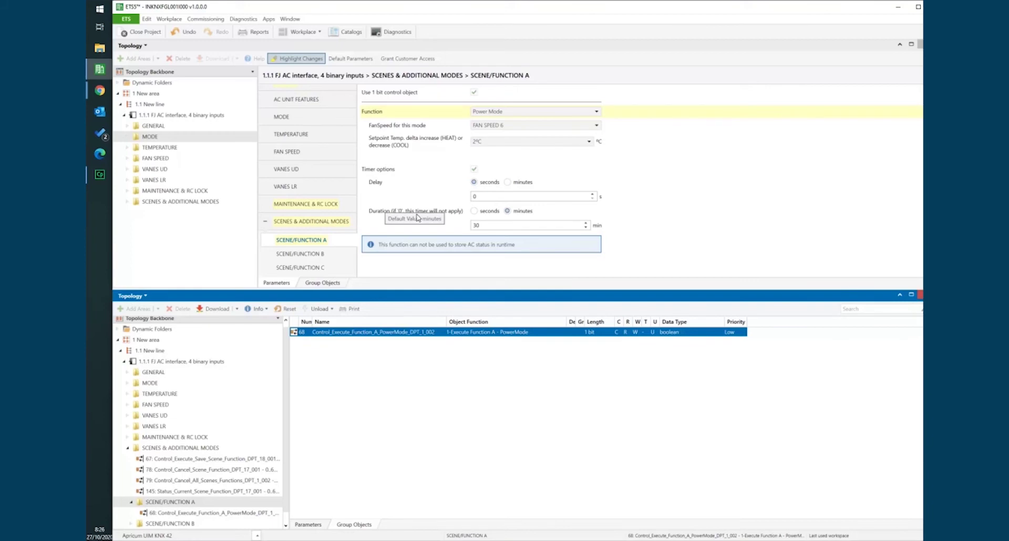
# Review the fan speed options for Power Mode, try FAN SPEED 4 and restore FAN SPEED 6
pyautogui.click(492, 126)
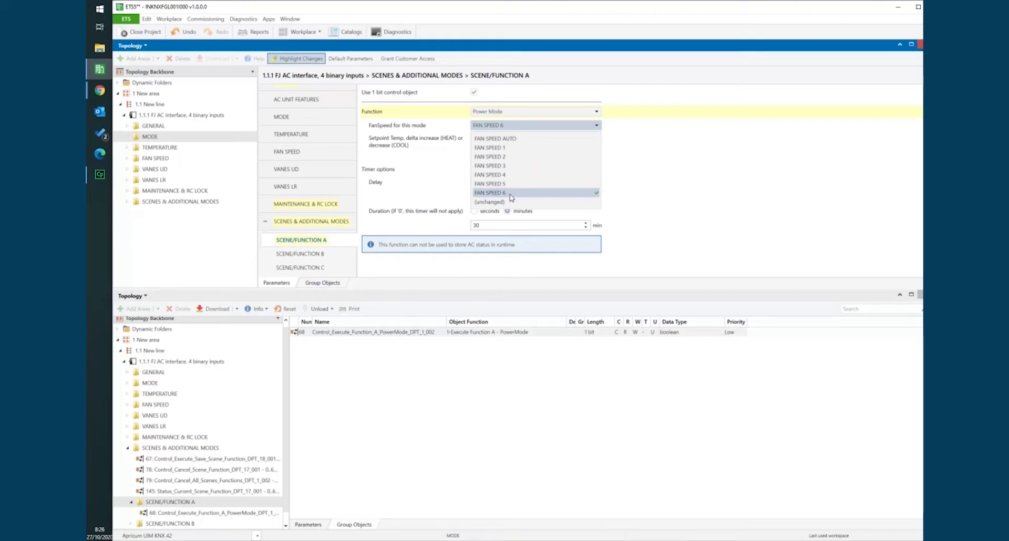
pyautogui.click(509, 195)
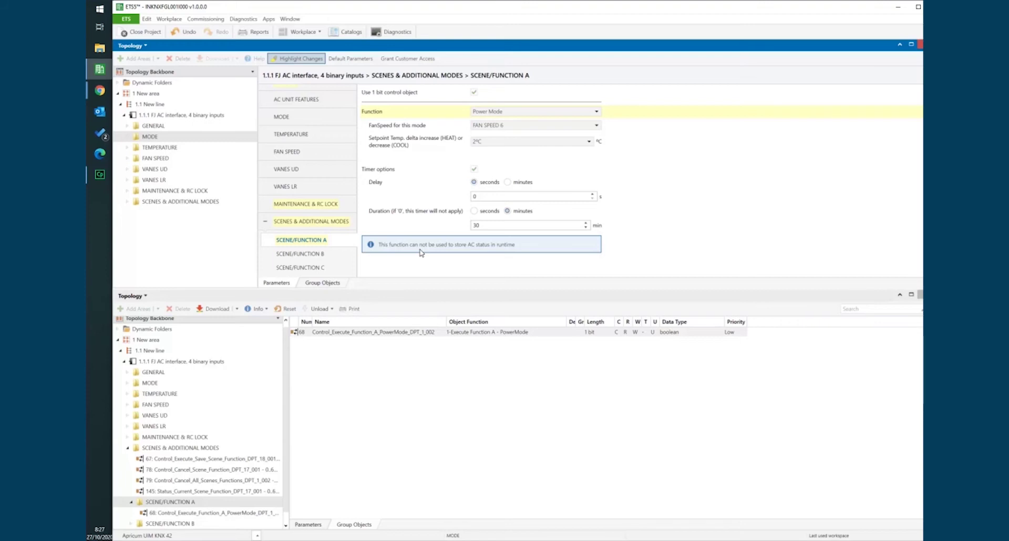
pyautogui.click(487, 128)
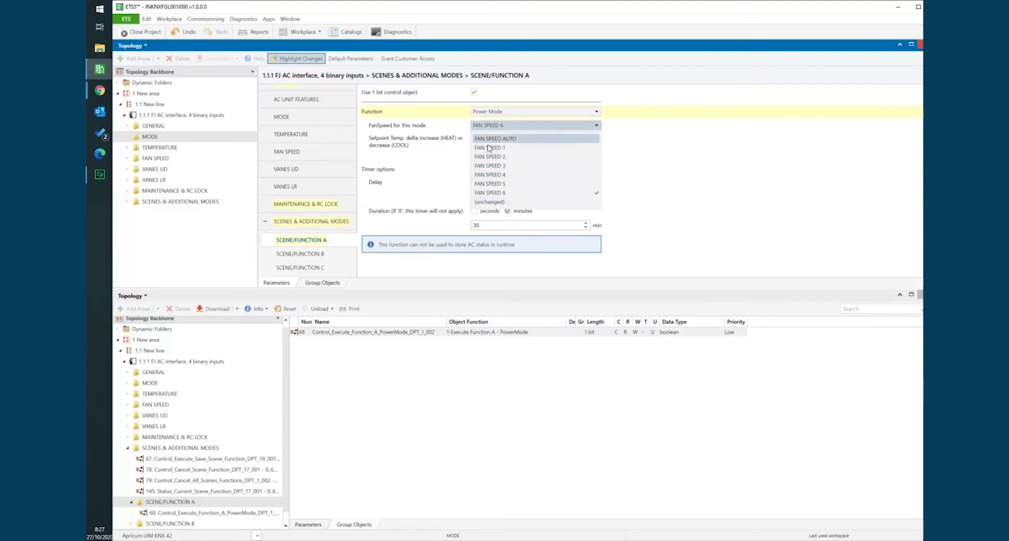
pyautogui.click(507, 197)
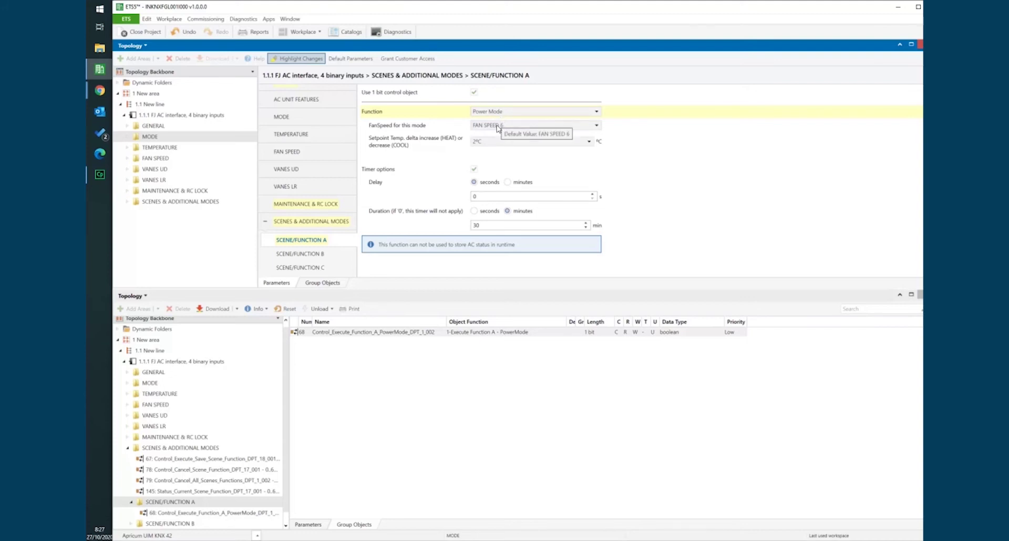
pyautogui.click(499, 126)
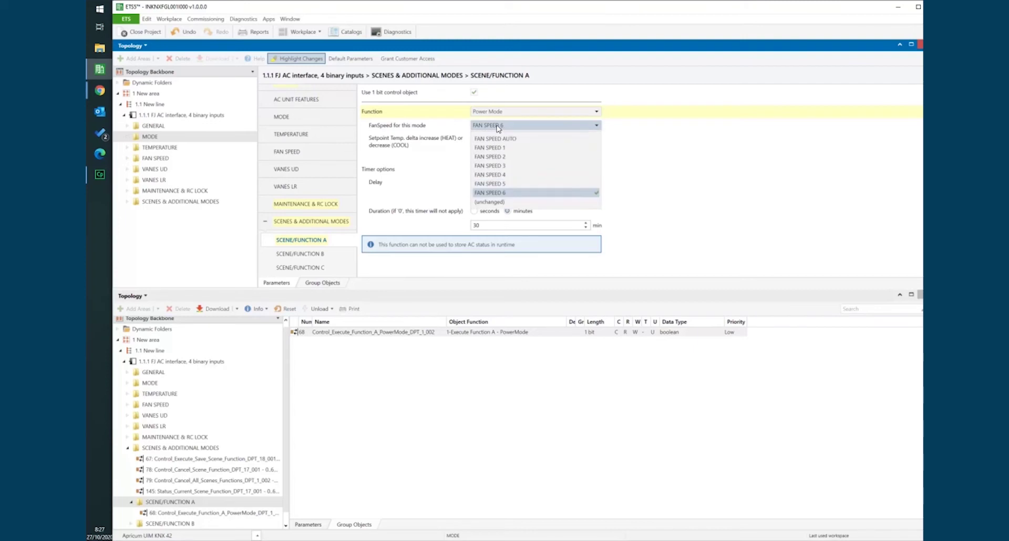
pyautogui.click(492, 176)
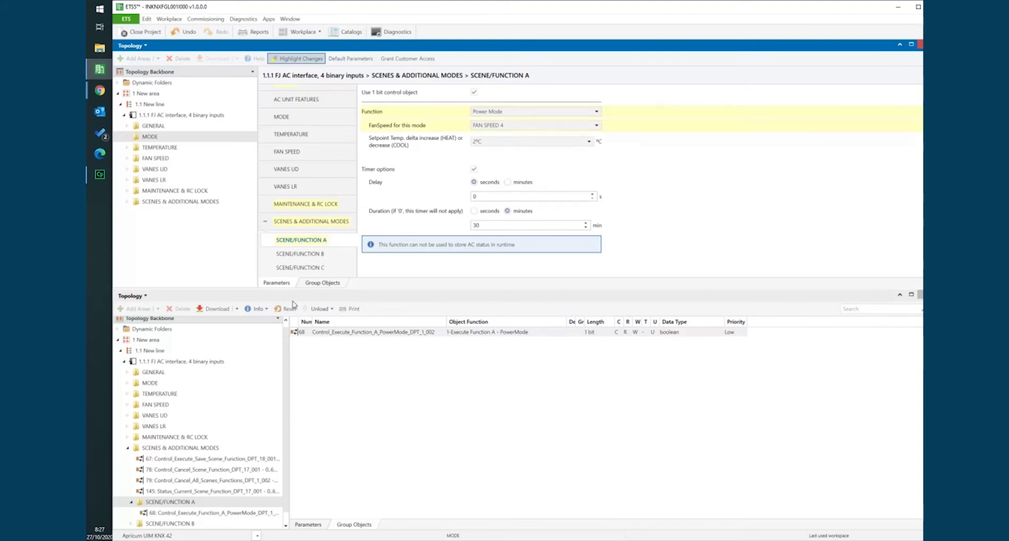
pyautogui.click(486, 126)
pyautogui.click(492, 195)
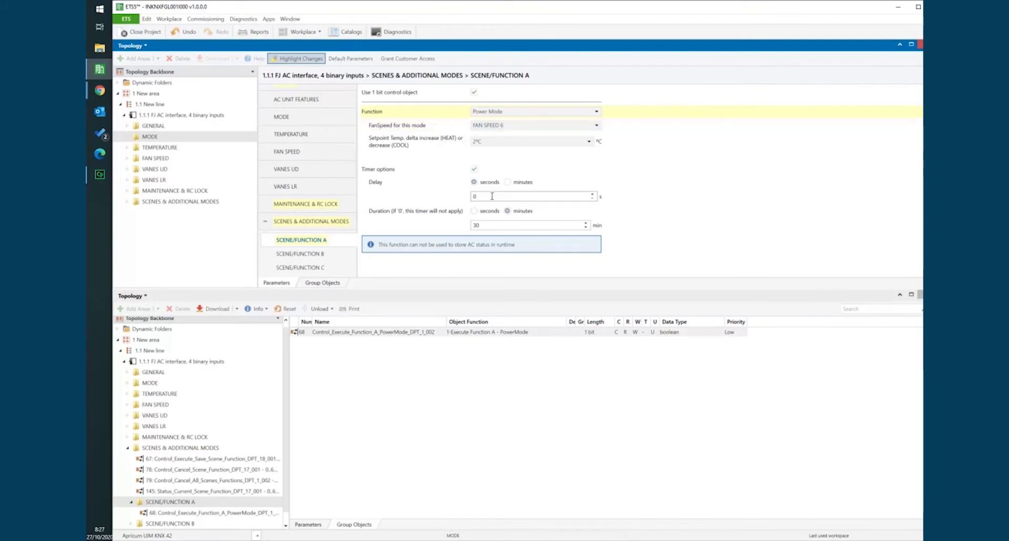
# Switch the function of SCENE/FUNCTION A to Eco Mode and, after reviewing it, to Additional Heat
pyautogui.click(495, 114)
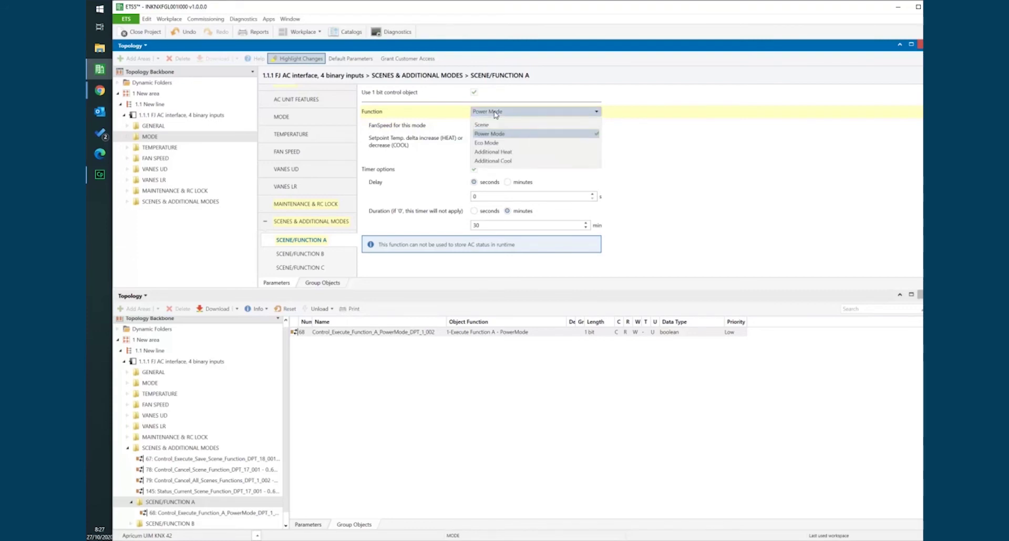
pyautogui.click(495, 143)
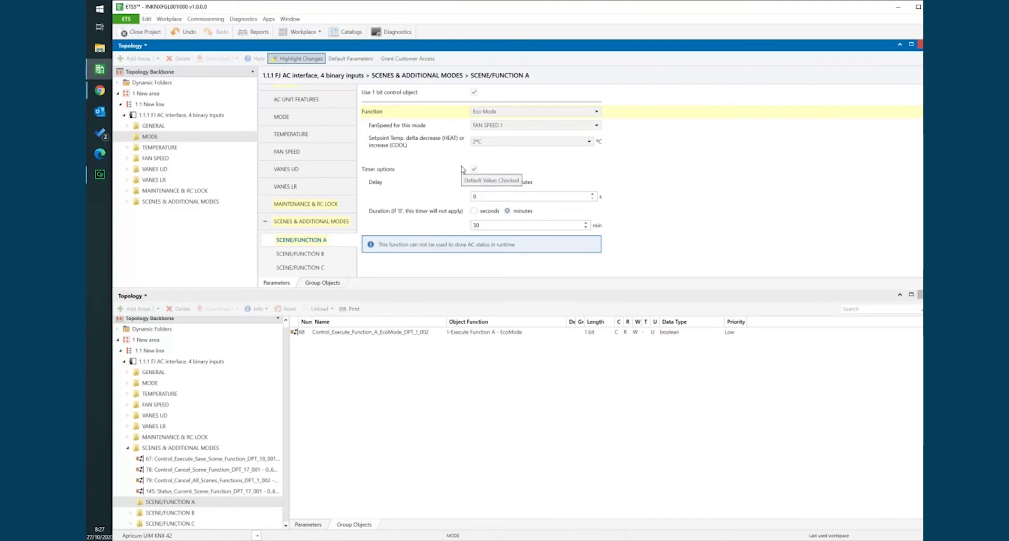
pyautogui.click(504, 113)
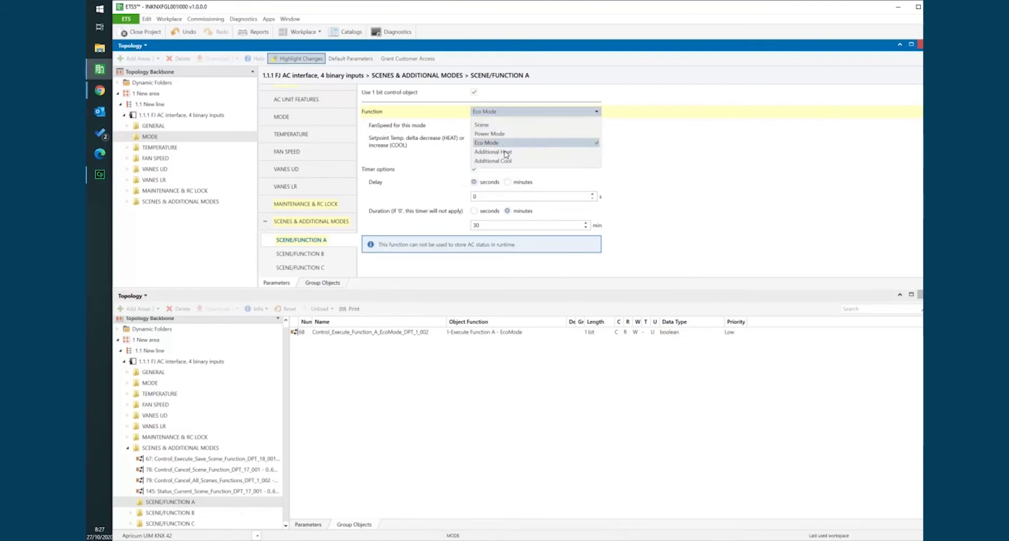
pyautogui.click(505, 152)
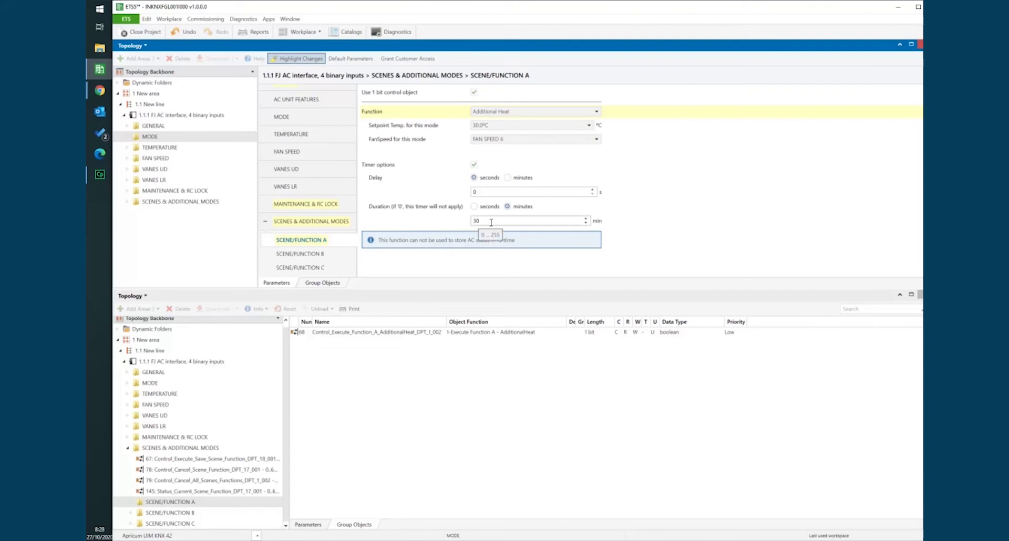
# Try a duration of 0 minutes for the Additional Heat function and restore it to 30 minutes
pyautogui.doubleClick(489, 221)
pyautogui.write('0')
pyautogui.click(284, 465)
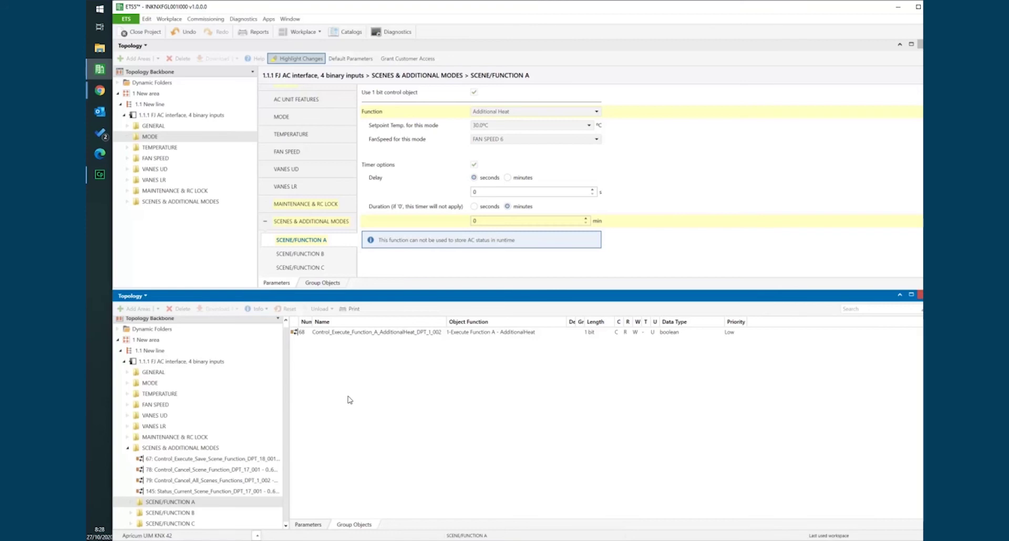
pyautogui.click(484, 220)
pyautogui.write('30')
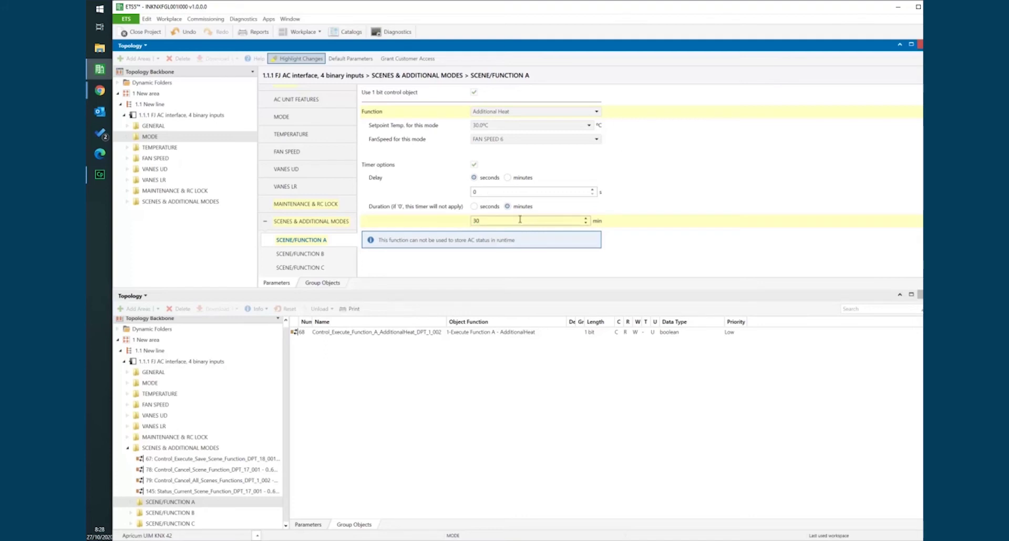
pyautogui.click(511, 192)
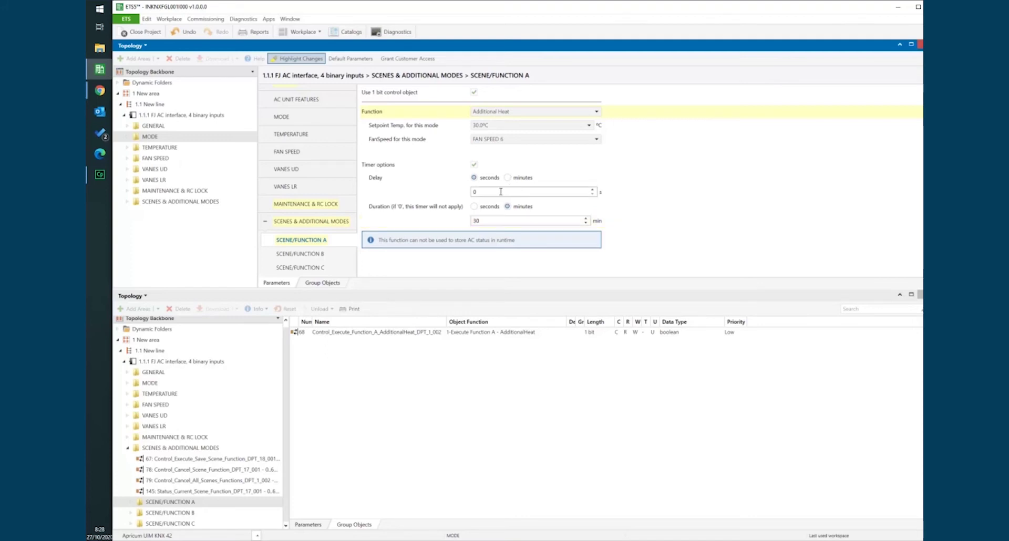
# Disable Scenes and additional modes and enable Binary Inputs in the GENERAL parameters
pyautogui.scroll(1, 347, 158)
pyautogui.click(310, 94)
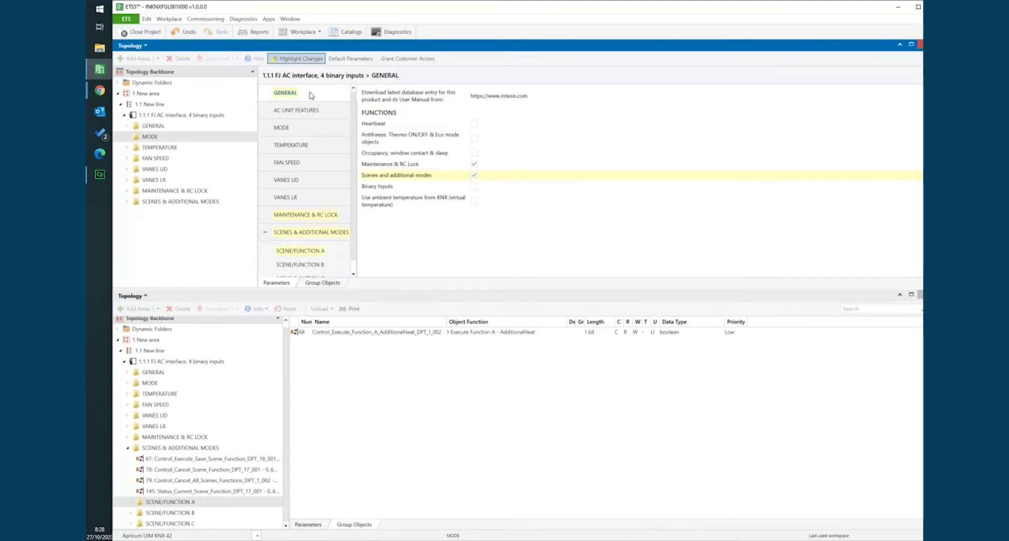
pyautogui.click(474, 176)
pyautogui.click(474, 186)
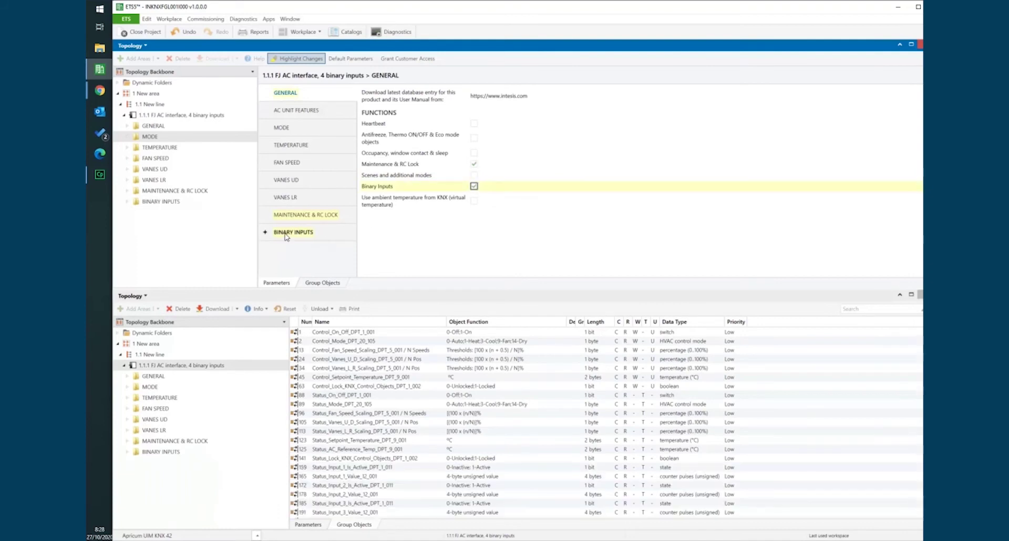
# Review the enable options for the four binary inputs and the parameters of Binary Input 1
pyautogui.click(266, 232)
pyautogui.click(299, 250)
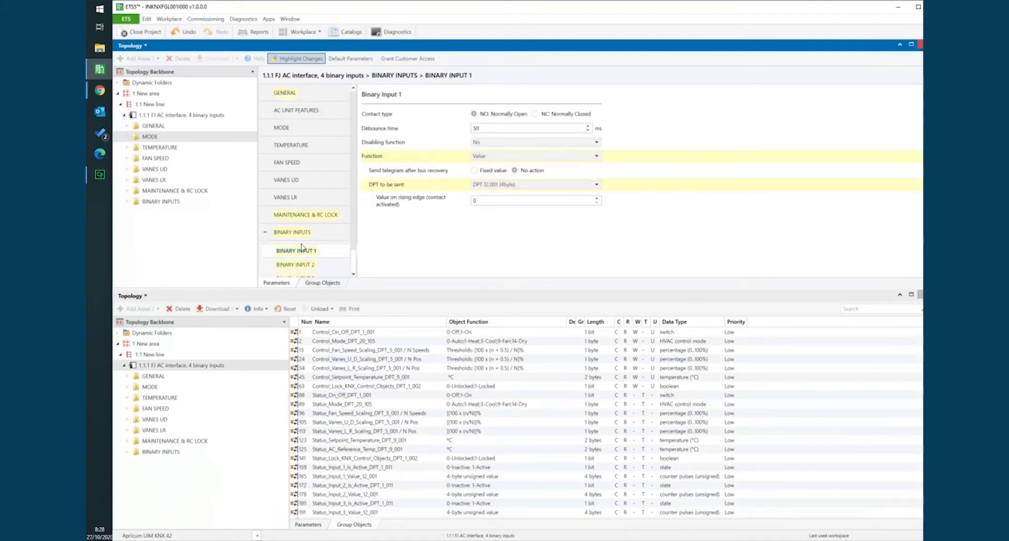
pyautogui.click(292, 232)
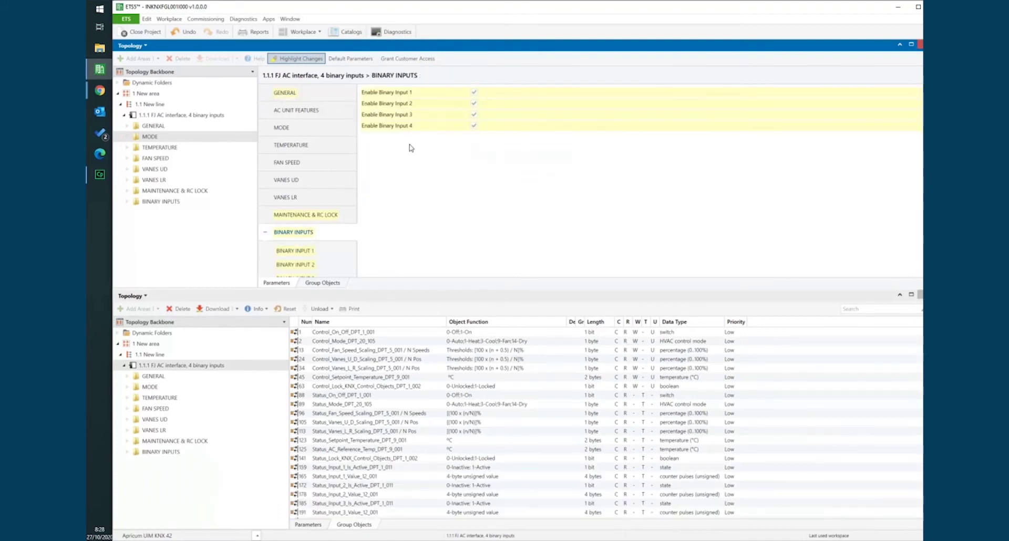
pyautogui.scroll(-1, 352, 204)
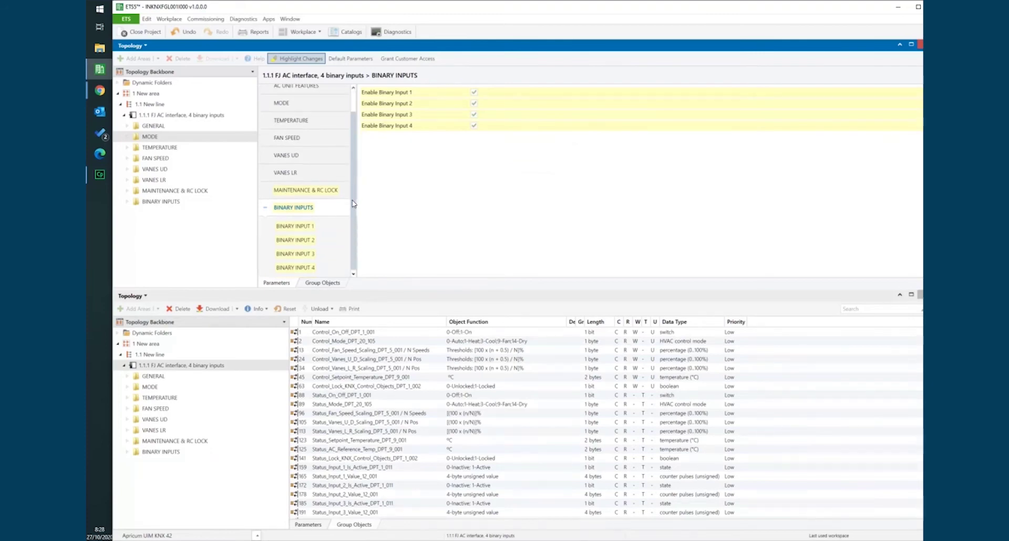
pyautogui.click(326, 224)
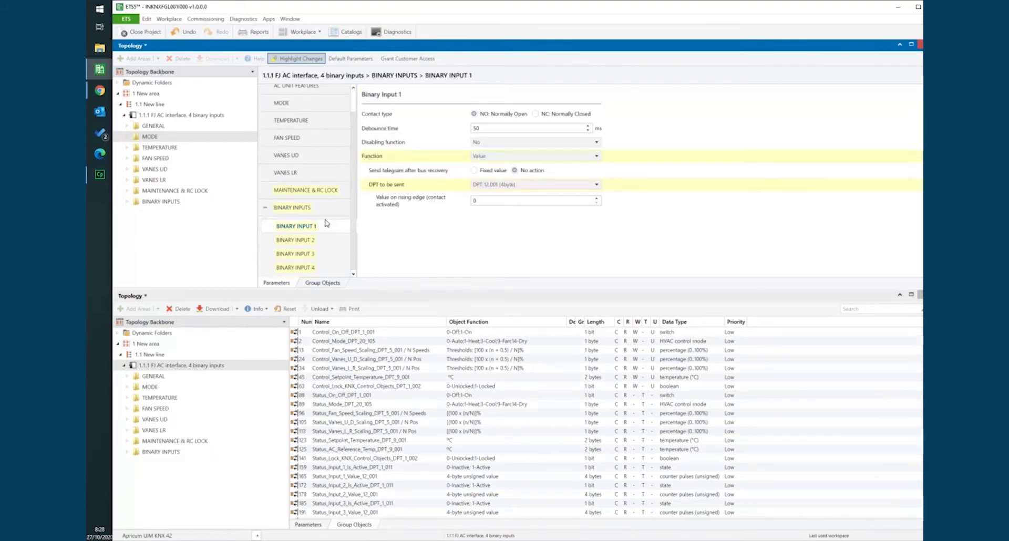
# Try the Switching function for Binary Input 1, restore Value and select the 1-byte DPT 5.010 as its datapoint type
pyautogui.click(496, 157)
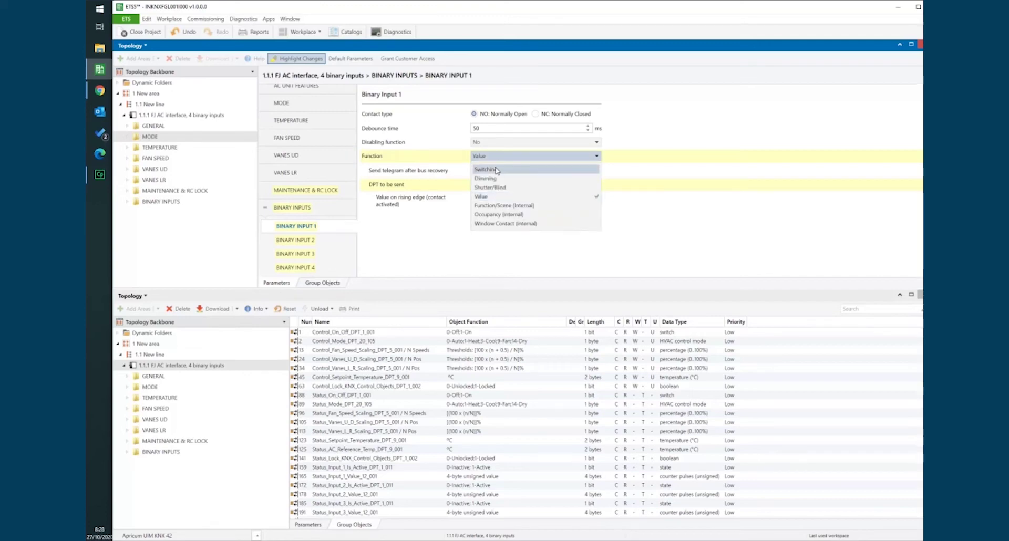
pyautogui.click(496, 170)
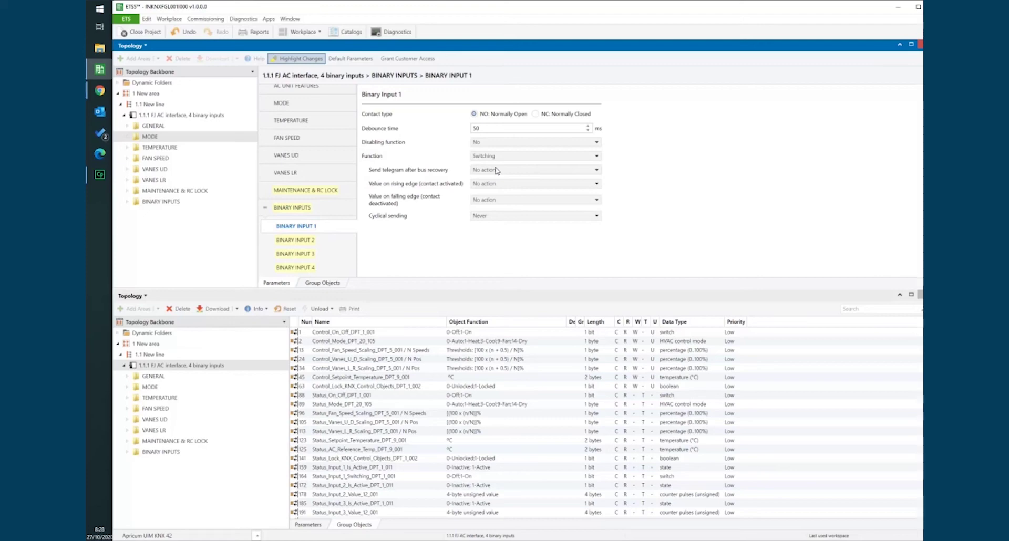
pyautogui.click(502, 156)
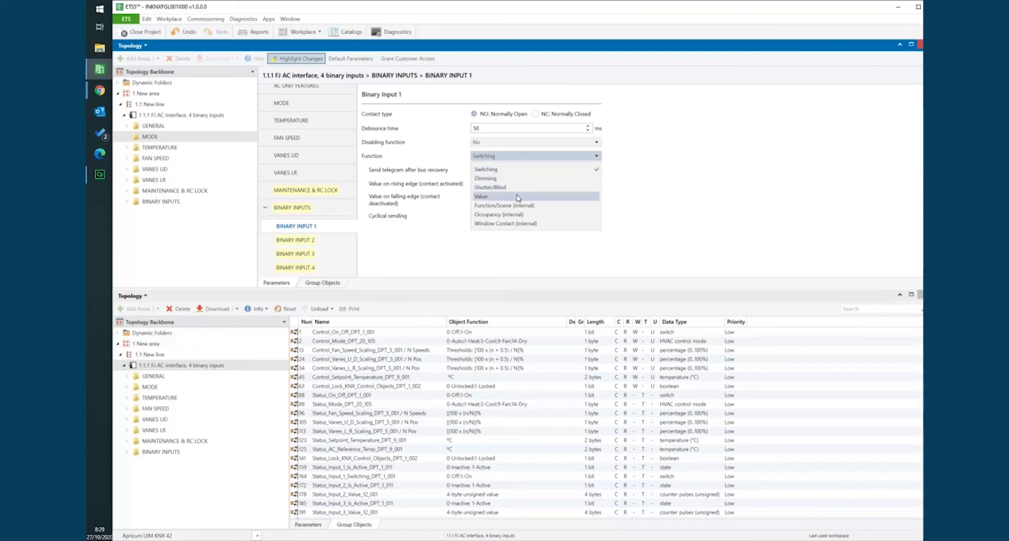
pyautogui.click(518, 197)
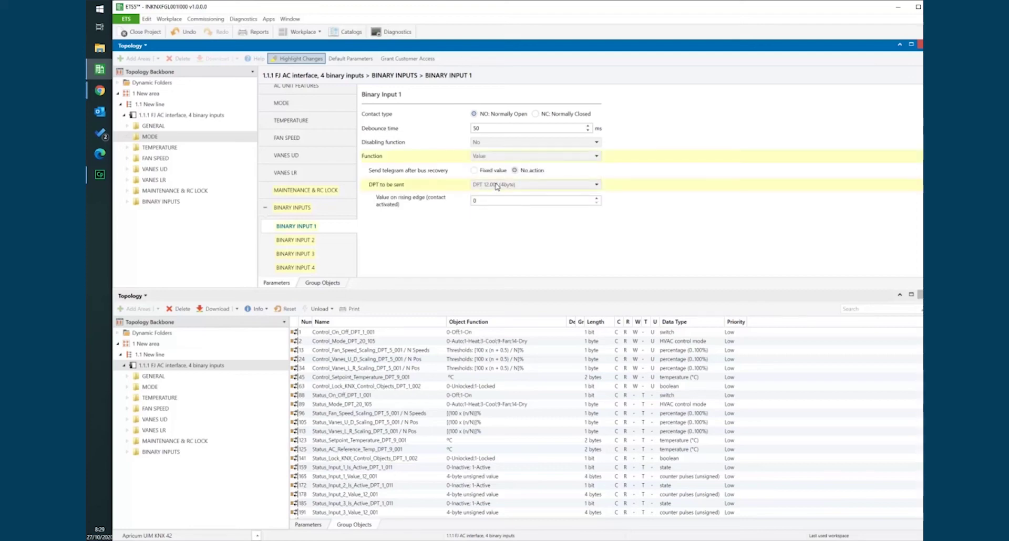
pyautogui.click(494, 186)
pyautogui.click(494, 193)
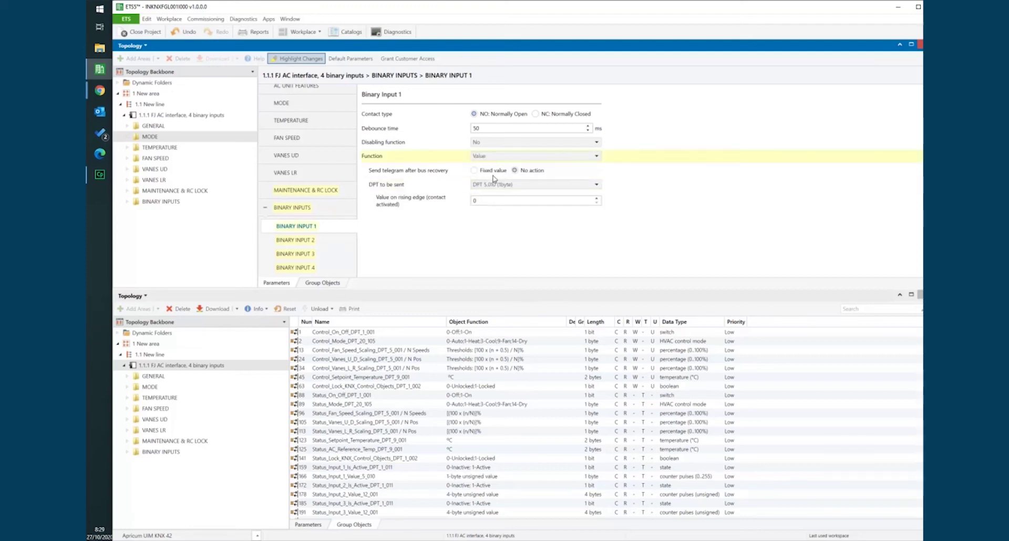
# Set Binary Input 1's function to Function/Scene (Internal) and inspect the group objects in its BINARY INPUT 1 folder
pyautogui.click(493, 157)
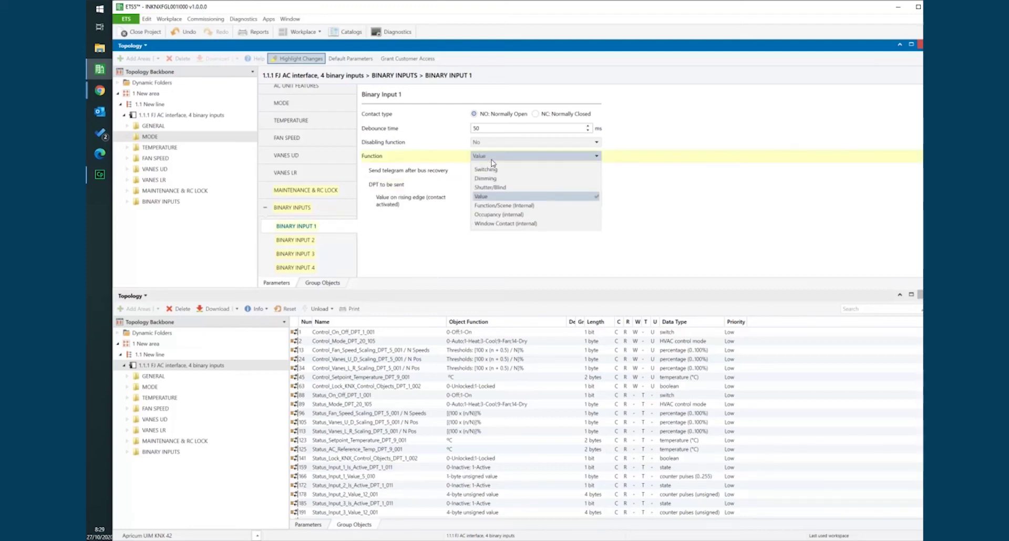
pyautogui.click(520, 208)
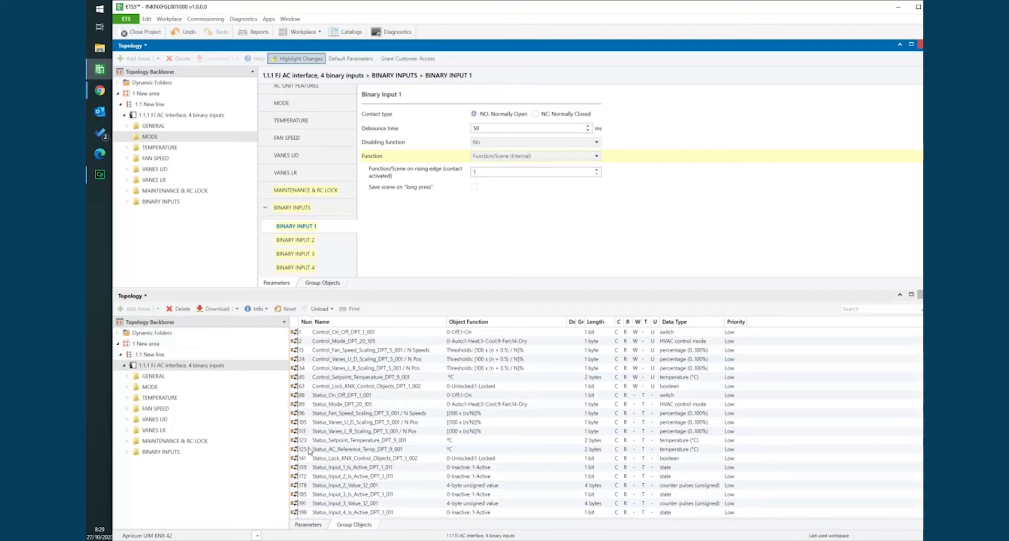
pyautogui.click(378, 467)
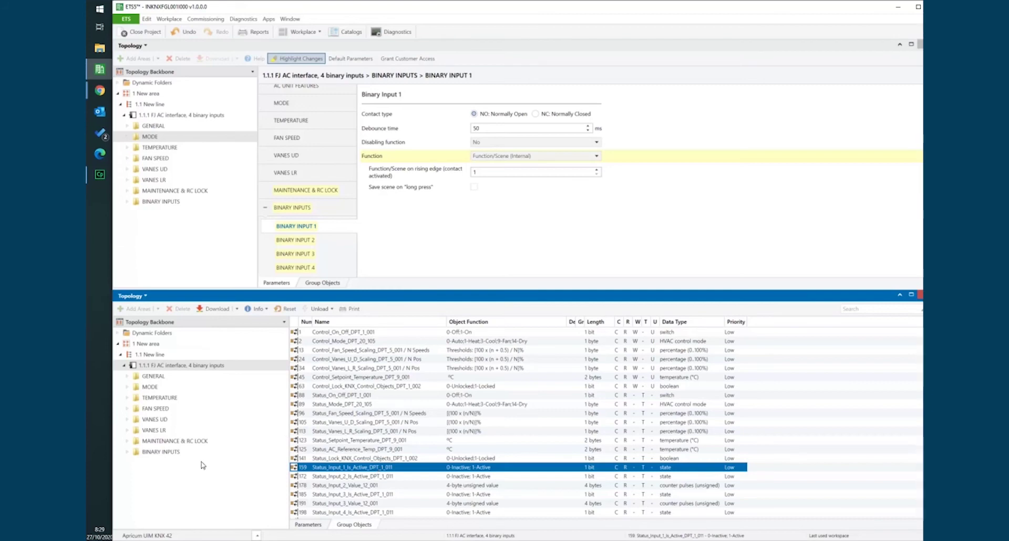
pyautogui.click(127, 452)
pyautogui.click(131, 462)
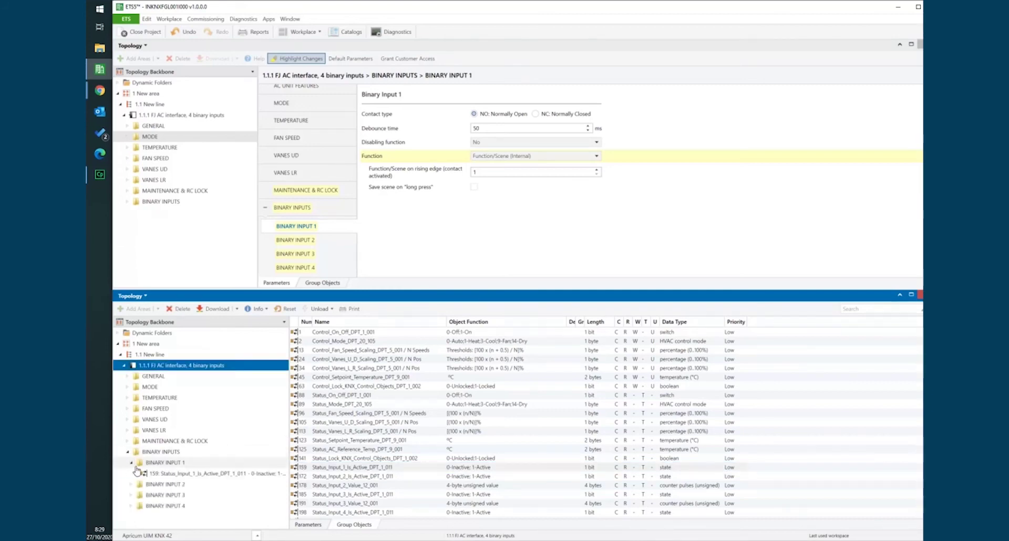
pyautogui.click(152, 473)
pyautogui.click(163, 462)
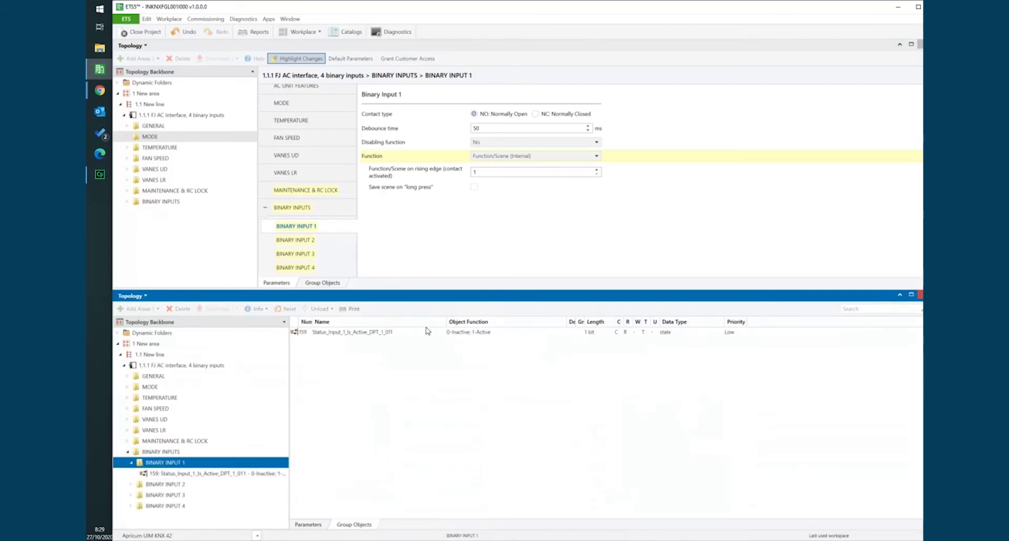
pyautogui.click(397, 333)
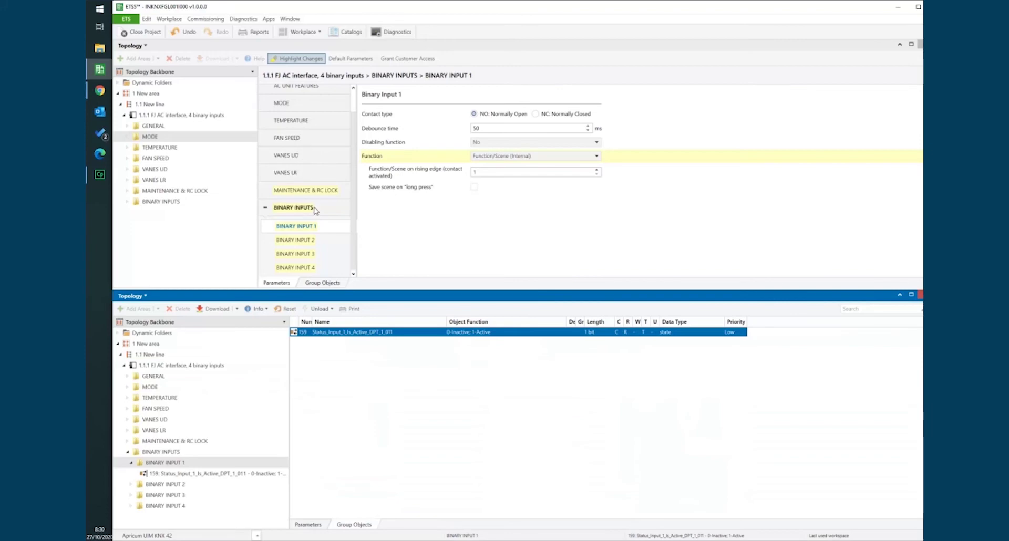
# Disable Binary Inputs in the GENERAL parameters
pyautogui.click(352, 105)
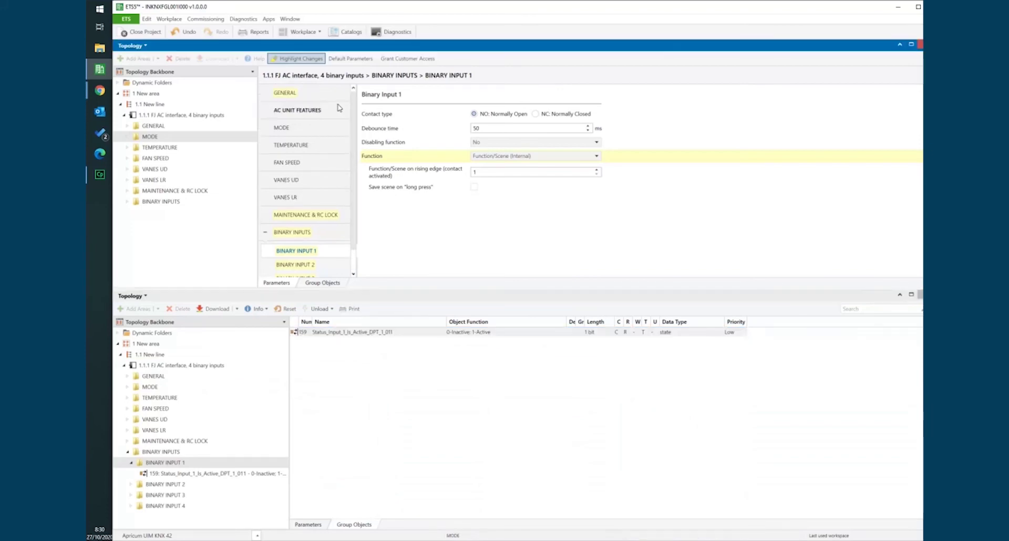
pyautogui.click(315, 93)
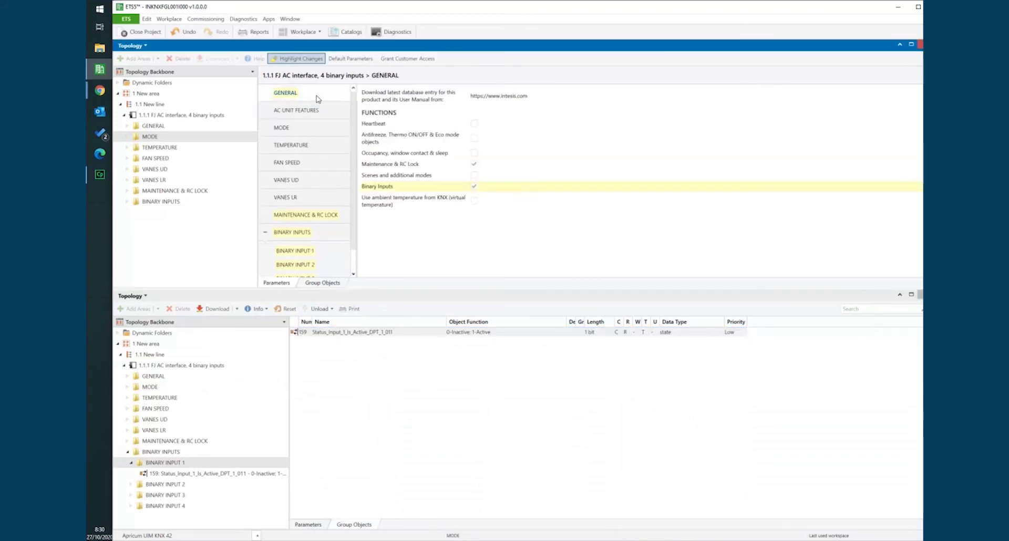
pyautogui.click(475, 187)
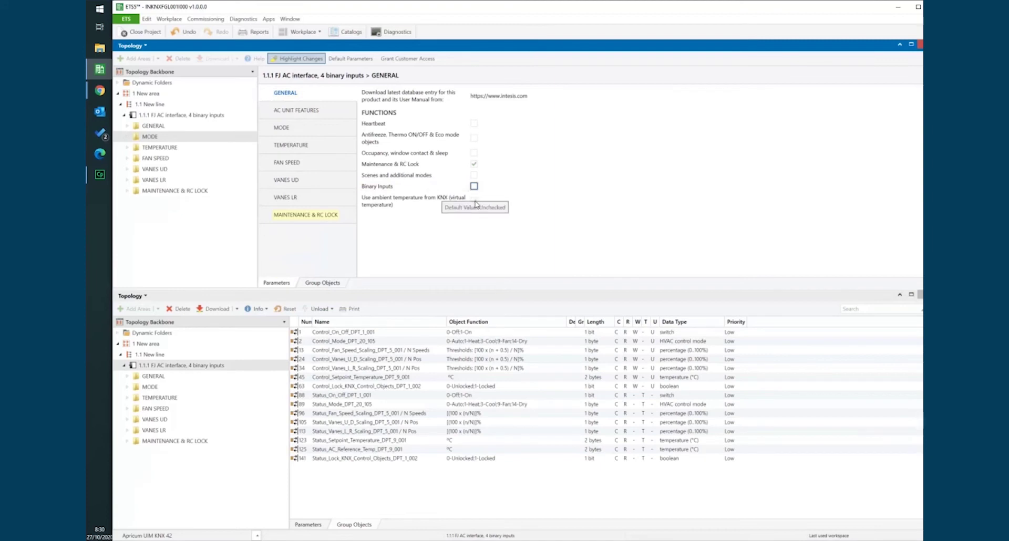
pyautogui.click(474, 175)
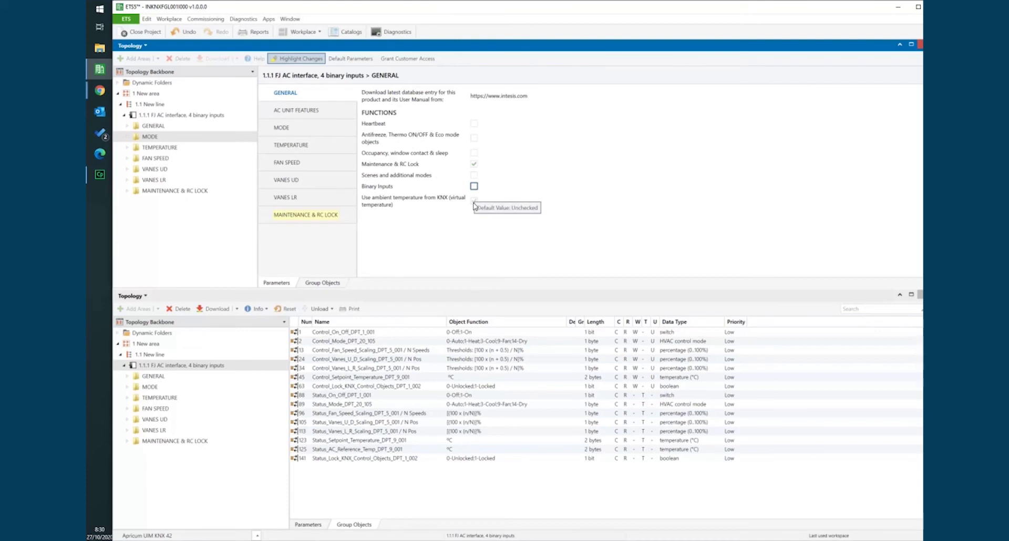
# Enable the use of ambient temperature from KNX (virtual temperature) and list the TEMPERATURE group objects
pyautogui.click(474, 204)
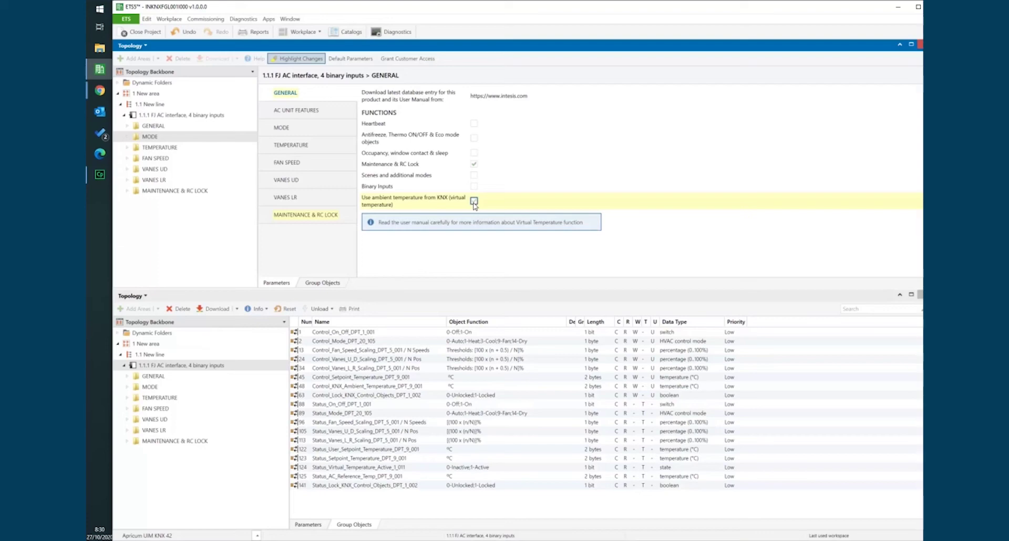
pyautogui.click(474, 200)
pyautogui.click(127, 398)
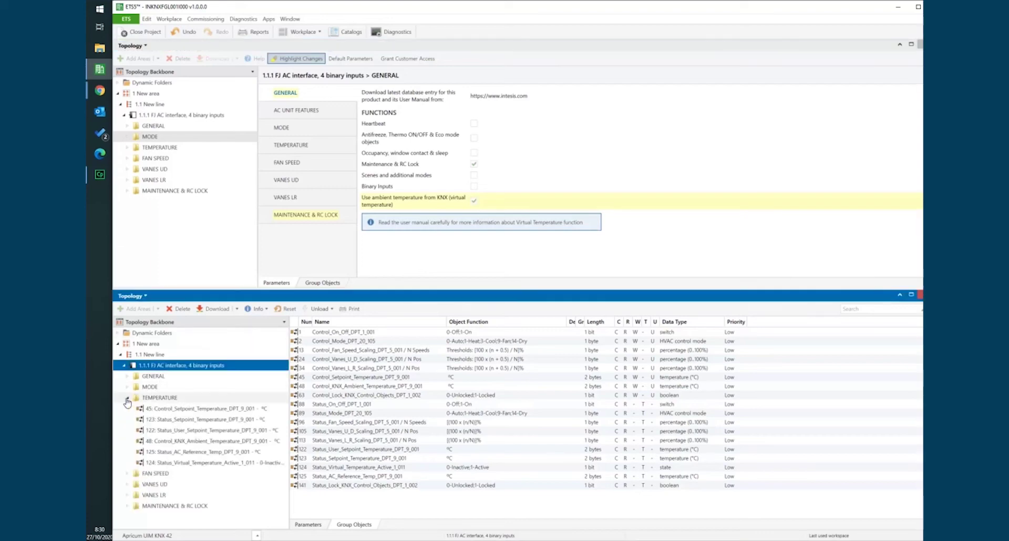
pyautogui.click(152, 400)
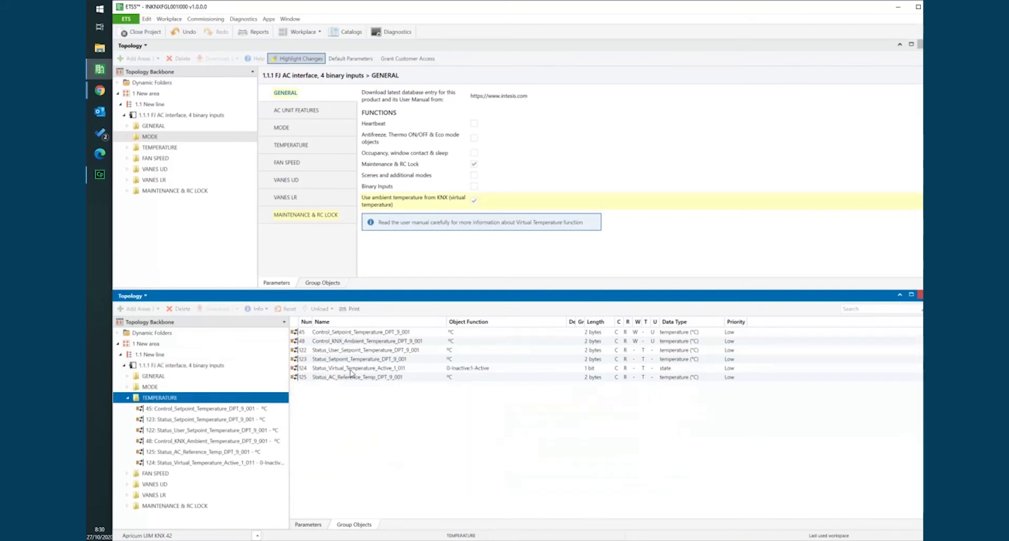
# Disable the virtual temperature function and examine the setpoint control, setpoint status and AC reference temperature group objects
pyautogui.click(475, 202)
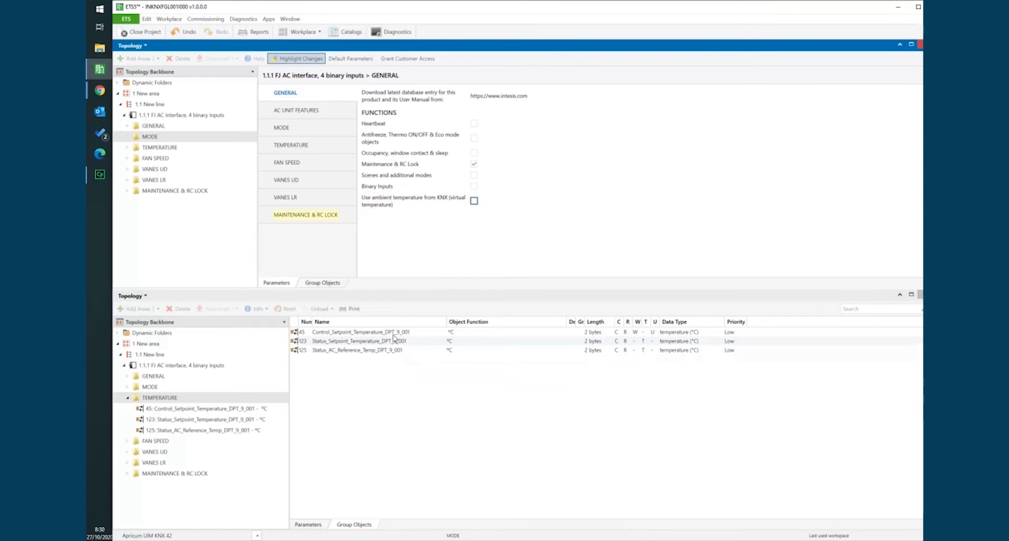
pyautogui.click(363, 334)
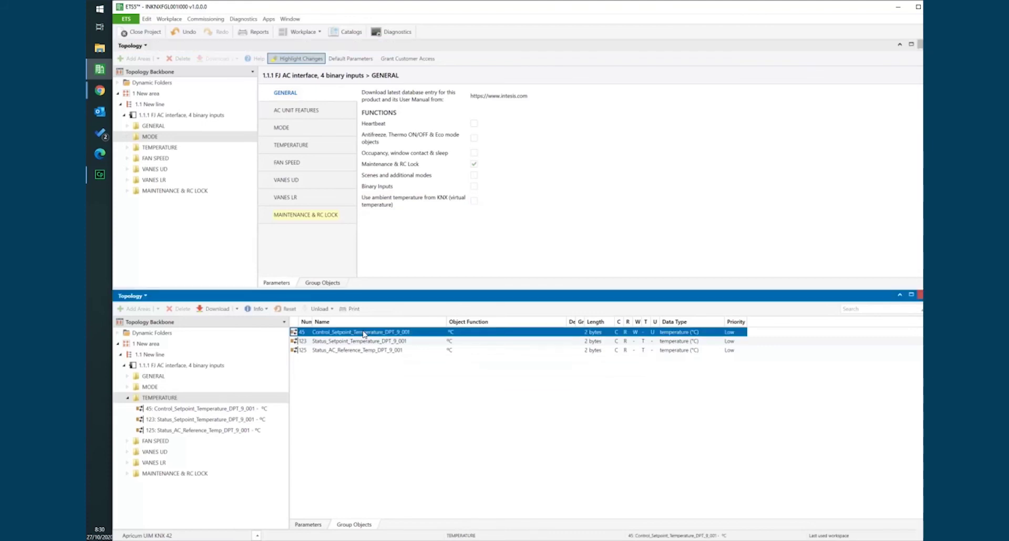
pyautogui.keyDown('shift'); pyautogui.click(362, 345); pyautogui.keyUp('shift')
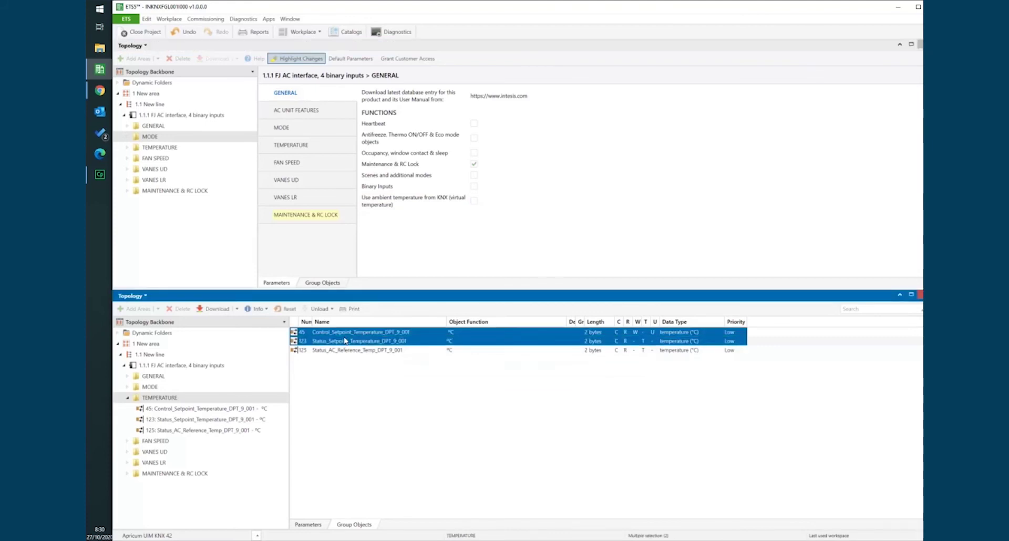
pyautogui.click(426, 345)
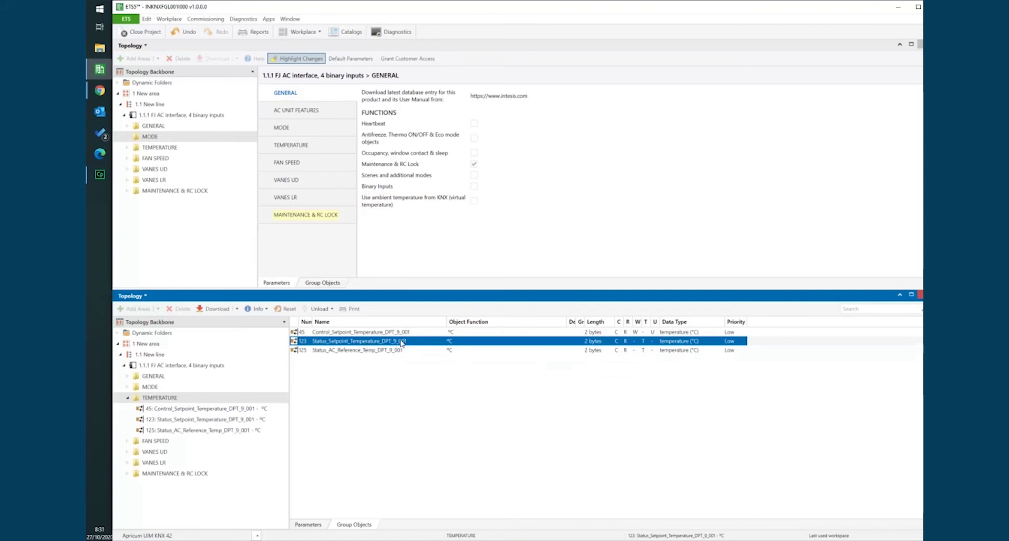
pyautogui.click(356, 351)
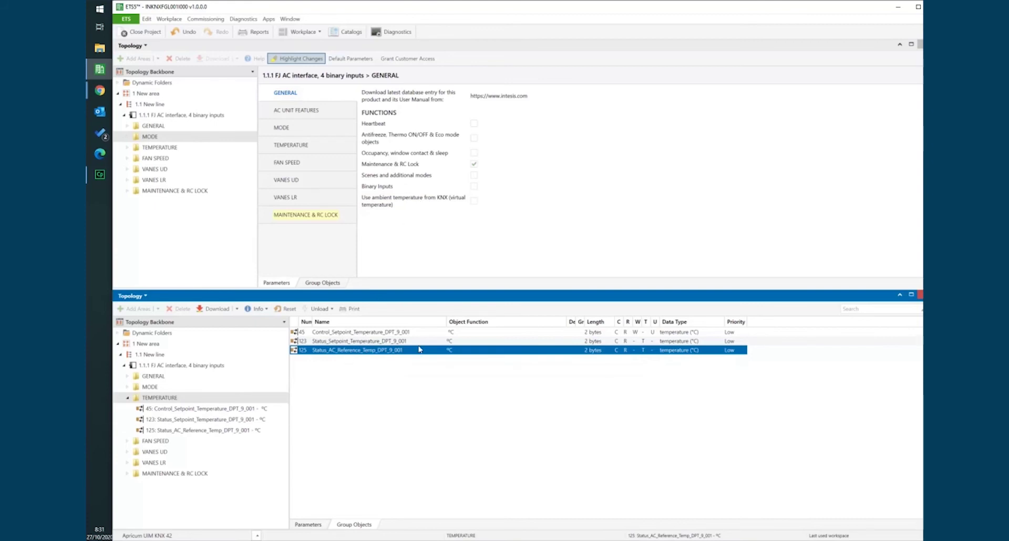
# Enable the virtual temperature function again and examine the AC reference, virtual temperature status, KNX ambient and user setpoint group objects
pyautogui.click(473, 203)
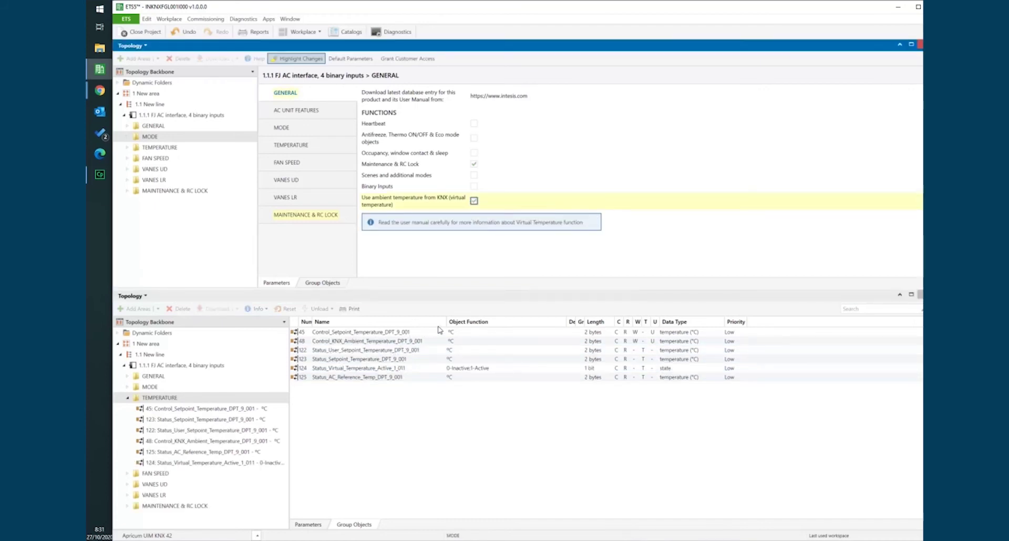
pyautogui.moveTo(443, 325); pyautogui.dragTo(438, 326)
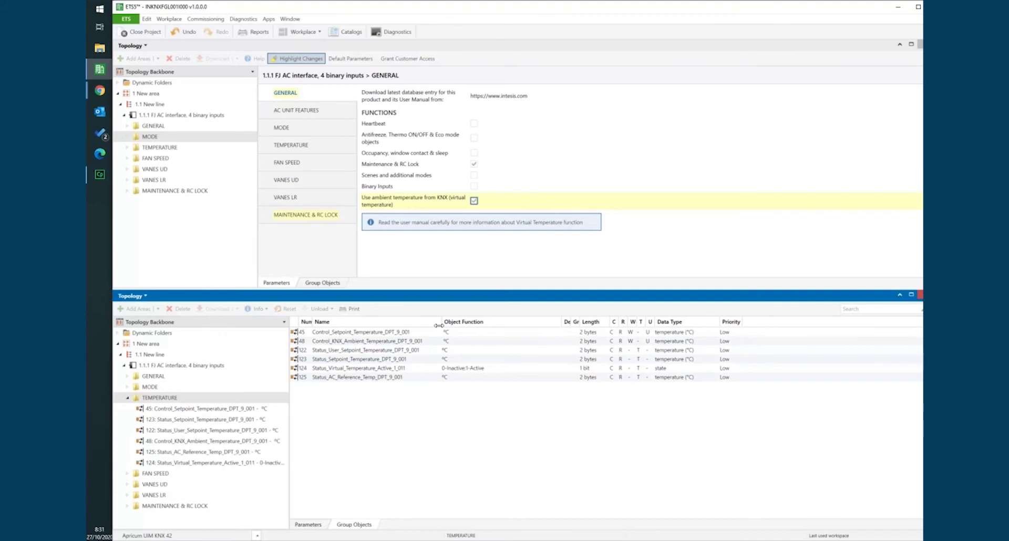
pyautogui.click(397, 378)
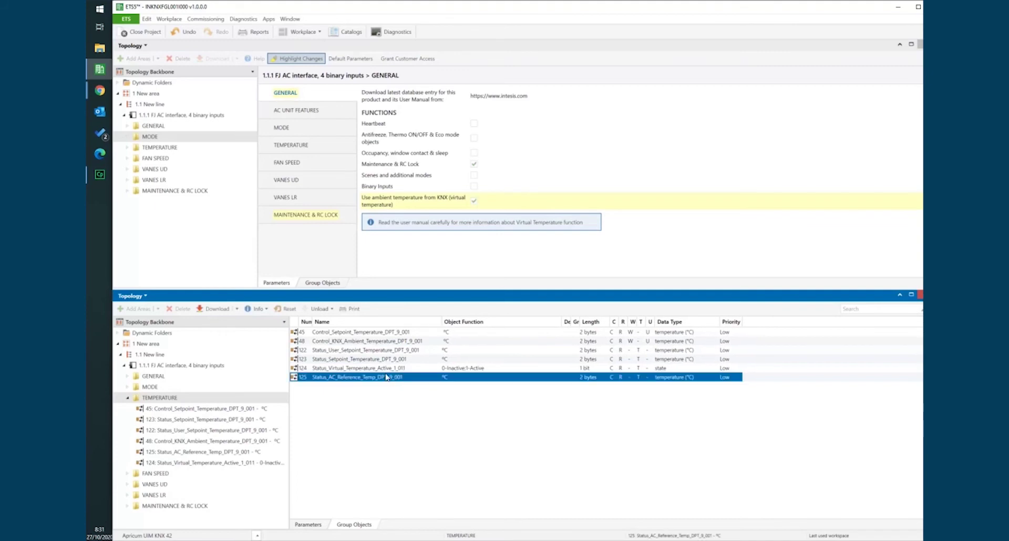
pyautogui.click(360, 370)
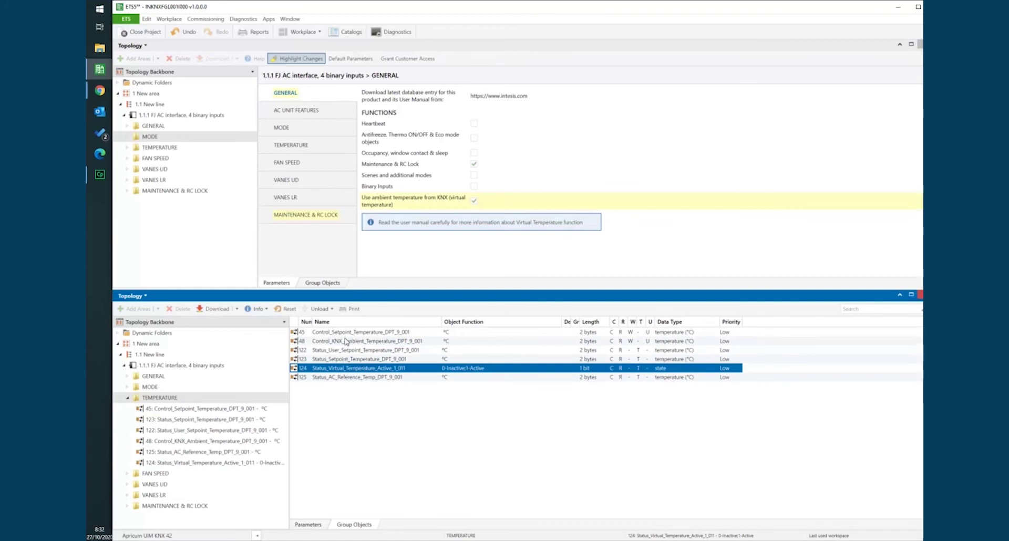
pyautogui.keyDown('ctrl'); pyautogui.click(346, 342); pyautogui.keyUp('ctrl')
pyautogui.keyDown('ctrl'); pyautogui.click(357, 351); pyautogui.keyUp('ctrl')
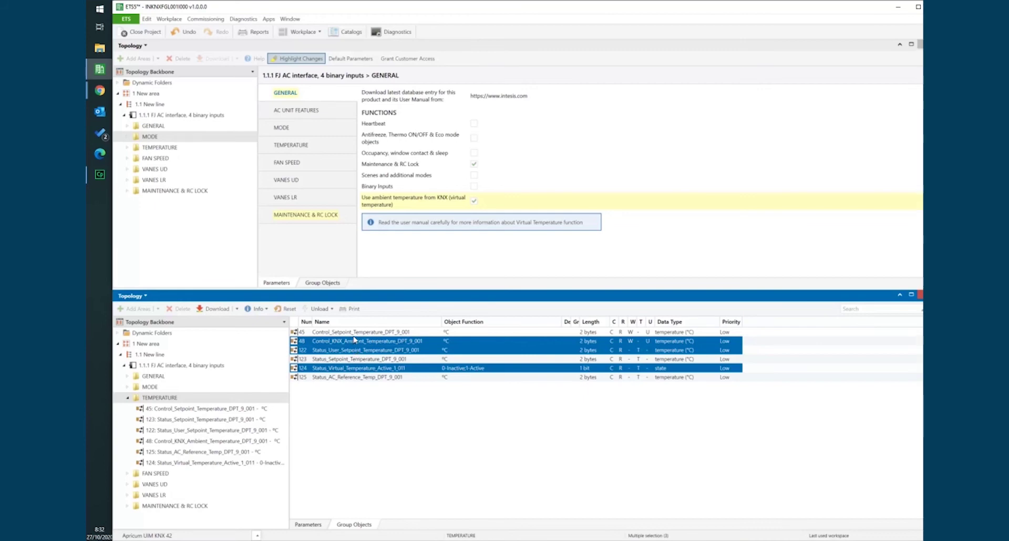
# Examine the setpoint temperature control and status group objects together, followed by the KNX ambient temperature control object
pyautogui.click(355, 336)
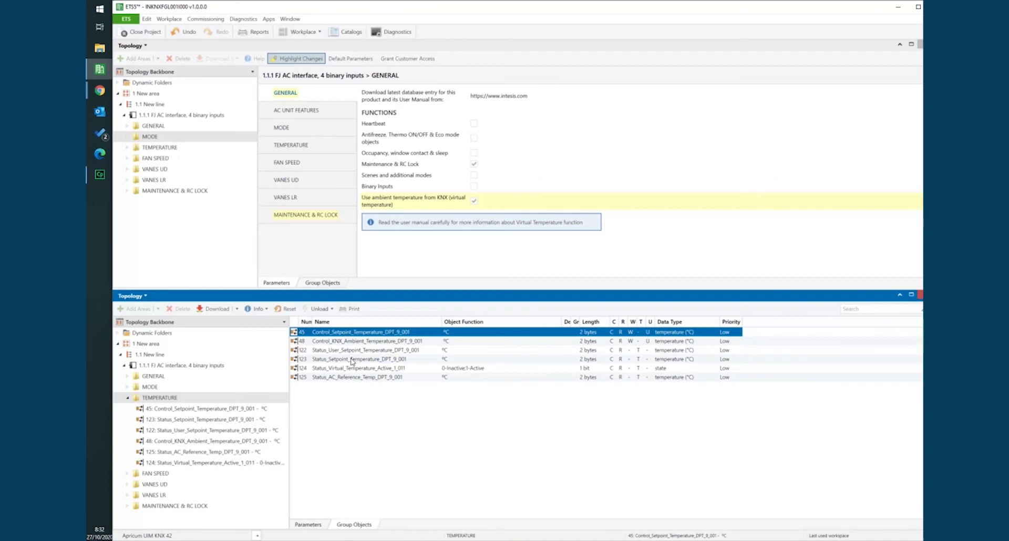
pyautogui.keyDown('ctrl'); pyautogui.click(351, 362); pyautogui.keyUp('ctrl')
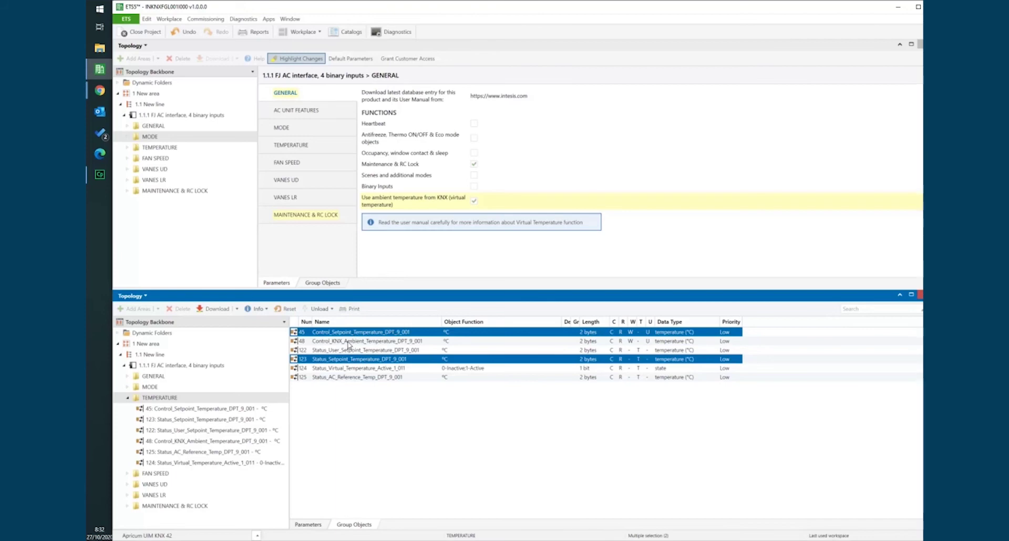
pyautogui.click(349, 342)
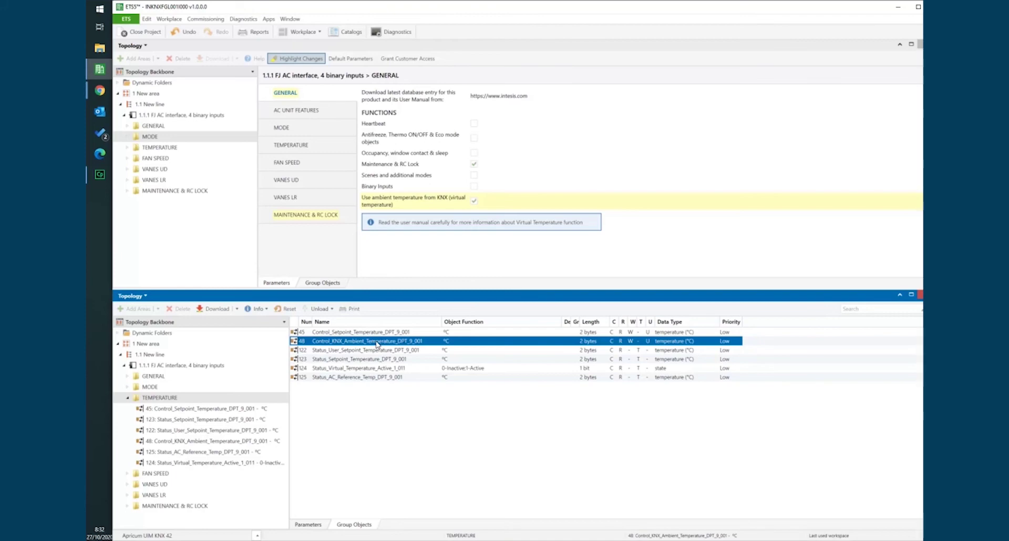
# Examine the user setpoint status object alongside the setpoint control object, followed by the virtual temperature active status object
pyautogui.click(339, 351)
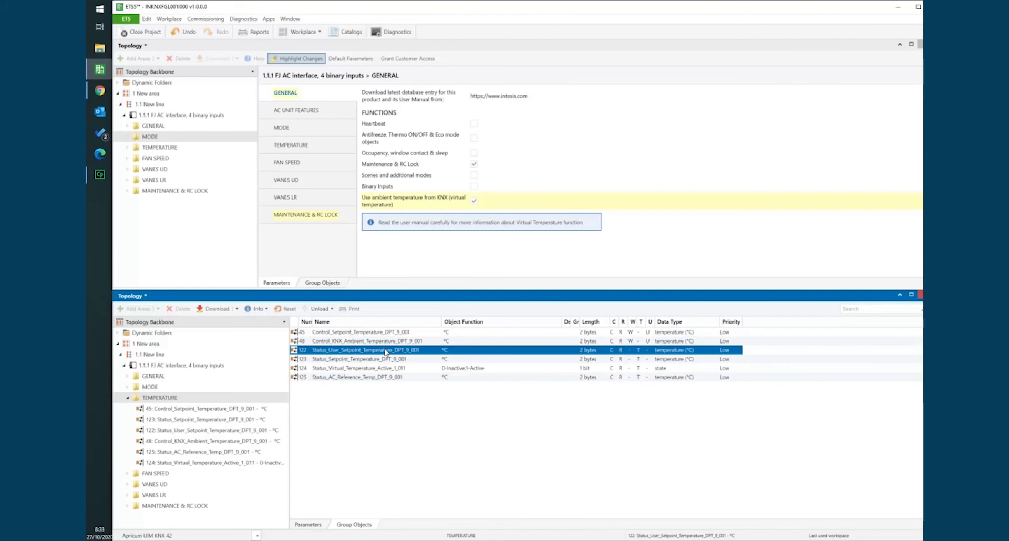
pyautogui.keyDown('ctrl'); pyautogui.click(349, 333); pyautogui.keyUp('ctrl')
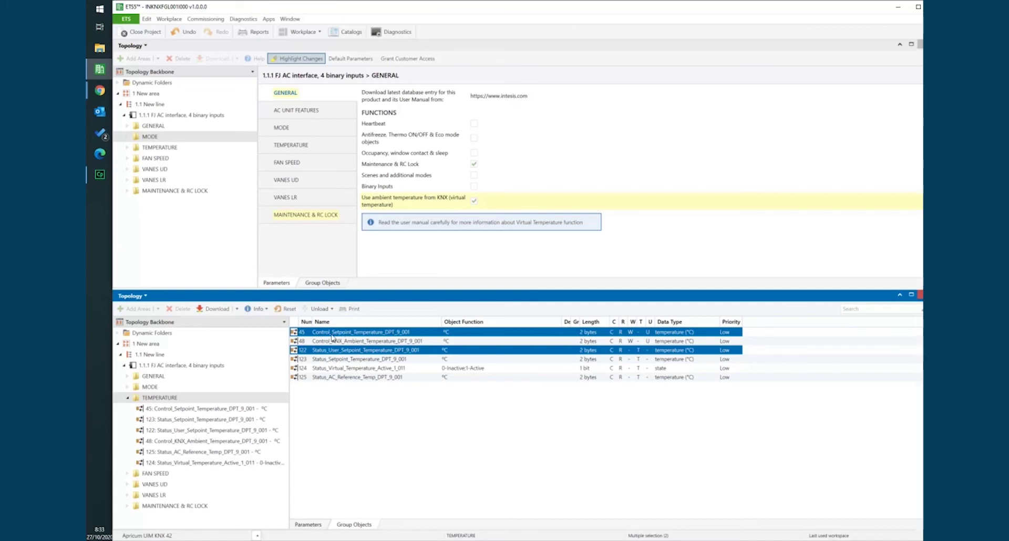
pyautogui.click(342, 370)
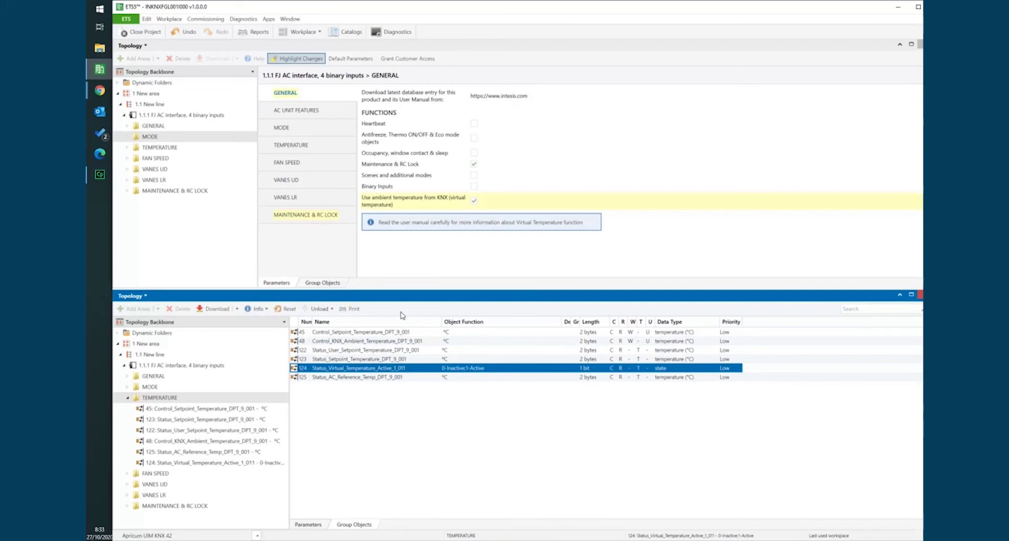
# Examine the KNX ambient temperature control object, followed by the AC reference temperature and setpoint status objects together
pyautogui.click(374, 342)
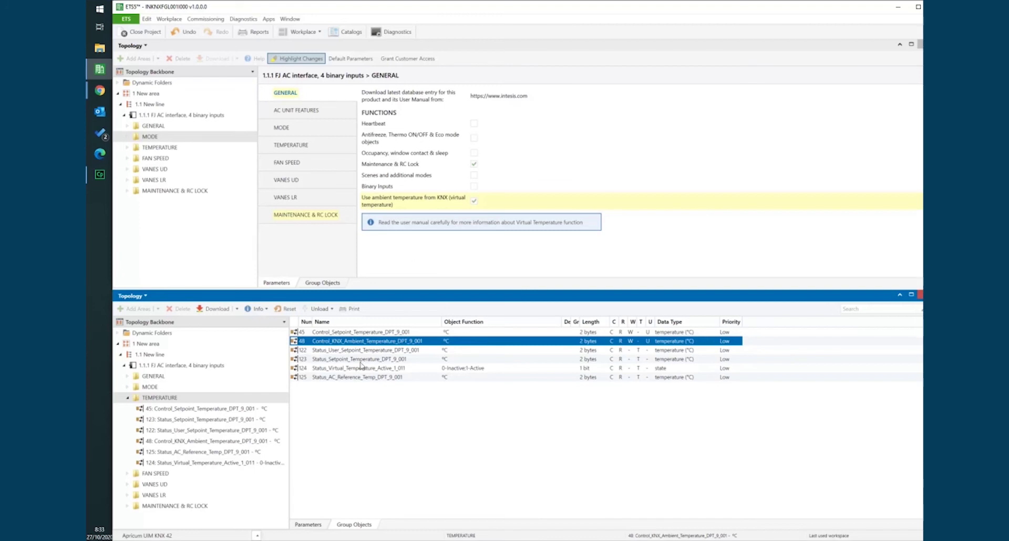
pyautogui.click(347, 378)
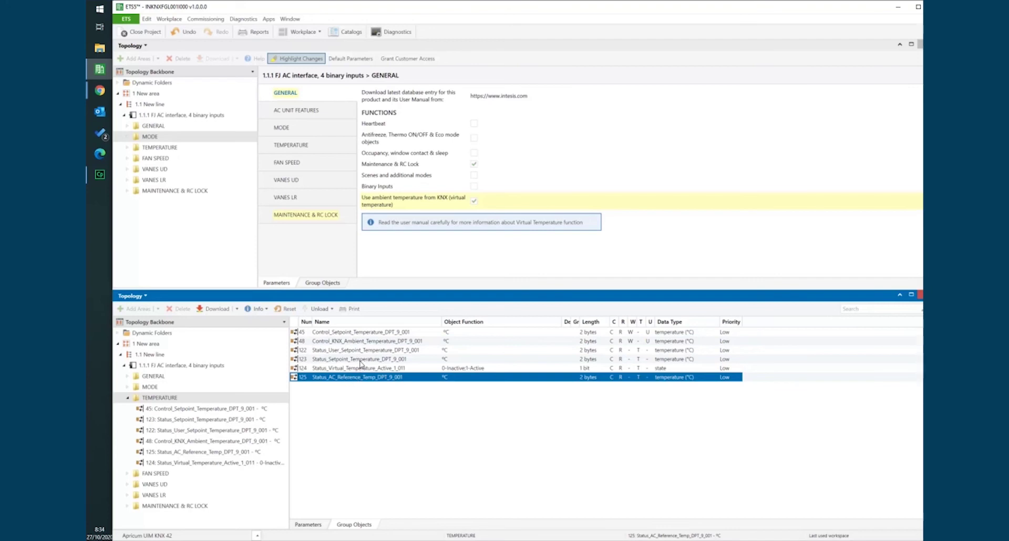
pyautogui.keyDown('ctrl'); pyautogui.click(360, 361); pyautogui.keyUp('ctrl')
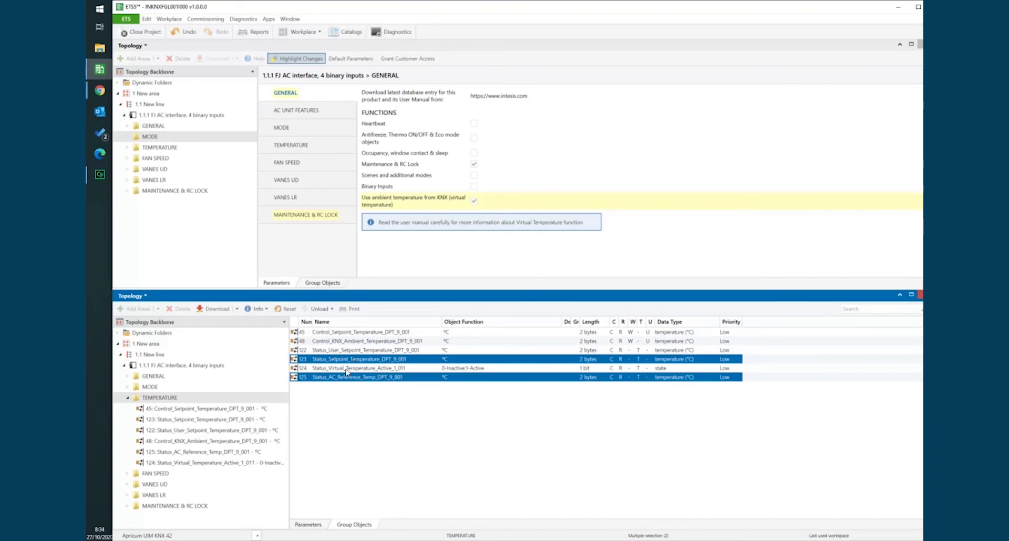
# Compare the setpoint and KNX ambient temperature control objects with the AC reference temperature status object
pyautogui.click(347, 341)
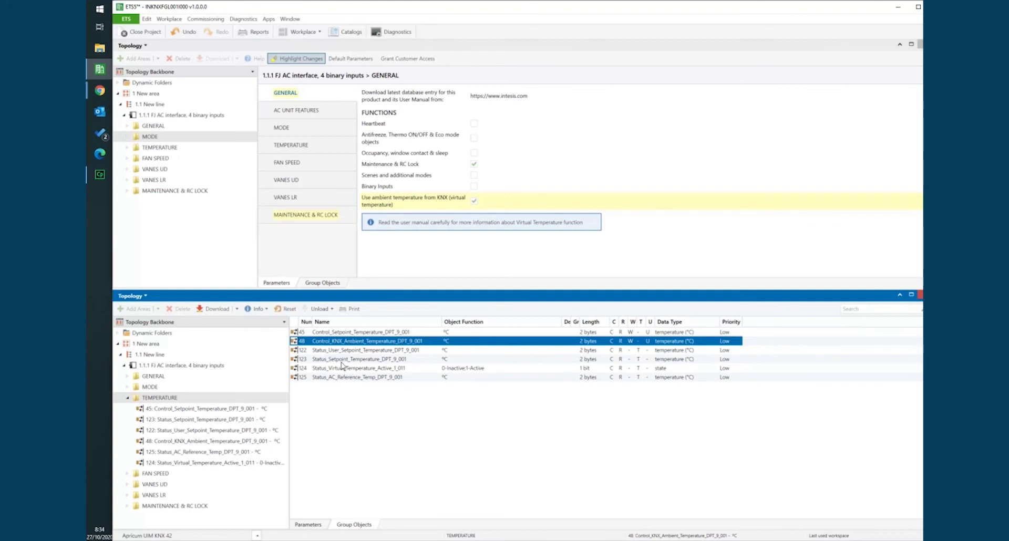
pyautogui.keyDown('ctrl'); pyautogui.click(346, 334); pyautogui.keyUp('ctrl')
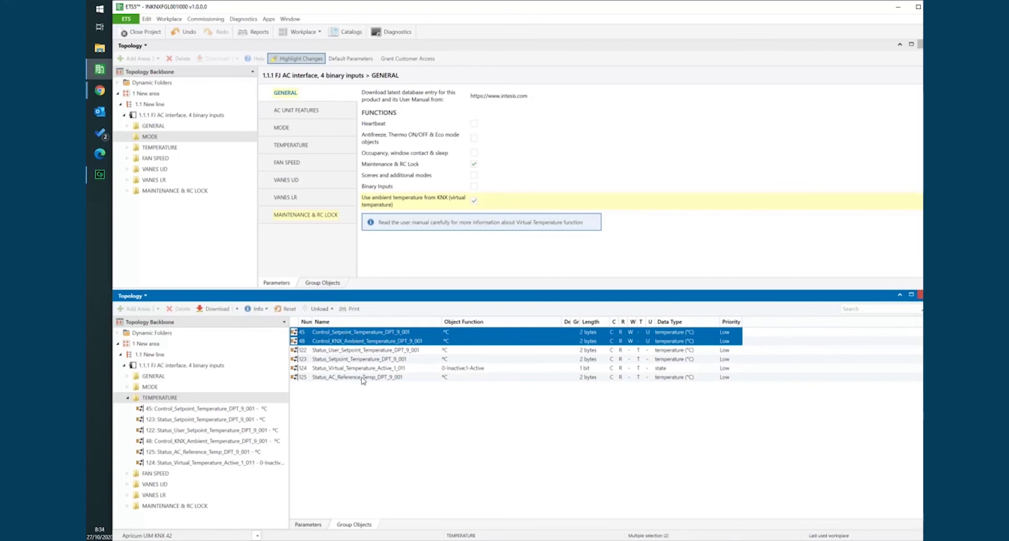
pyautogui.click(338, 381)
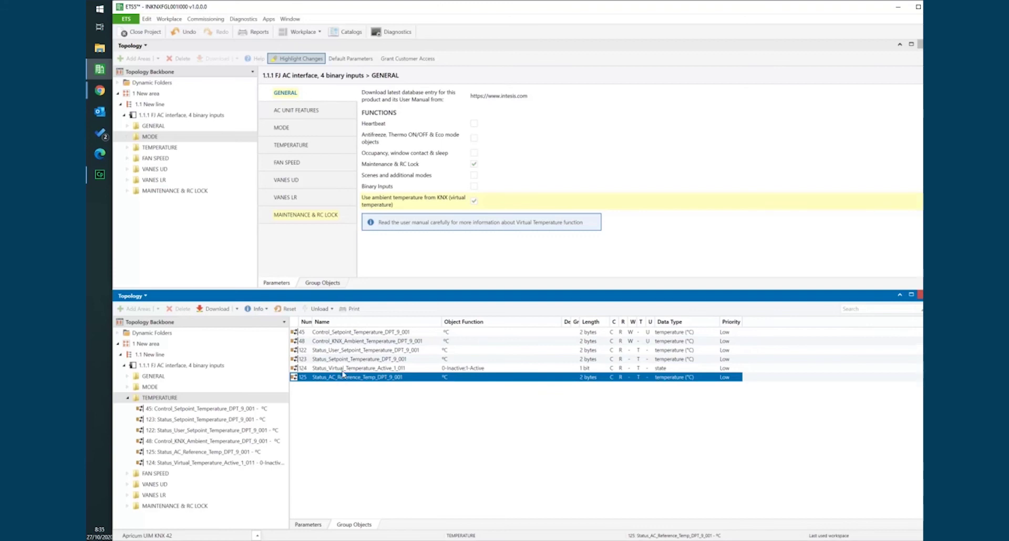
pyautogui.click(347, 333)
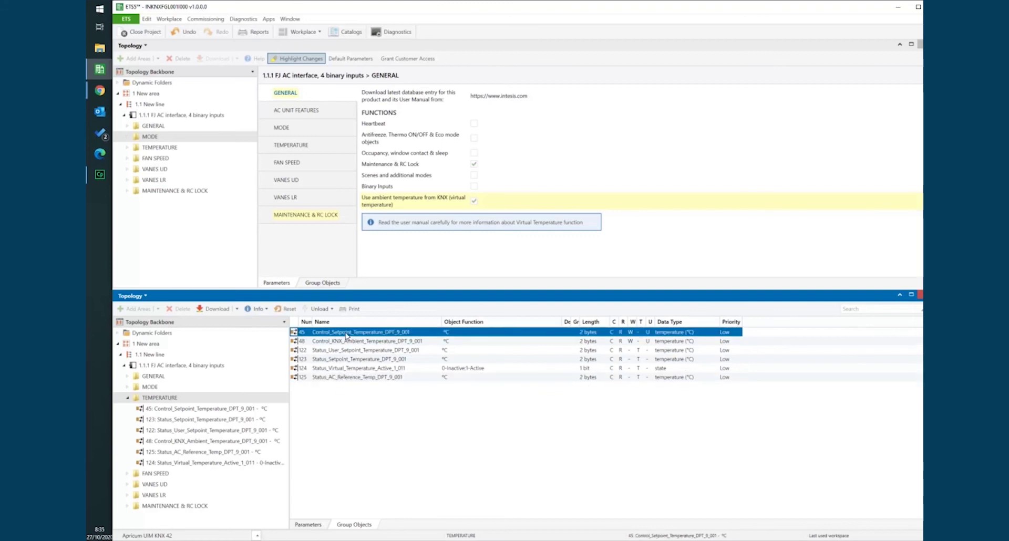
pyautogui.keyDown('ctrl'); pyautogui.click(344, 343); pyautogui.keyUp('ctrl')
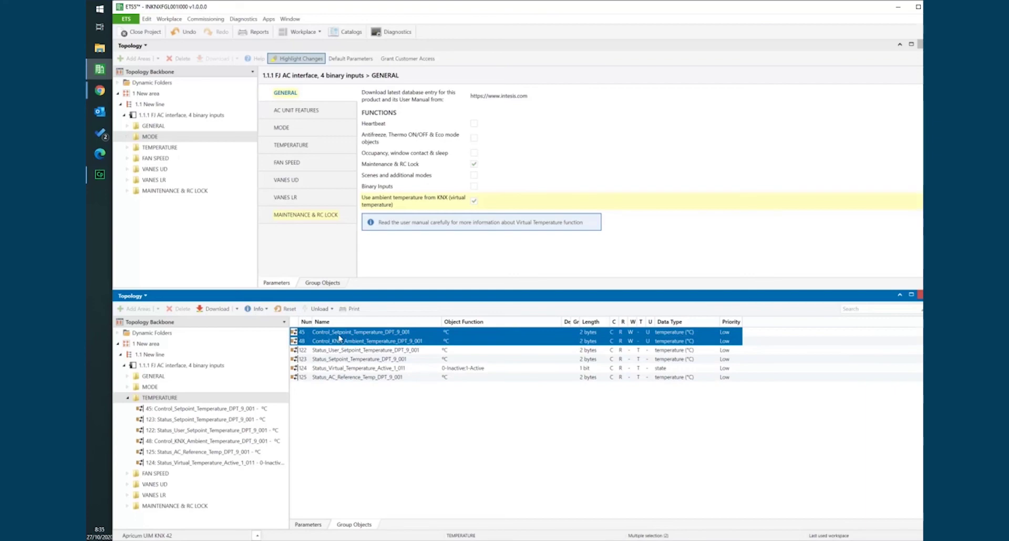
pyautogui.click(339, 378)
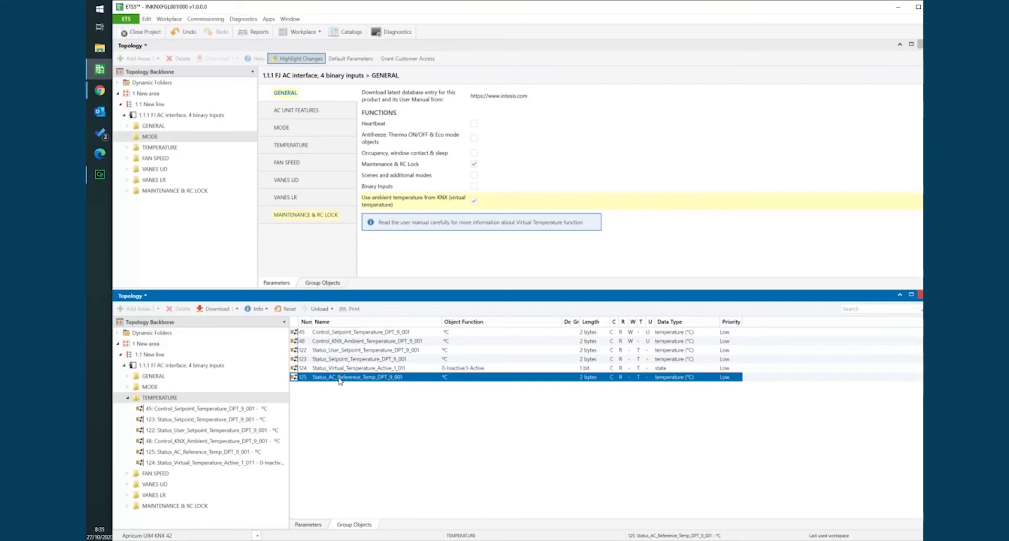
# Review the setpoint and KNX ambient control objects against the AC reference temperature and setpoint status objects
pyautogui.click(361, 334)
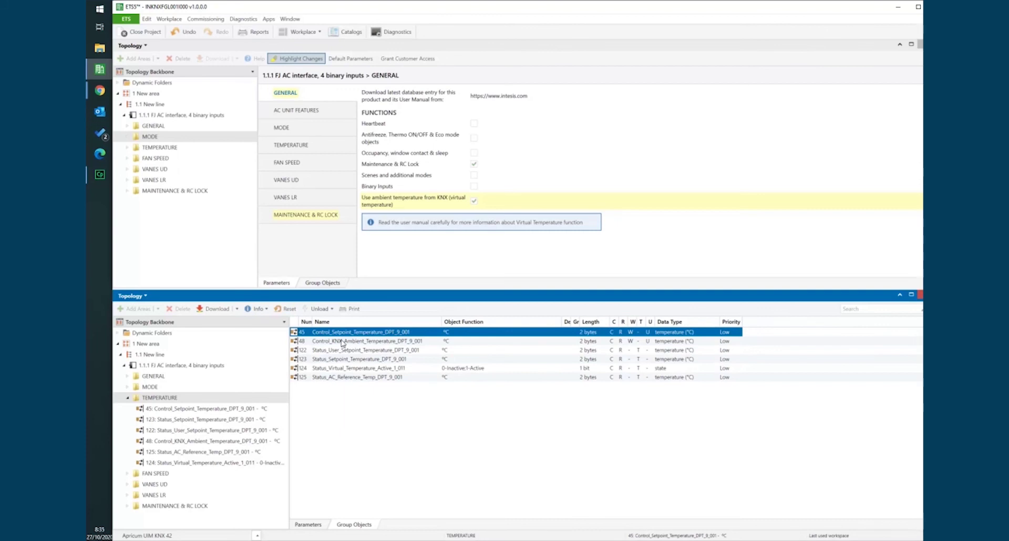
pyautogui.keyDown('ctrl'); pyautogui.click(342, 341); pyautogui.keyUp('ctrl')
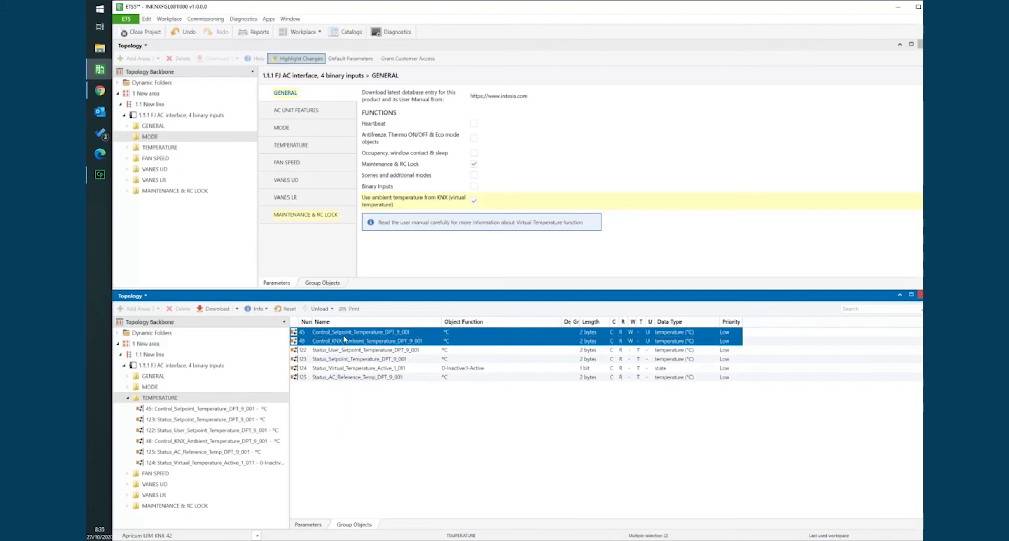
pyautogui.click(332, 377)
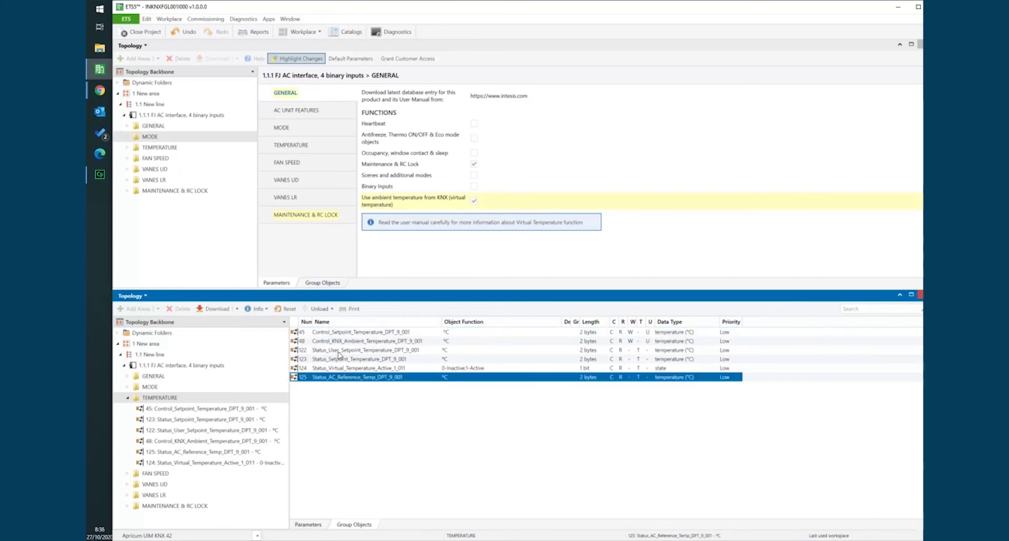
pyautogui.keyDown('ctrl'); pyautogui.click(339, 362); pyautogui.keyUp('ctrl')
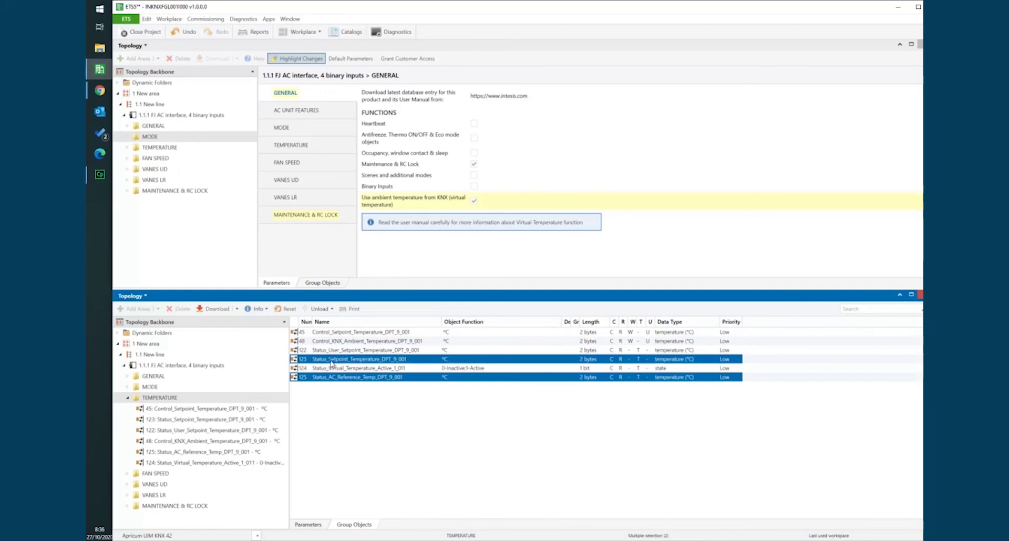
pyautogui.click(374, 361)
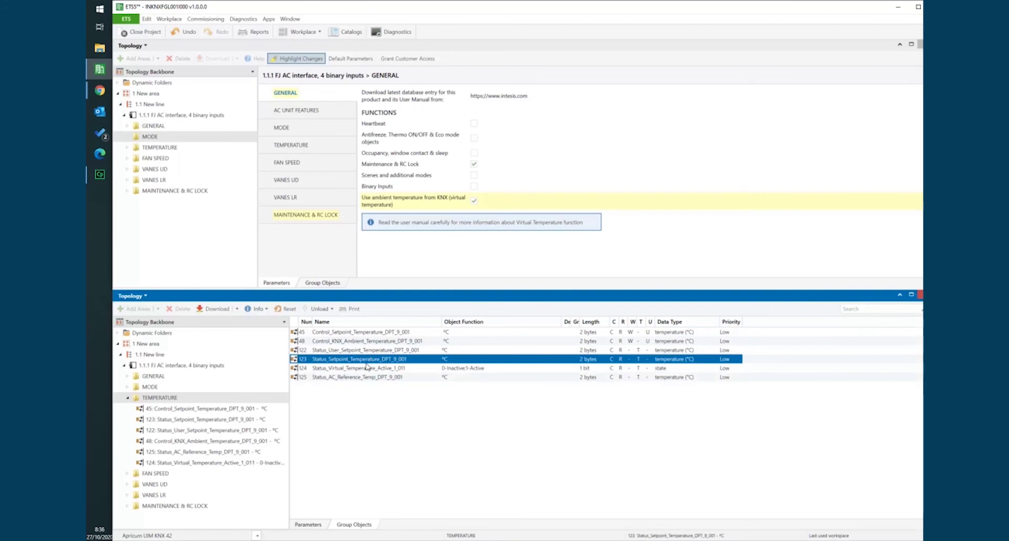
# Compare the user setpoint status object with the setpoint control object and the plain setpoint status object
pyautogui.click(360, 350)
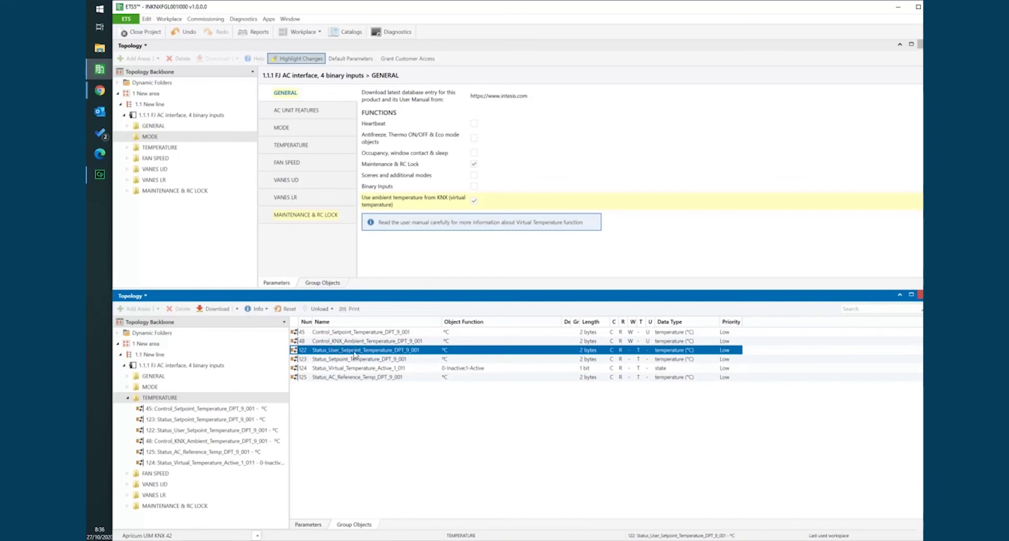
pyautogui.keyDown('ctrl'); pyautogui.click(361, 334); pyautogui.keyUp('ctrl')
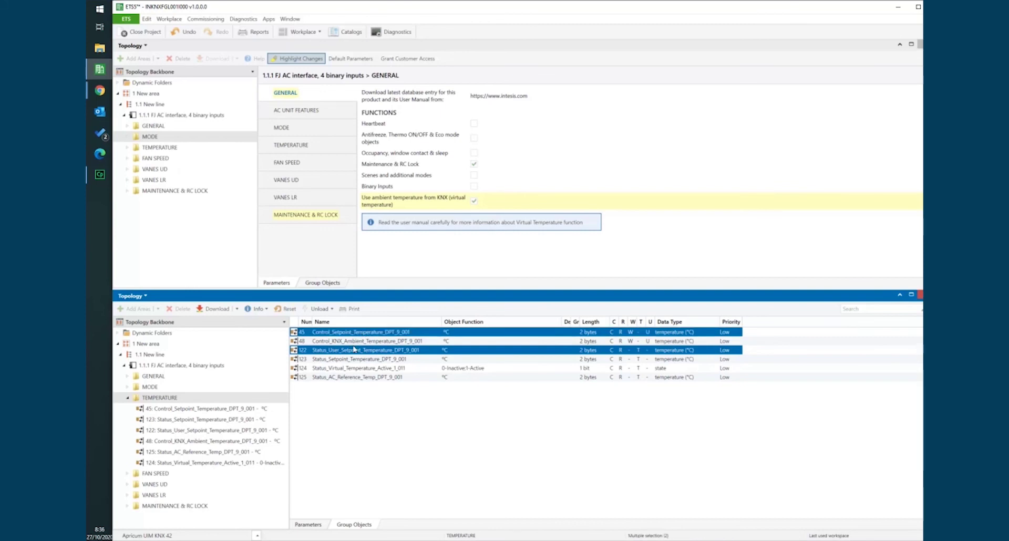
pyautogui.click(350, 350)
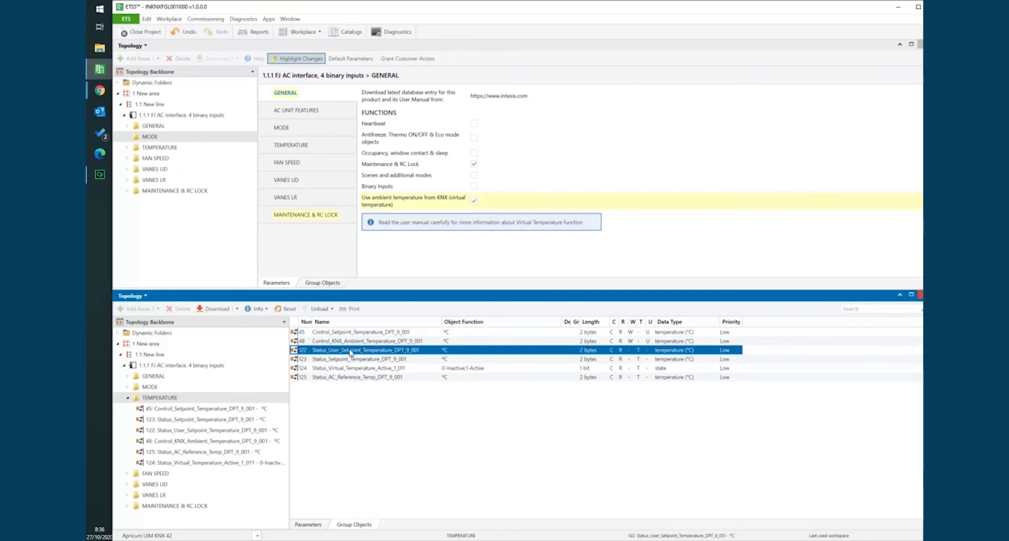
pyautogui.click(351, 359)
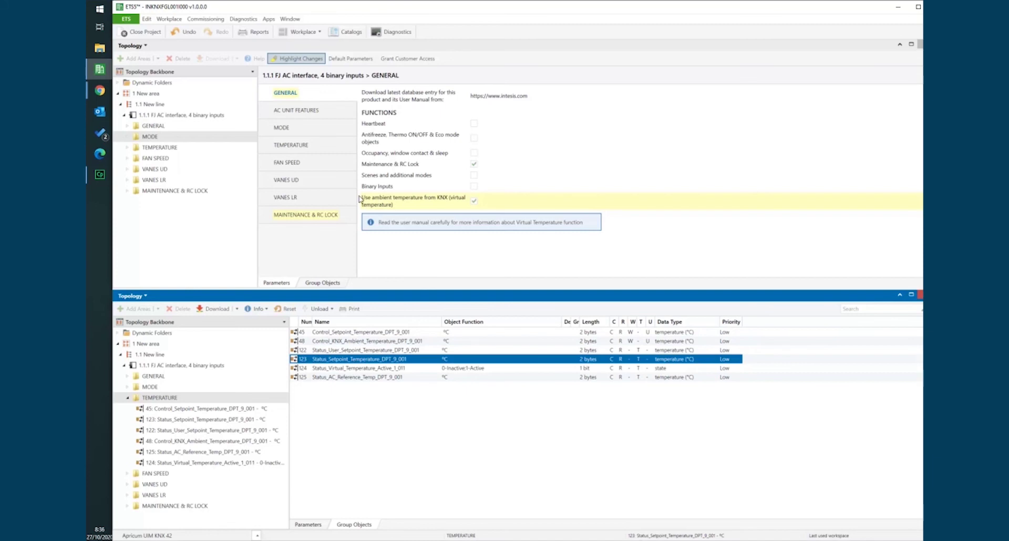
# Disable the use of ambient temperature from KNX and review the fan speed and vane settings in the AC UNIT FEATURES parameters
pyautogui.click(473, 202)
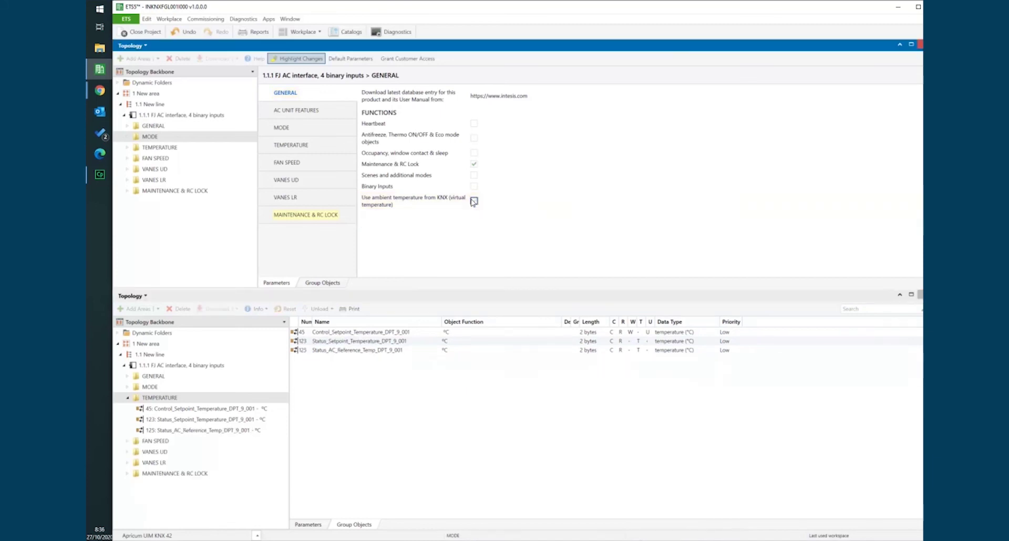
pyautogui.click(324, 115)
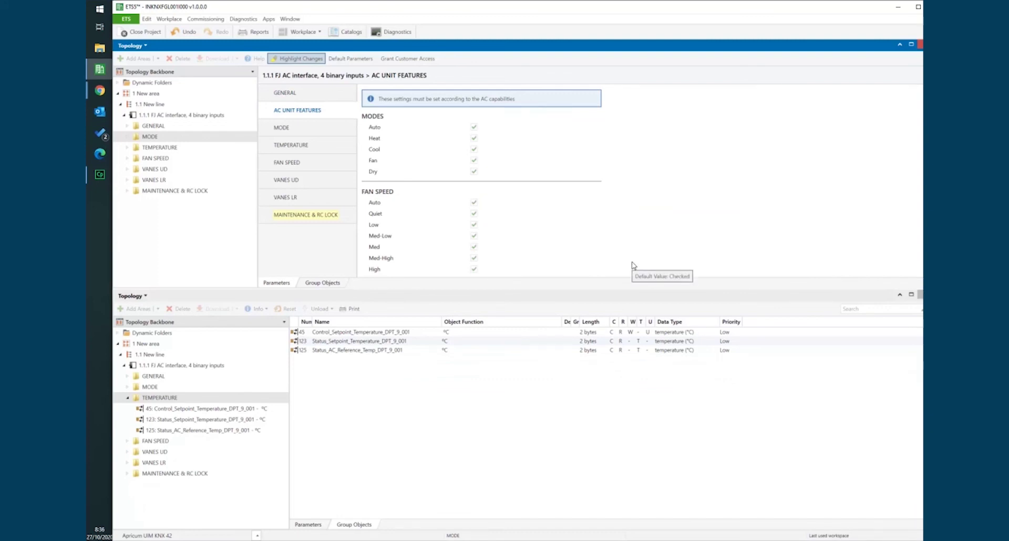
pyautogui.scroll(-1, 897, 154)
pyautogui.scroll(-3, 897, 154)
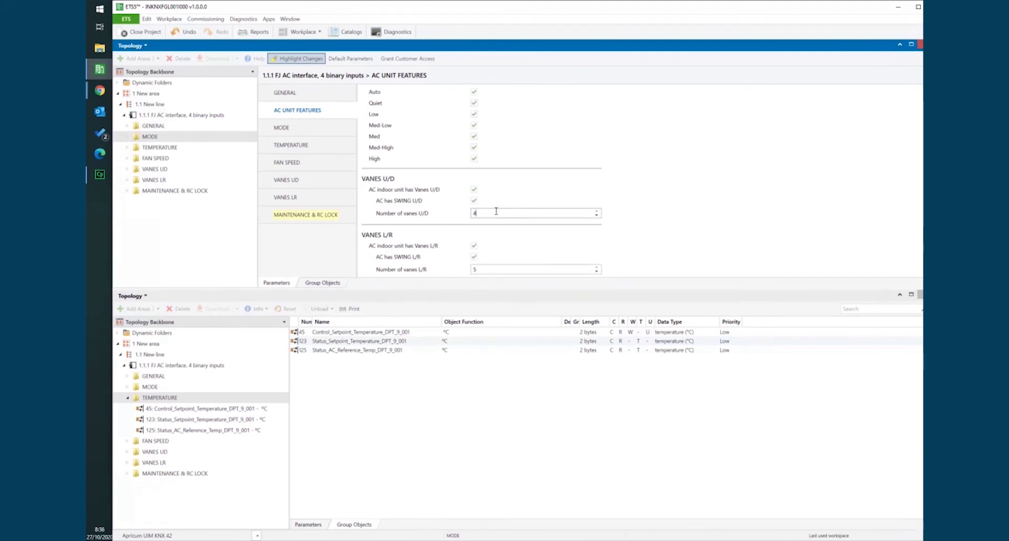
# Try disabling the Med-Low, Med-High and Low fan speeds of the AC unit, and enable all three again
pyautogui.click(474, 125)
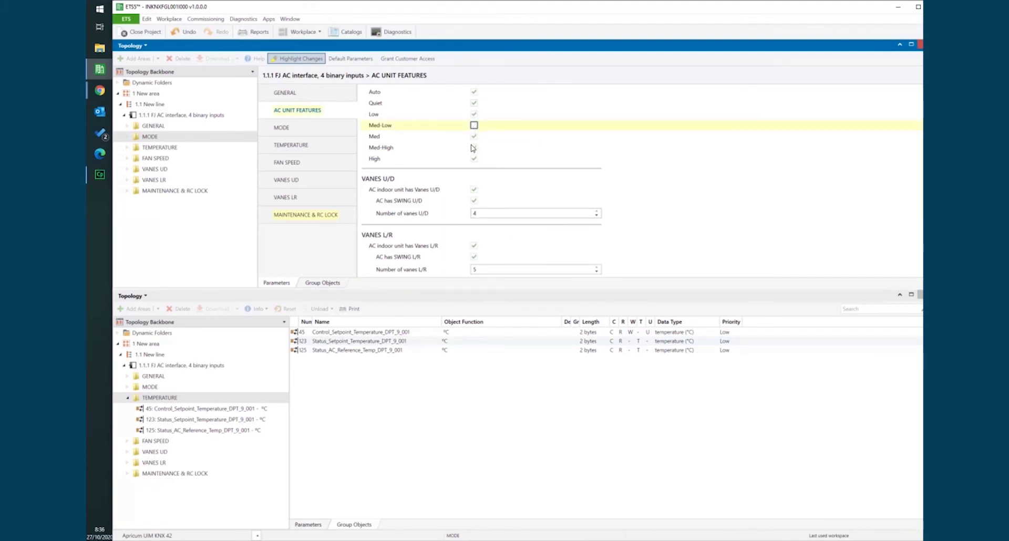
pyautogui.click(474, 148)
pyautogui.click(475, 114)
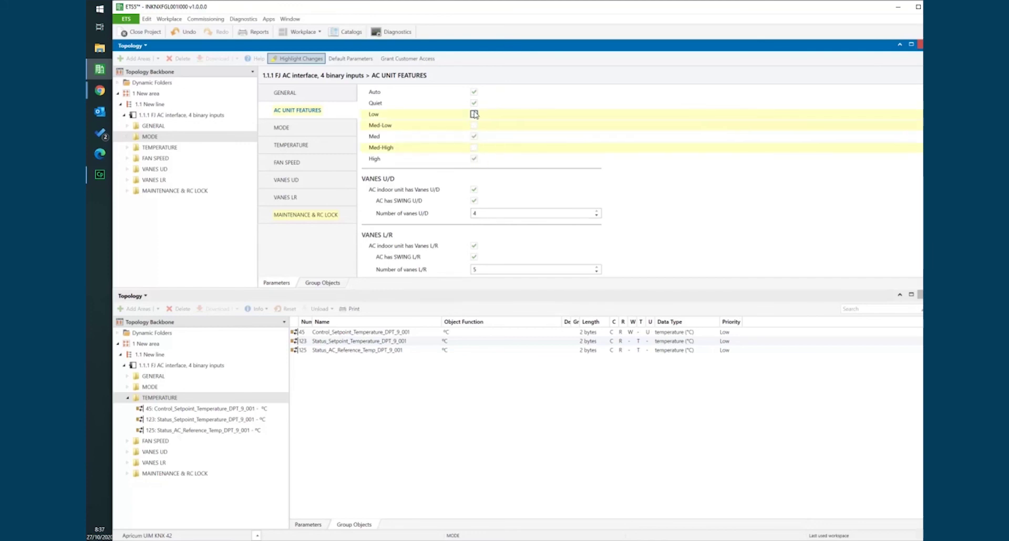
pyautogui.click(474, 114)
pyautogui.click(474, 125)
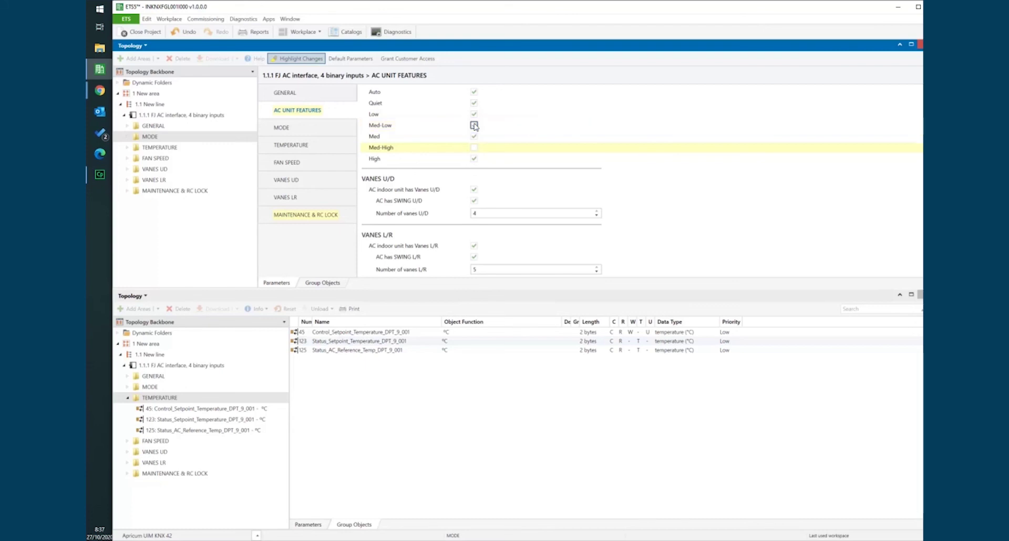
pyautogui.click(474, 147)
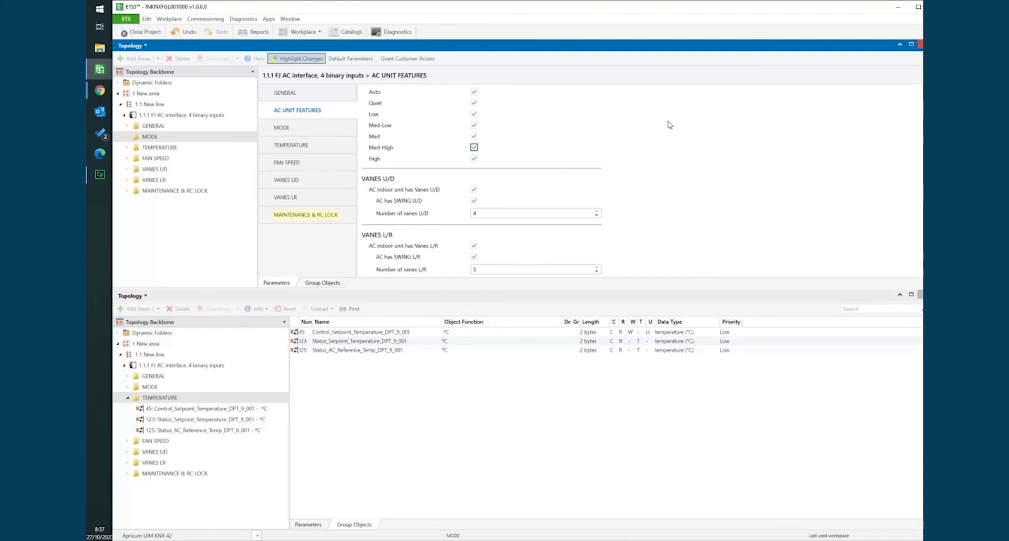
# Try disabling the Cool and Auto operating modes of the AC unit, and enable both again
pyautogui.scroll(3, 917, 98)
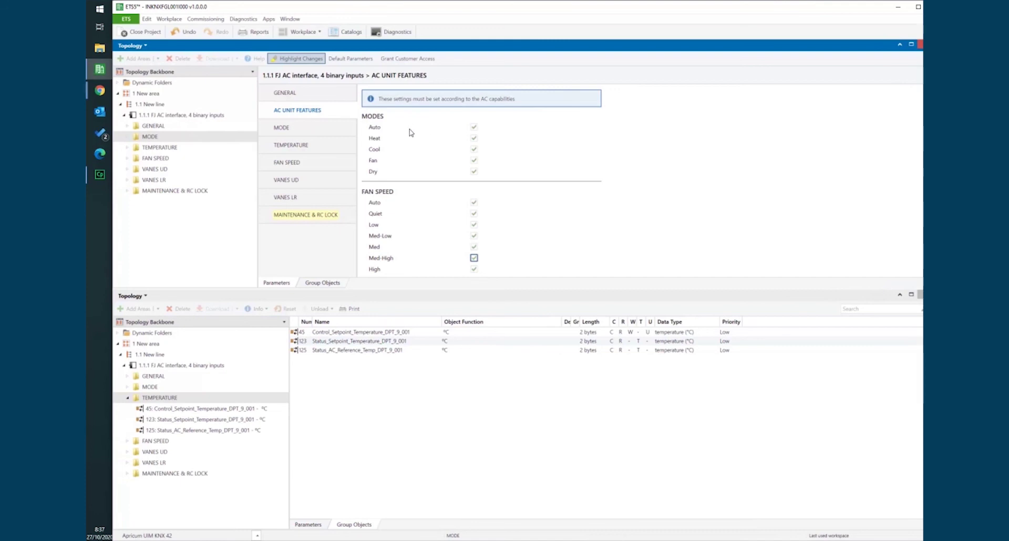
pyautogui.click(474, 149)
pyautogui.click(474, 128)
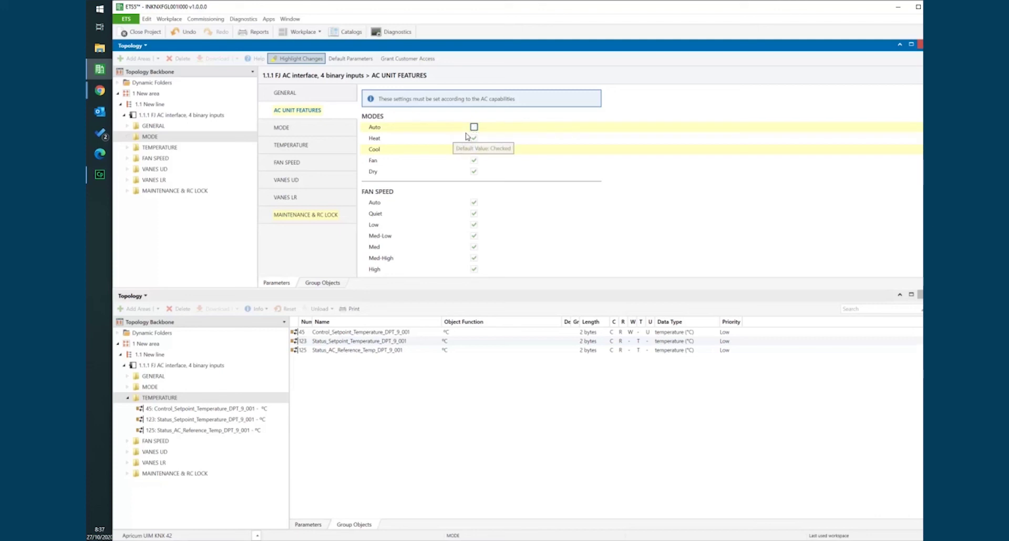
pyautogui.click(474, 127)
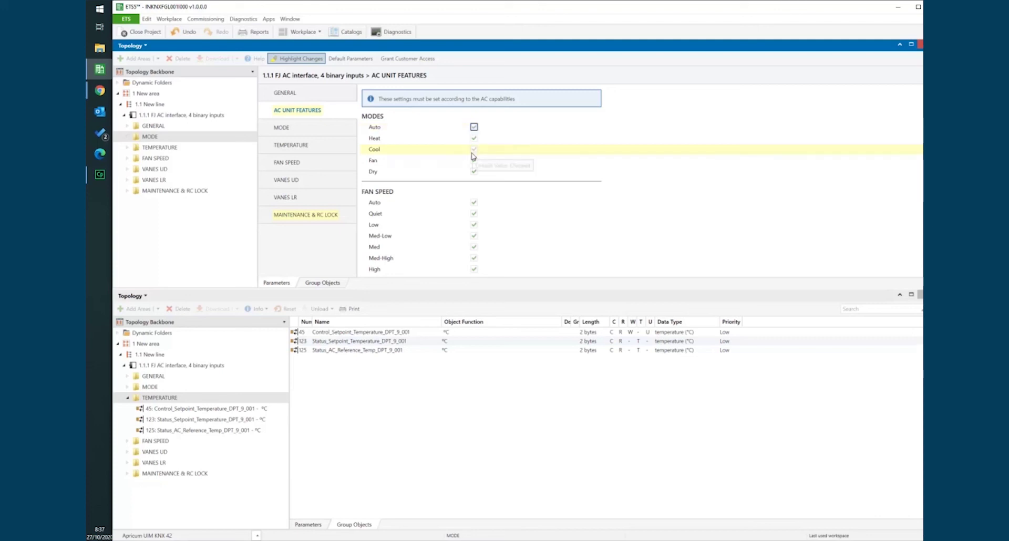
pyautogui.click(473, 150)
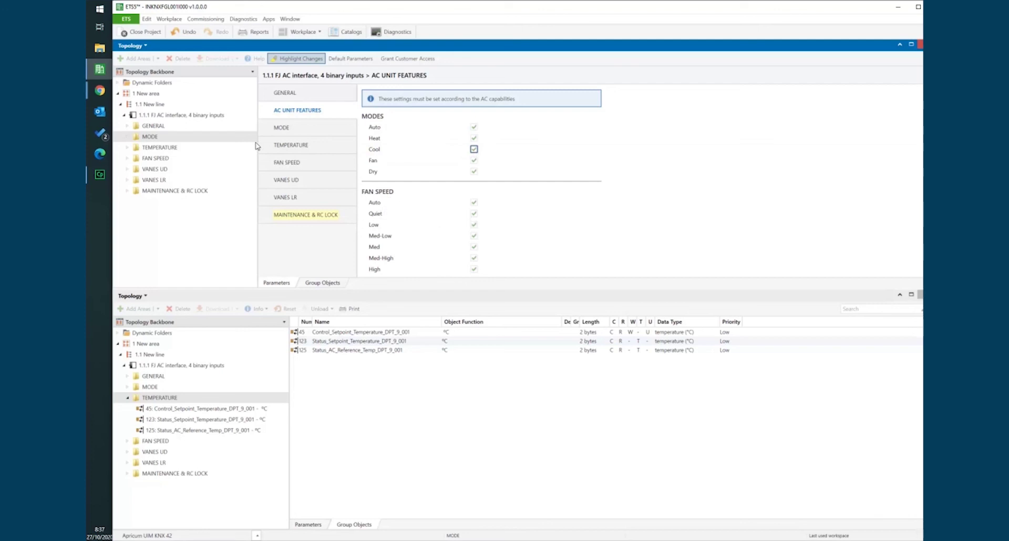
# Look over the FAN SPEED group objects in the device tree and open the MODE parameters
pyautogui.click(127, 158)
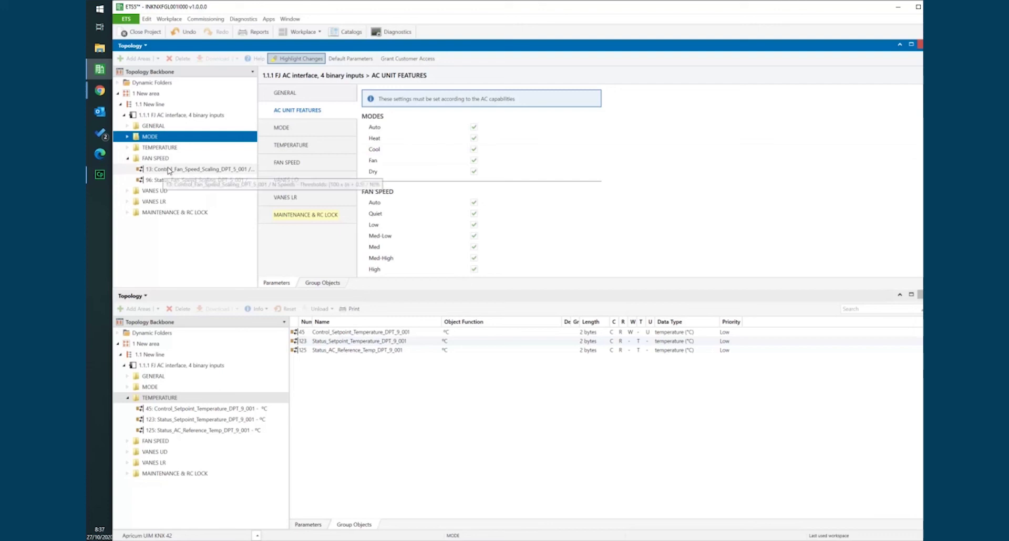
pyautogui.click(128, 158)
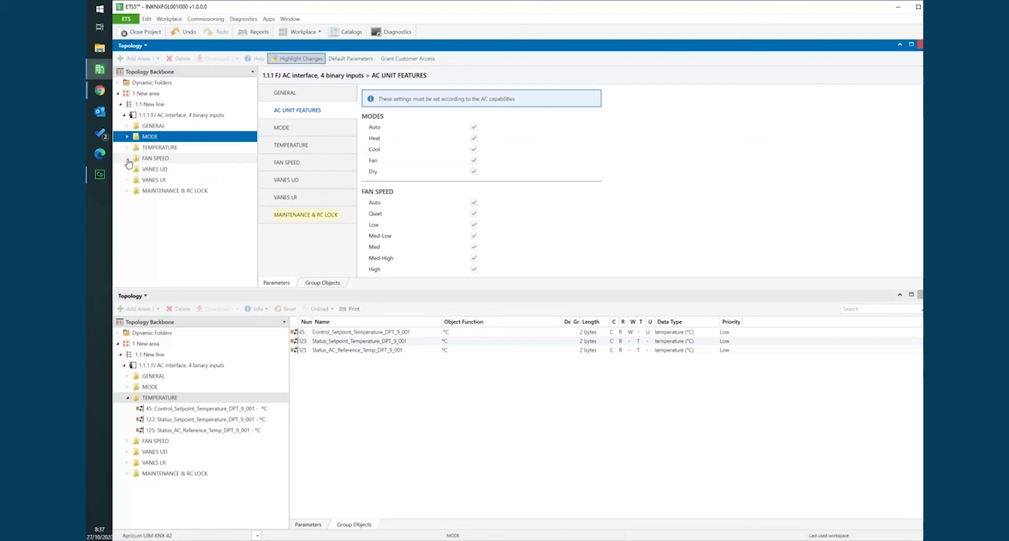
pyautogui.click(305, 130)
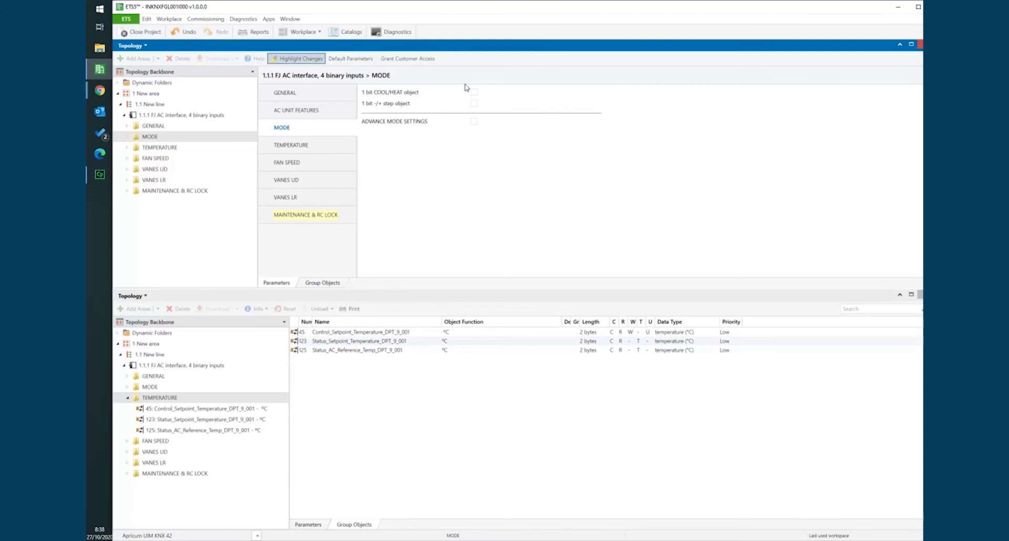
# Try enabling the 1 bit -/+ step object in the MODE parameters, check its DPT type options, and disable it again
pyautogui.click(473, 103)
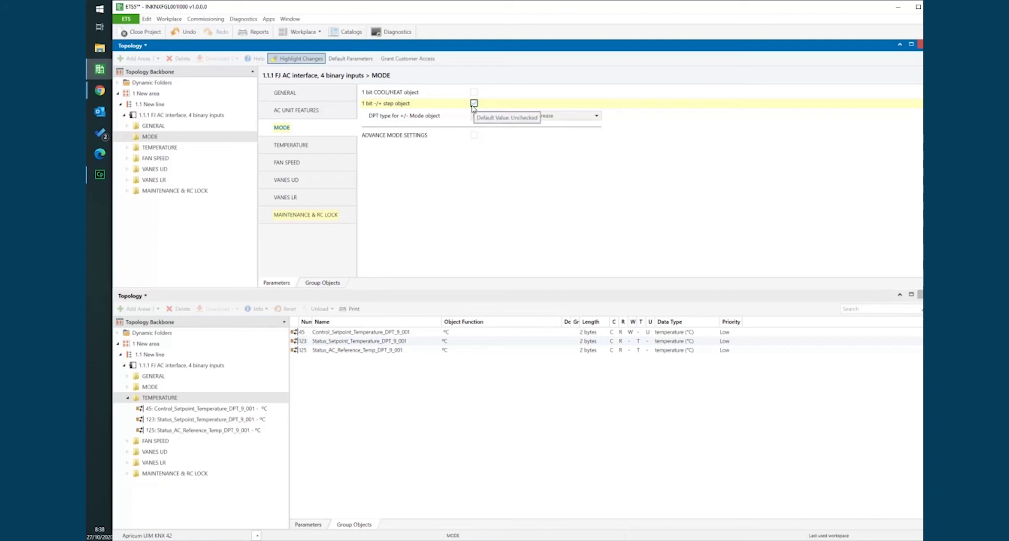
pyautogui.click(554, 116)
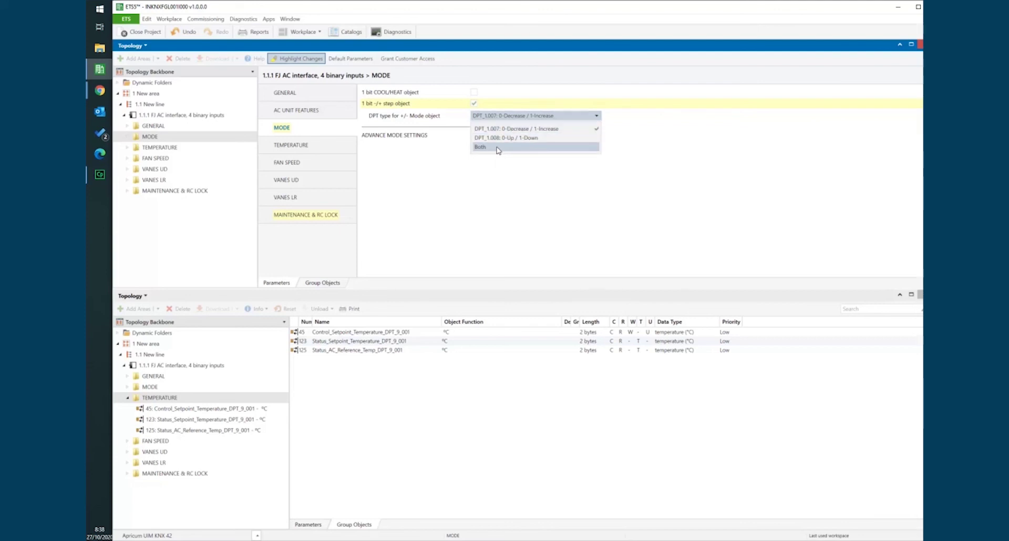
pyautogui.click(523, 118)
pyautogui.click(473, 103)
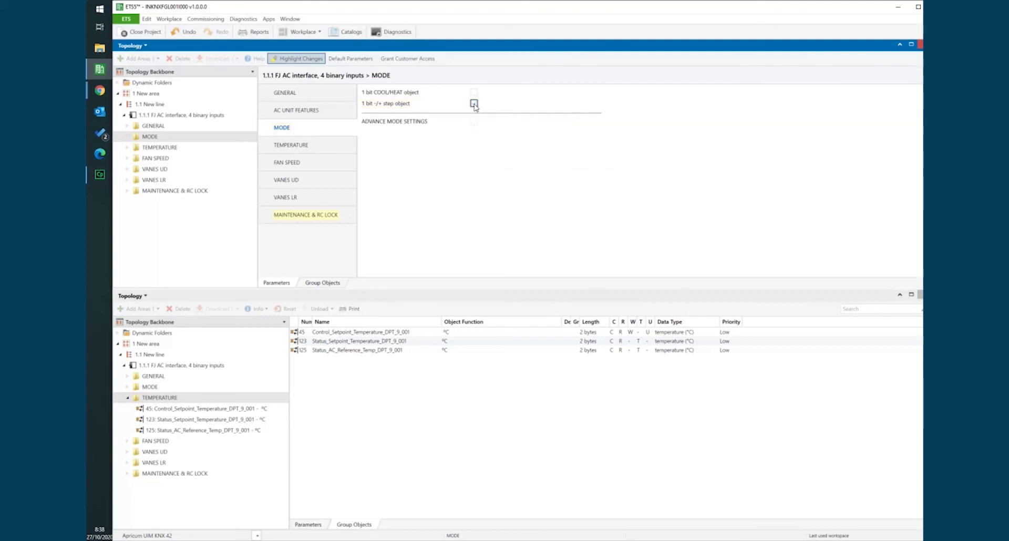
# Enable ADVANCE MODE SETTINGS, try the 1 bit Mode objects, and enable the PID-Compat. Scaling Mode objects (for Control) instead
pyautogui.click(473, 121)
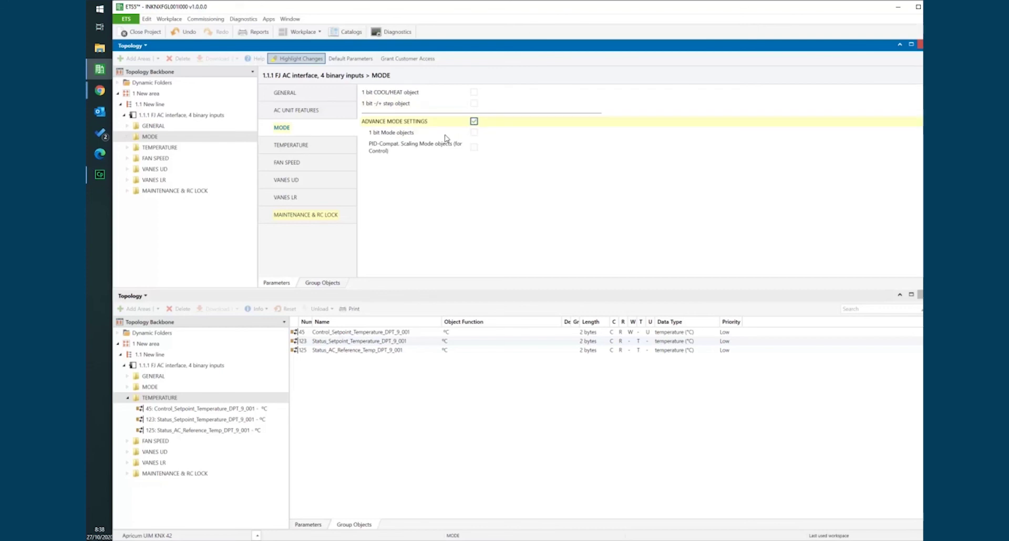
pyautogui.click(475, 135)
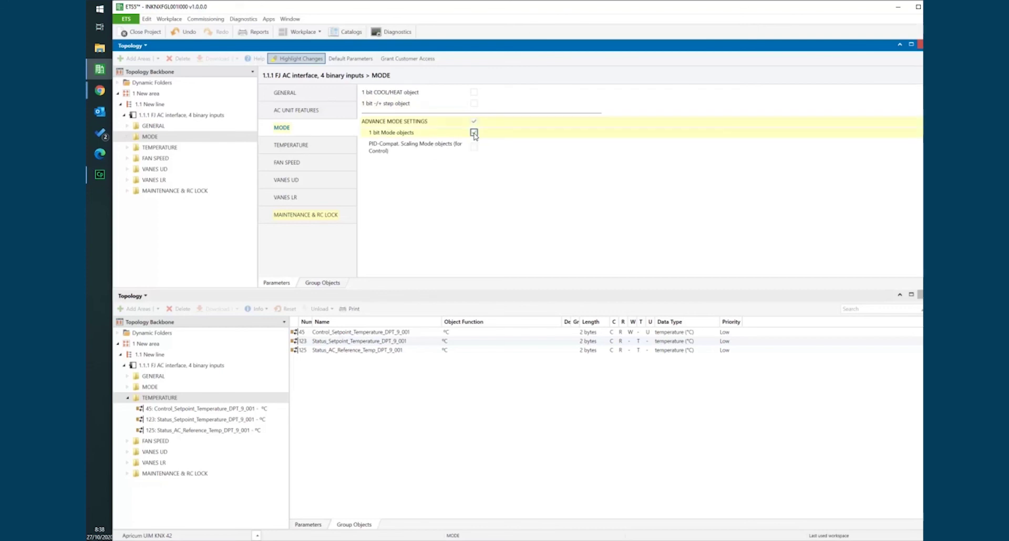
pyautogui.click(474, 134)
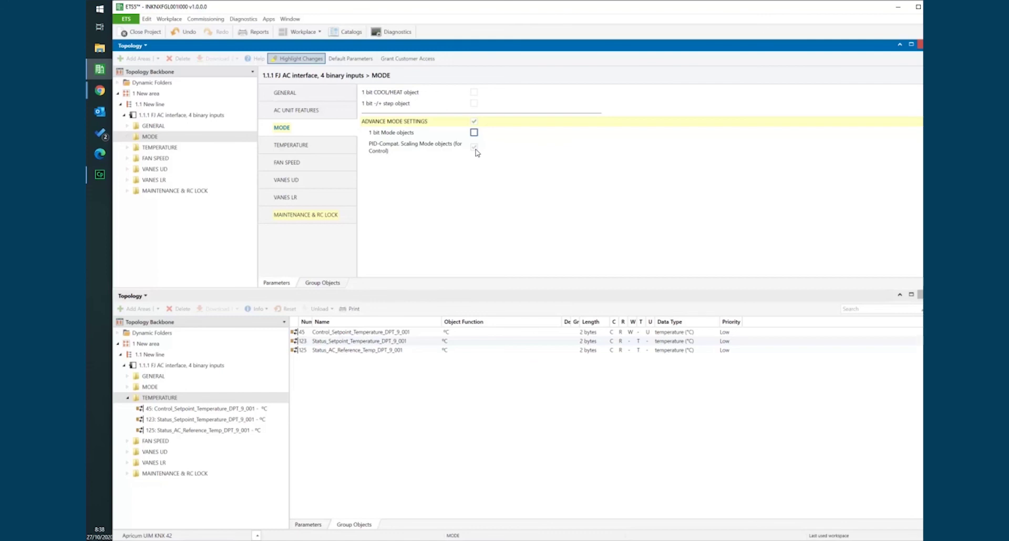
pyautogui.click(475, 149)
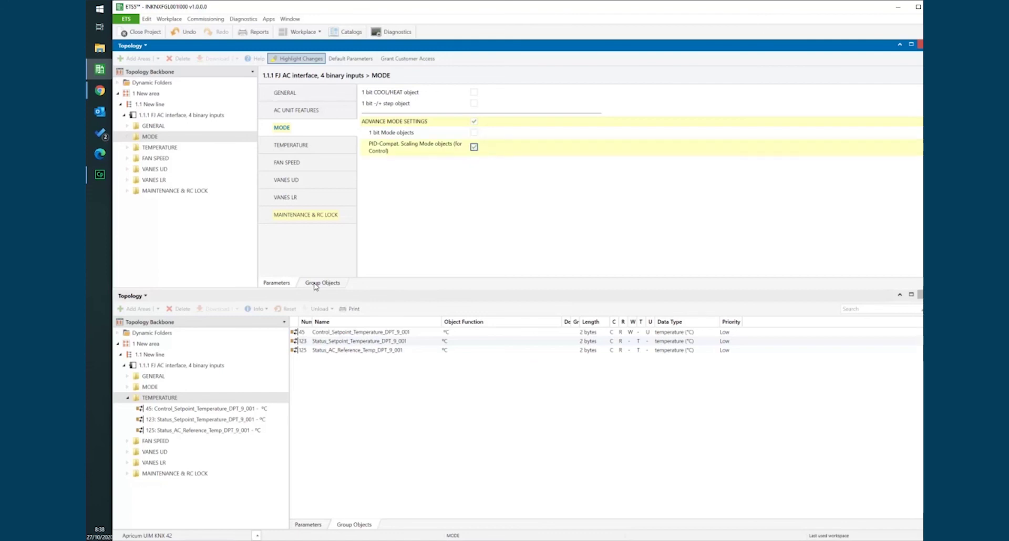
# Examine the Control_Mode_Cool_On and Control_Mode_Heat_On scaling group objects under MODE in the group object view
pyautogui.click(128, 400)
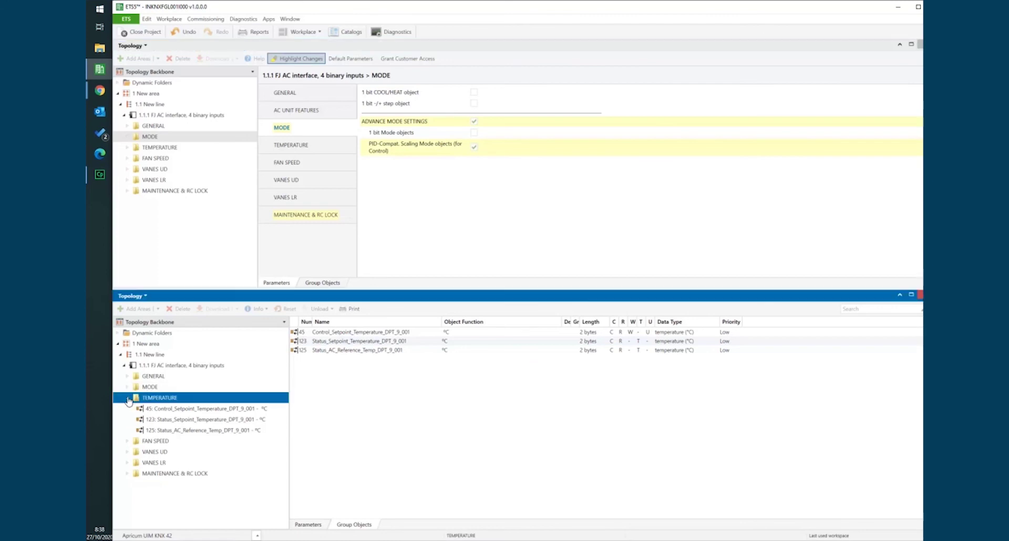
pyautogui.click(128, 399)
pyautogui.click(141, 388)
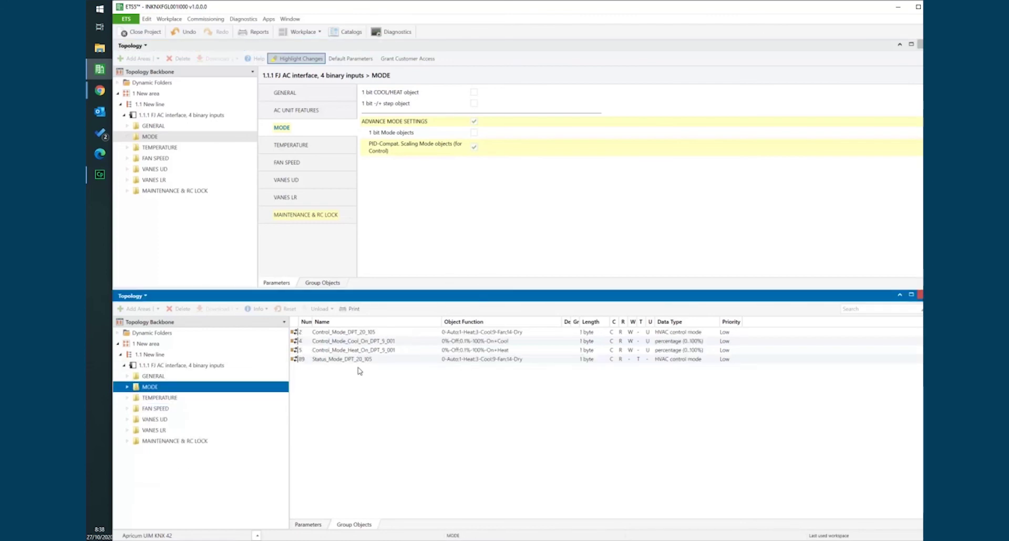
pyautogui.click(403, 344)
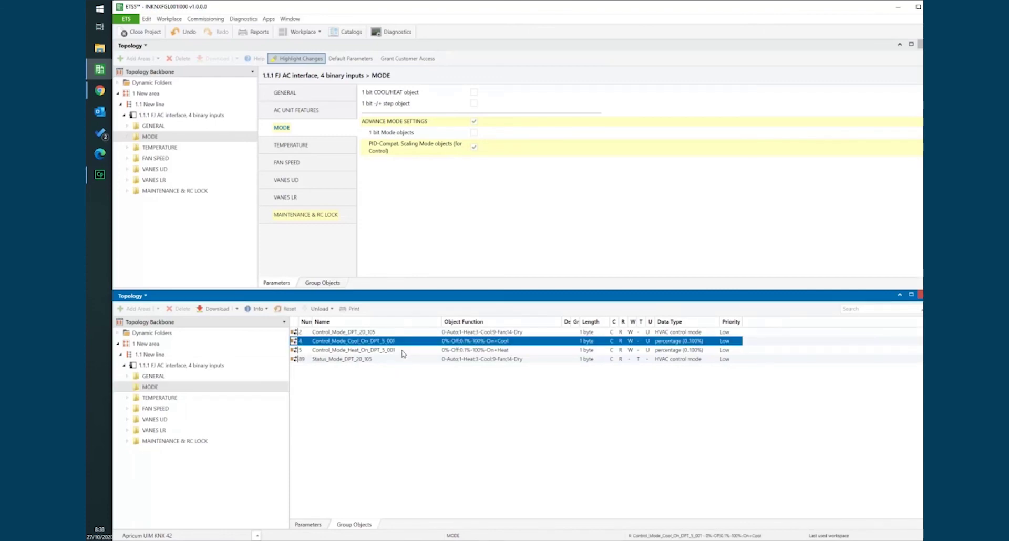
pyautogui.keyDown('shift'); pyautogui.click(404, 351); pyautogui.keyUp('shift')
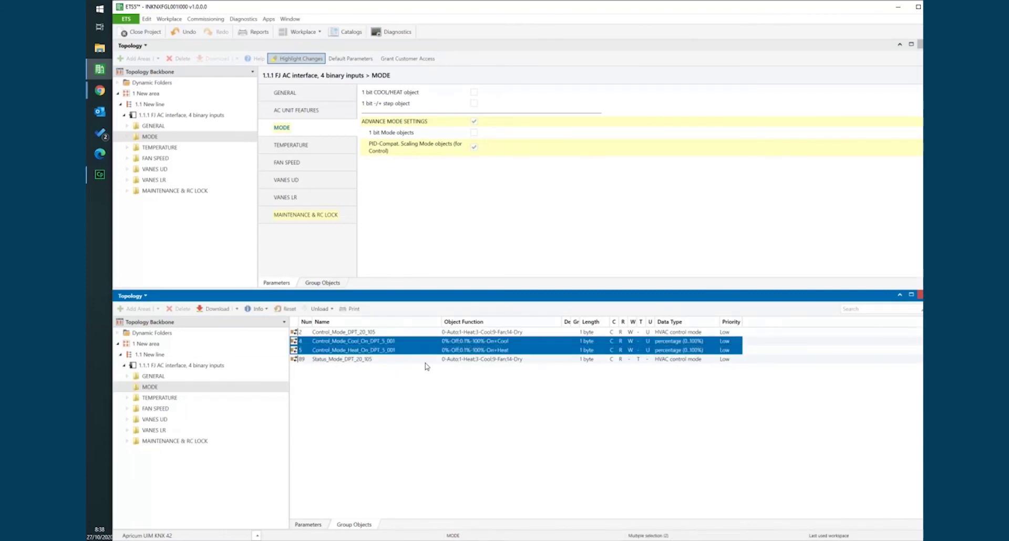
pyautogui.click(404, 343)
pyautogui.click(399, 351)
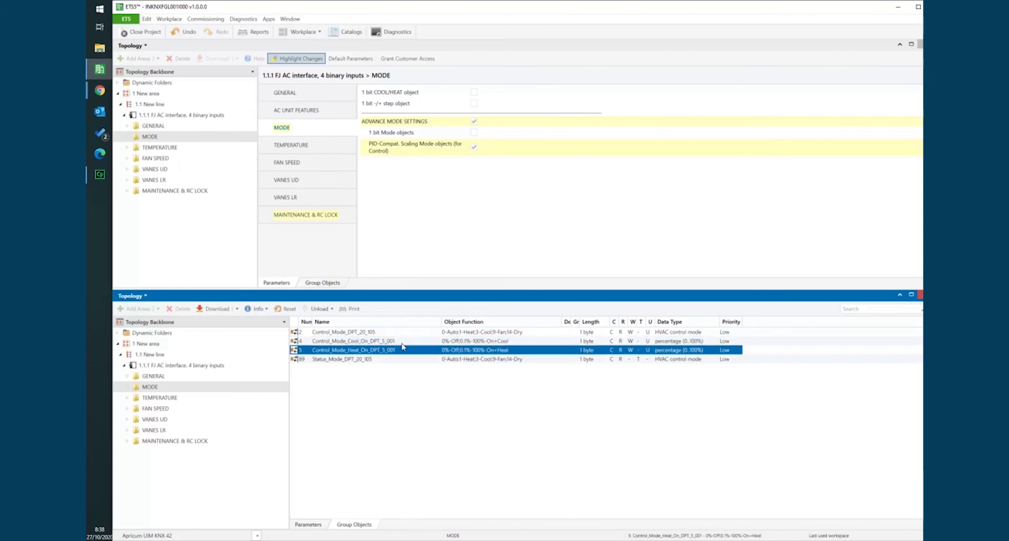
pyautogui.click(403, 344)
pyautogui.click(403, 353)
pyautogui.click(404, 343)
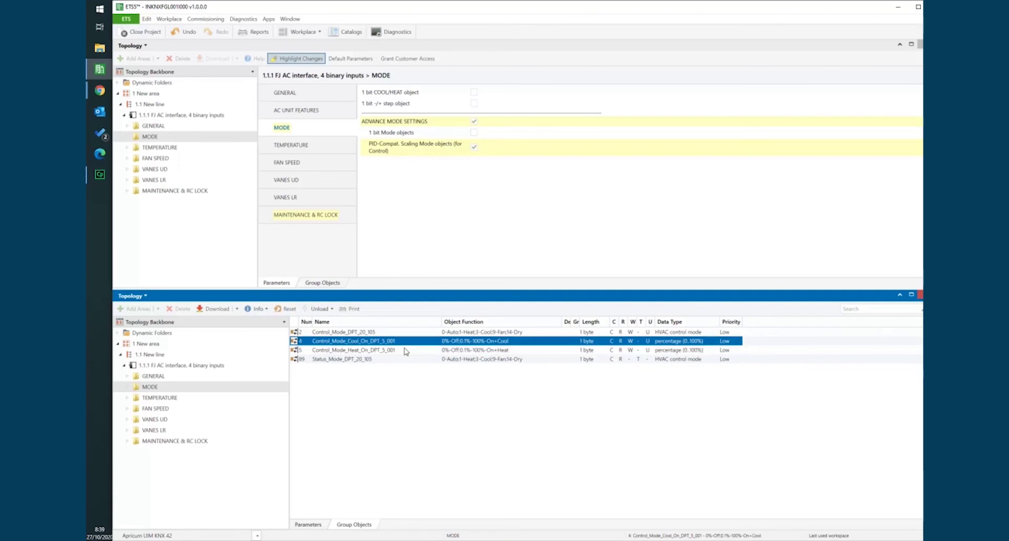
pyautogui.click(406, 352)
pyautogui.click(408, 345)
# Review the control and status On/Off group objects in the GENERAL folder
pyautogui.click(239, 376)
pyautogui.click(381, 333)
pyautogui.click(382, 341)
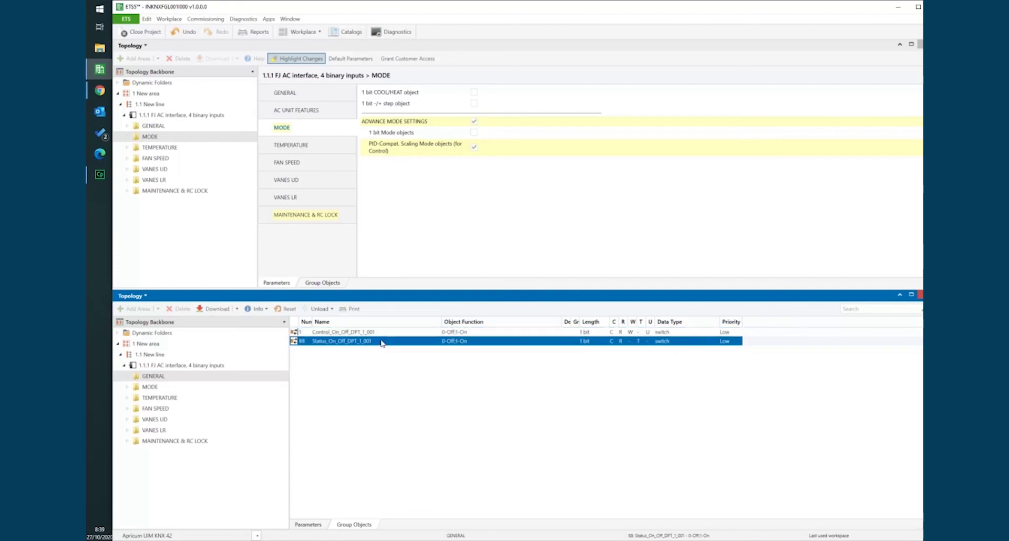
# Compare the Control_Mode object with the Cool_On and Heat_On objects, and disable the PID-Compat. Scaling Mode objects
pyautogui.click(191, 388)
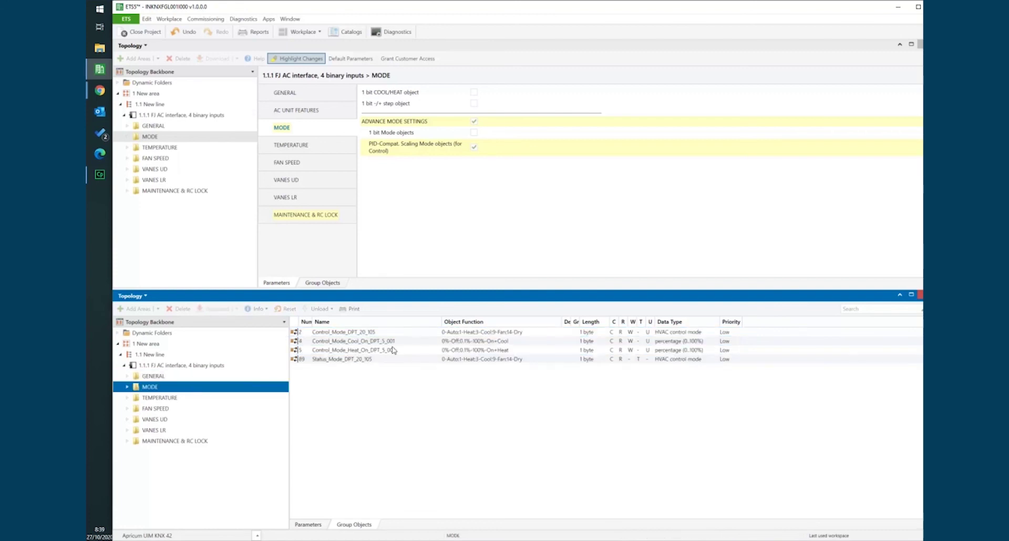
pyautogui.click(413, 342)
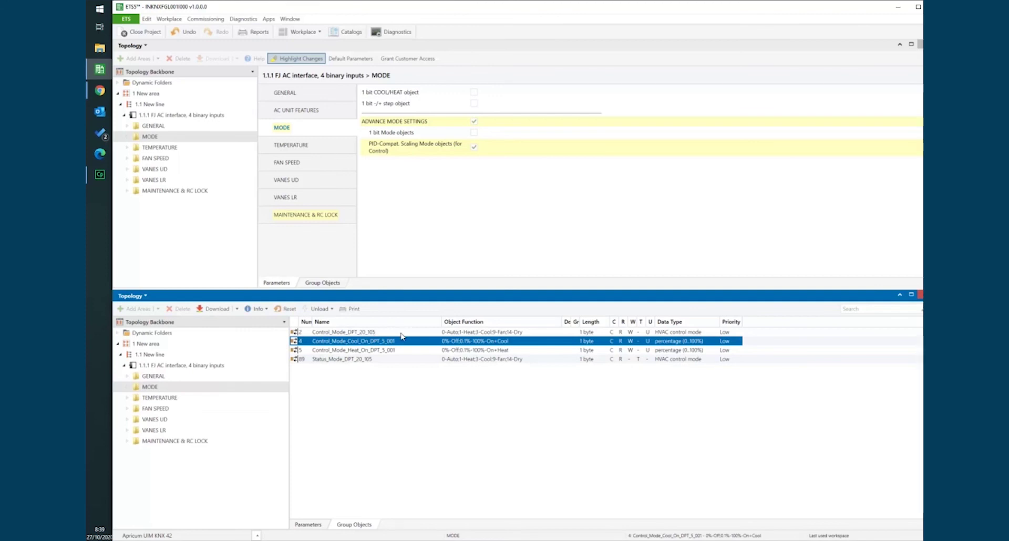
pyautogui.click(403, 333)
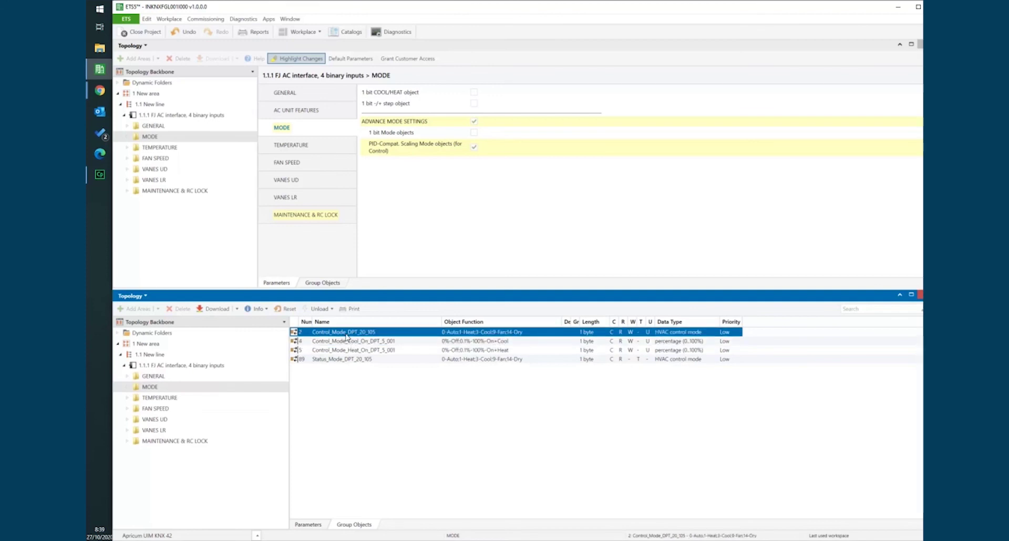
pyautogui.click(410, 341)
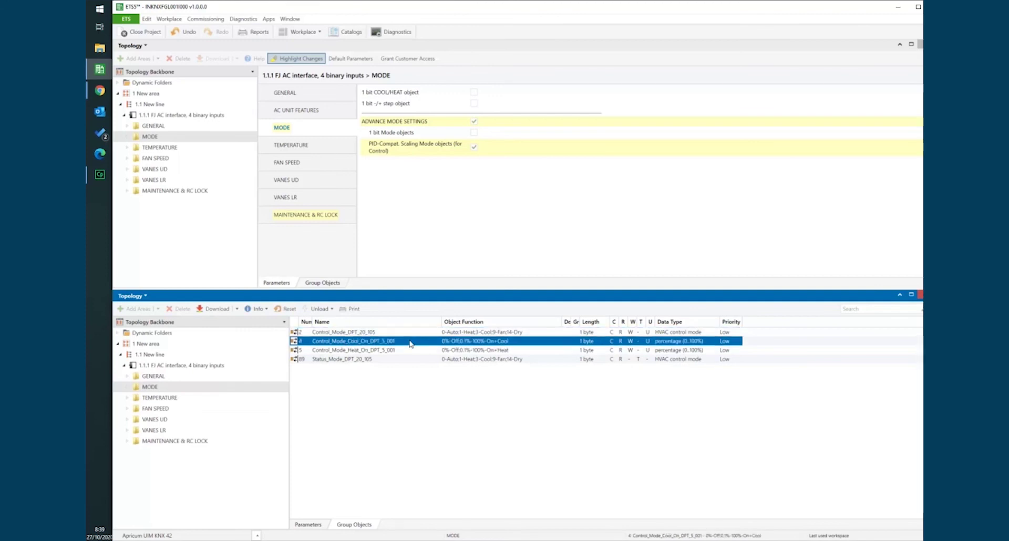
pyautogui.click(410, 351)
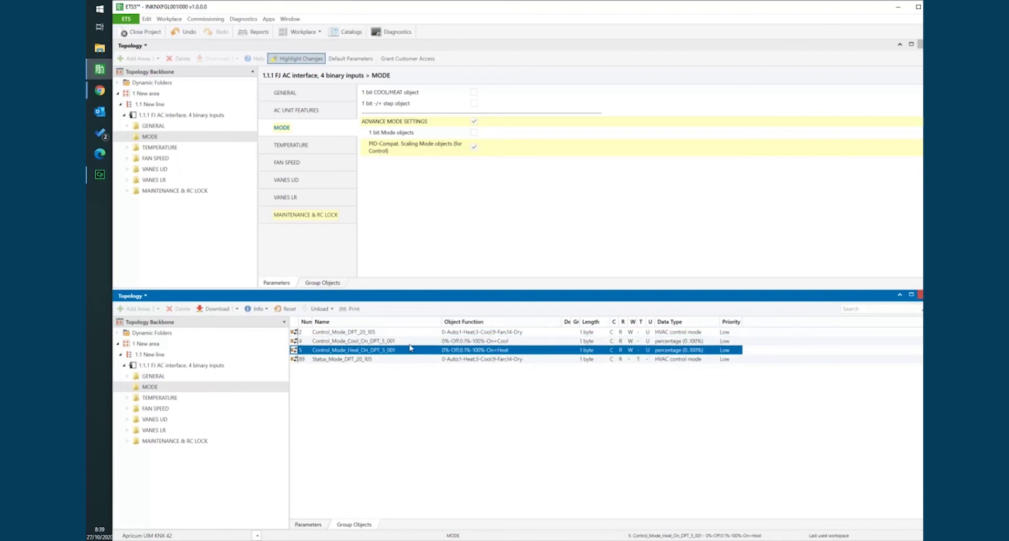
pyautogui.click(409, 344)
pyautogui.click(418, 332)
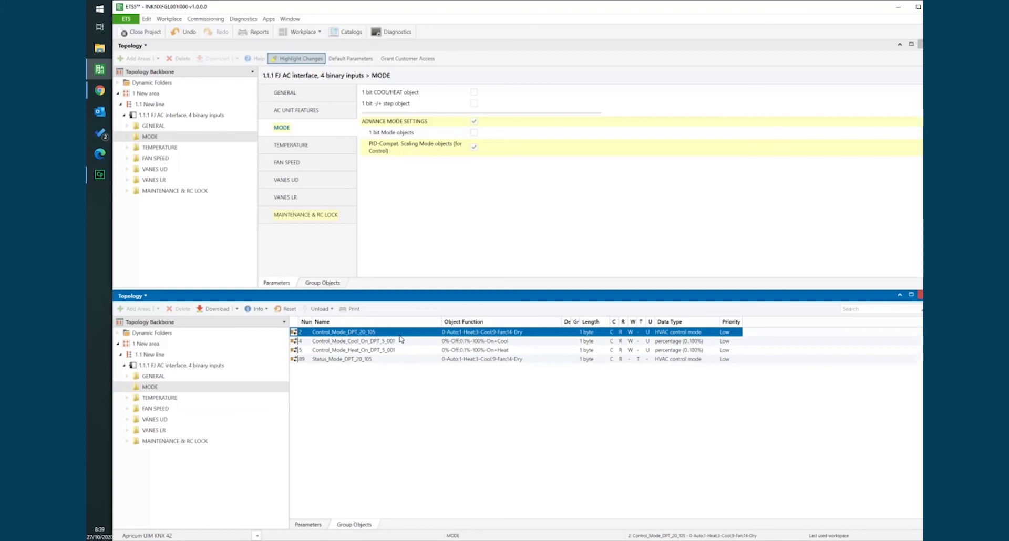
pyautogui.click(478, 147)
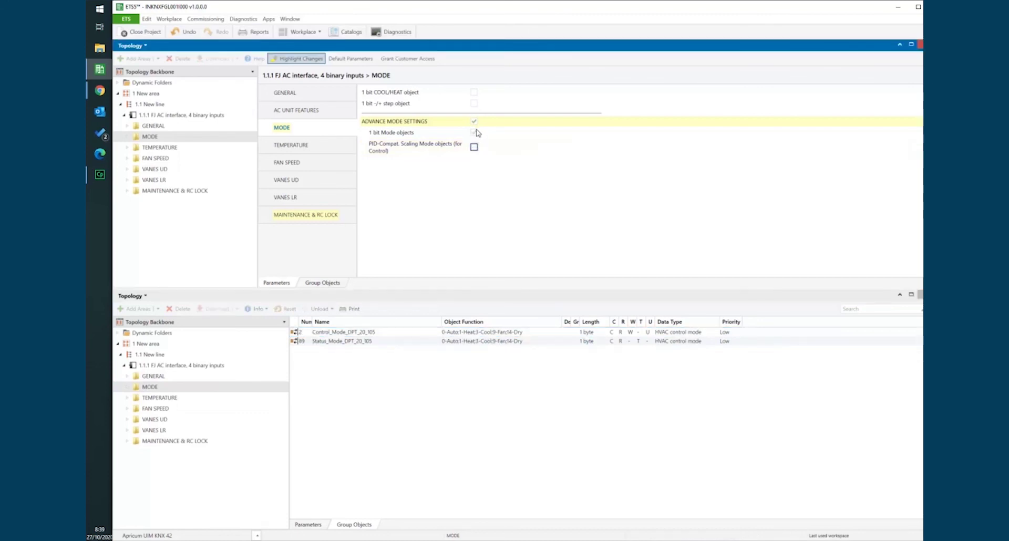
# Enable Setpoint temperature limits in the TEMPERATURE parameters, and examine the min/max limit control and status group objects with their full names
pyautogui.click(316, 147)
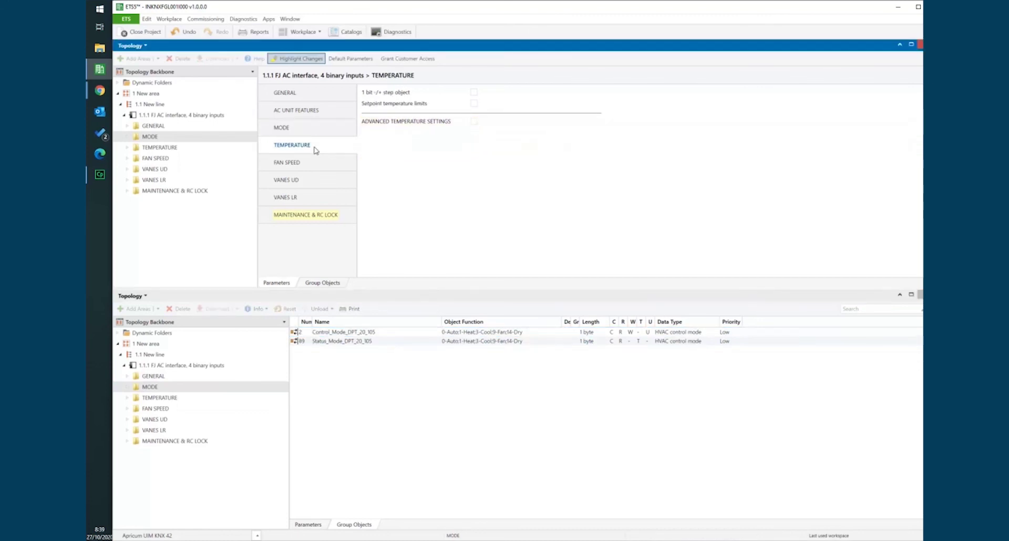
pyautogui.click(474, 104)
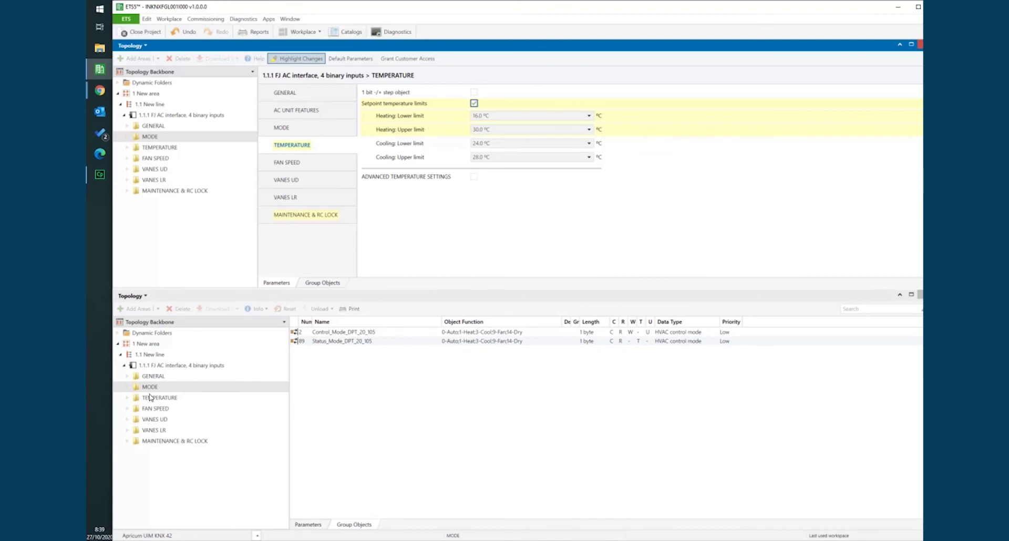
pyautogui.click(132, 400)
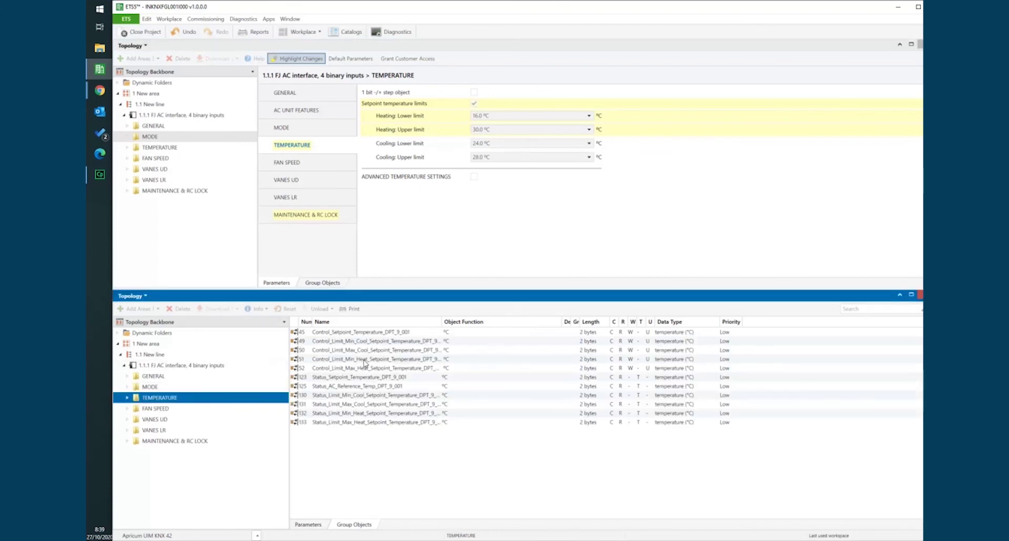
pyautogui.click(386, 342)
pyautogui.keyDown('shift'); pyautogui.click(382, 369); pyautogui.keyUp('shift')
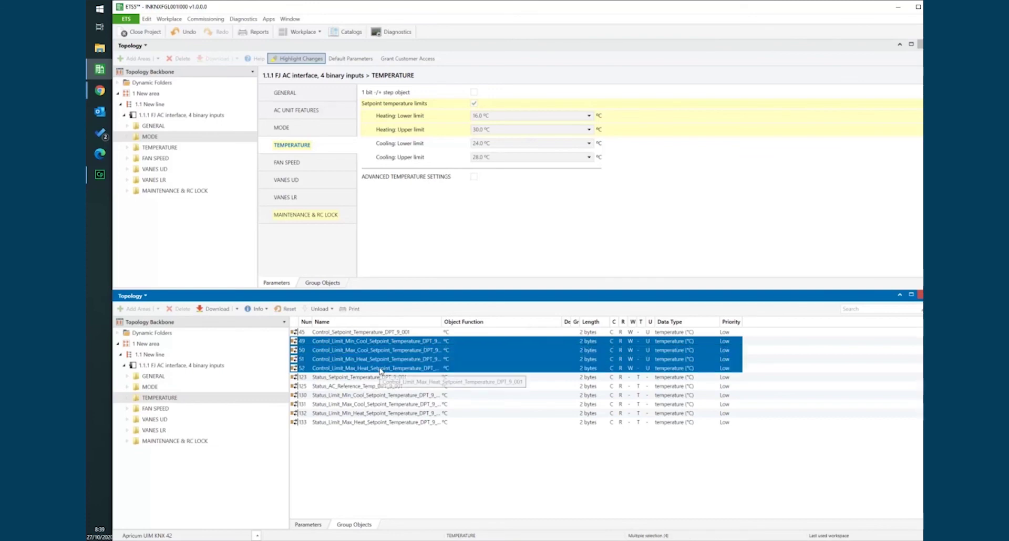
pyautogui.keyDown('ctrl'); pyautogui.click(373, 395); pyautogui.keyUp('ctrl')
pyautogui.keyDown('ctrl'); pyautogui.keyDown('shift'); pyautogui.click(371, 422); pyautogui.keyUp('shift'); pyautogui.keyUp('ctrl')
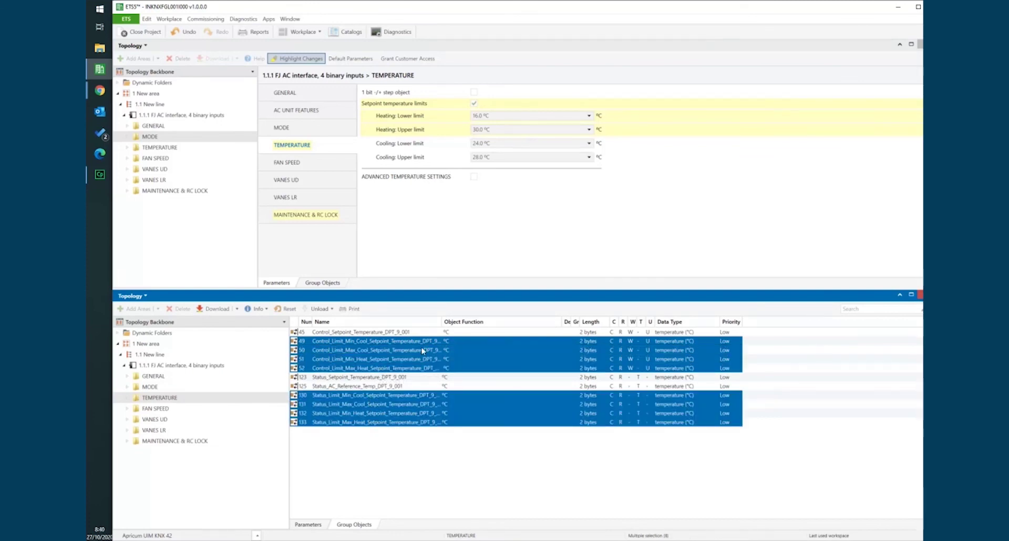
pyautogui.moveTo(441, 321); pyautogui.dragTo(483, 321)
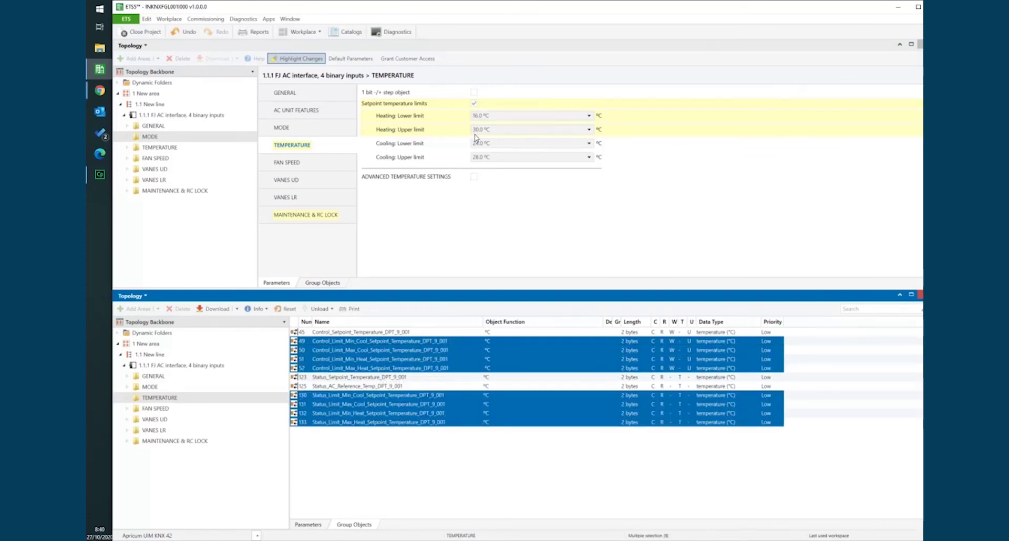
# Enable ADVANCED TEMPERATURE SETTINGS and disable Setpoint temperature limits
pyautogui.click(474, 177)
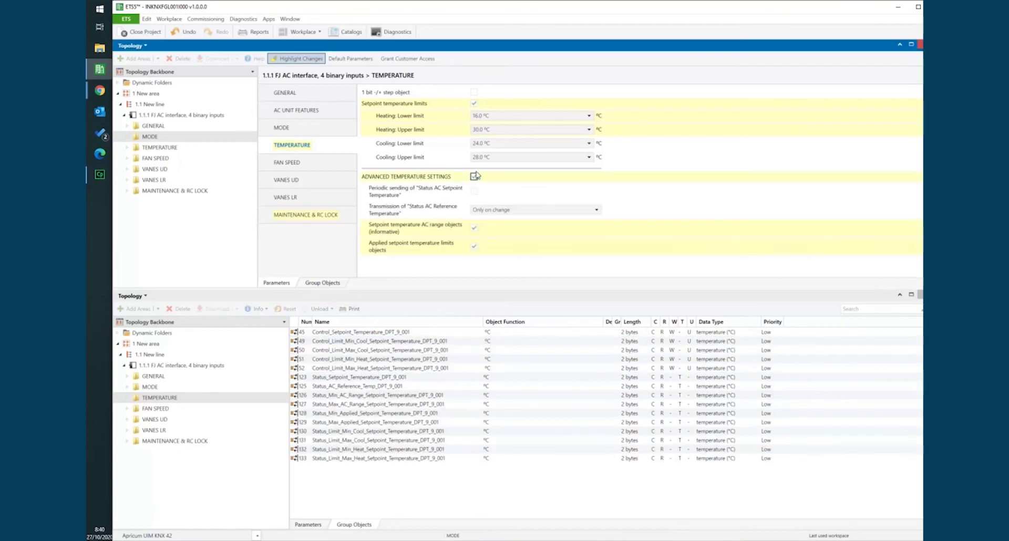
pyautogui.click(474, 104)
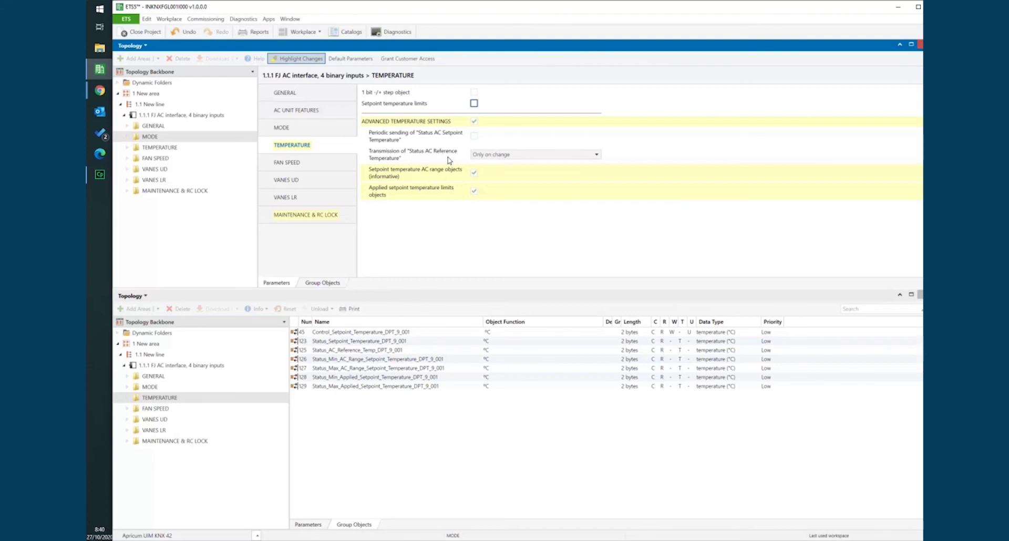
# Try the cyclic transmission options for "Status AC Reference Temperature", and set it back to Only on change
pyautogui.click(479, 155)
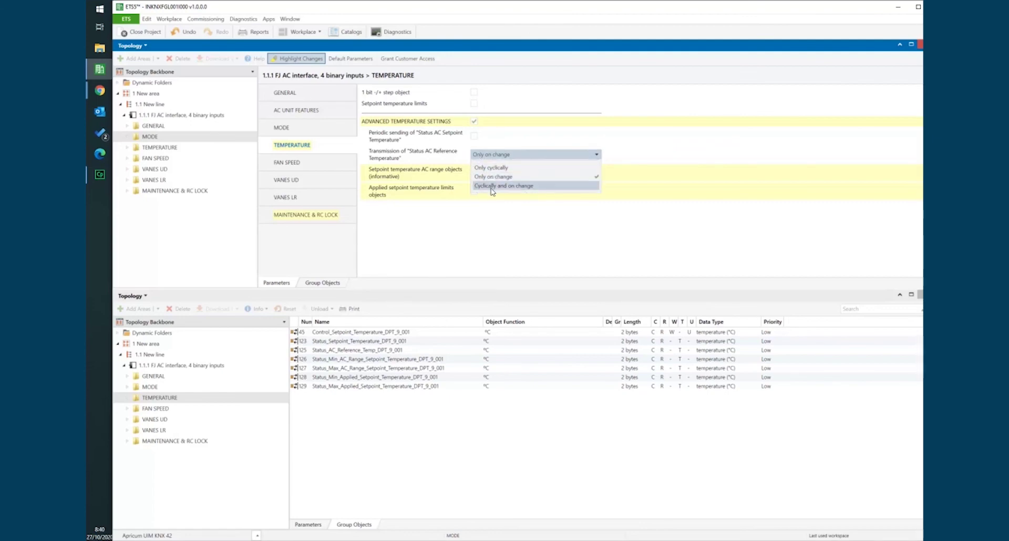
pyautogui.click(493, 187)
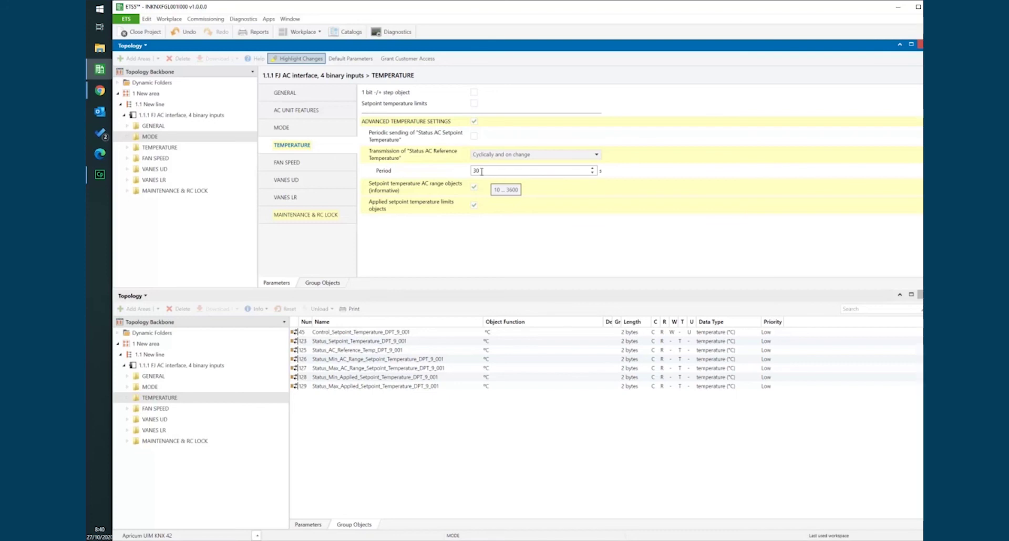
pyautogui.click(494, 158)
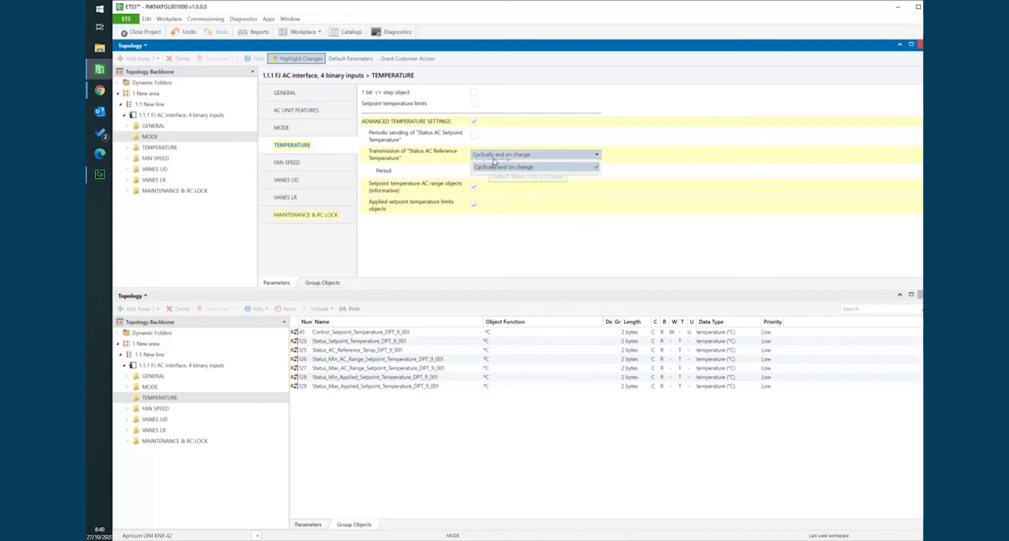
pyautogui.click(491, 169)
pyautogui.click(492, 155)
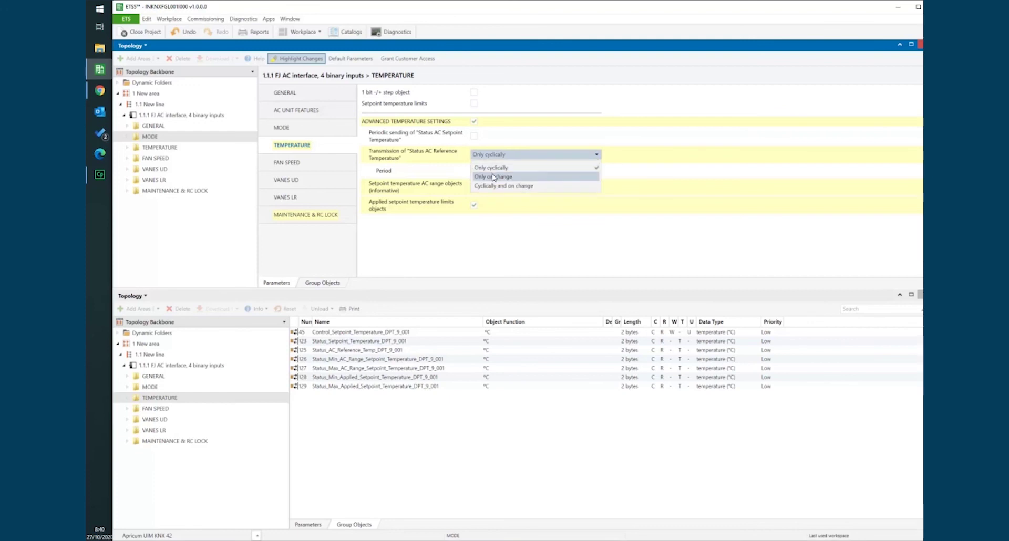
pyautogui.click(492, 177)
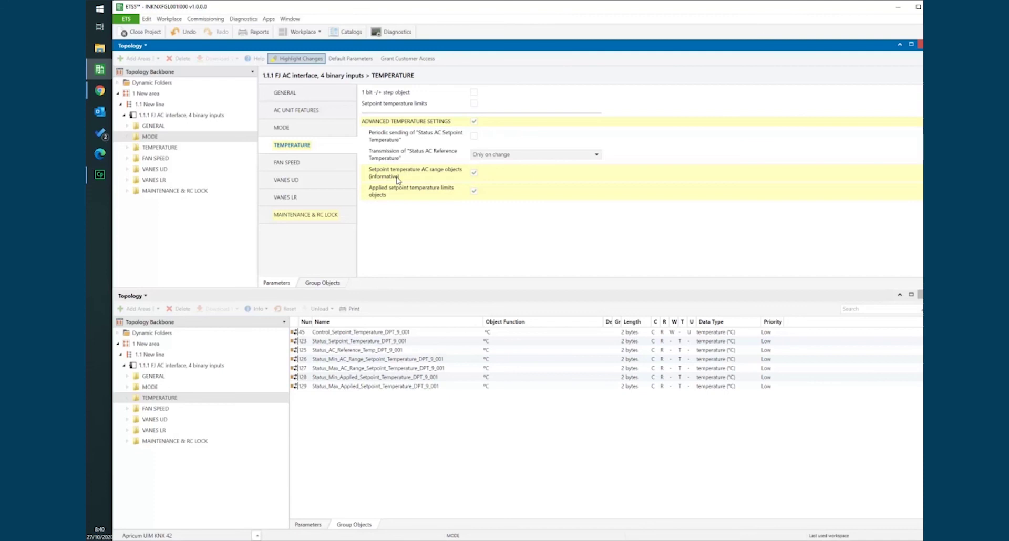
# Disable the Applied setpoint temperature limits objects in the advanced temperature settings
pyautogui.click(473, 192)
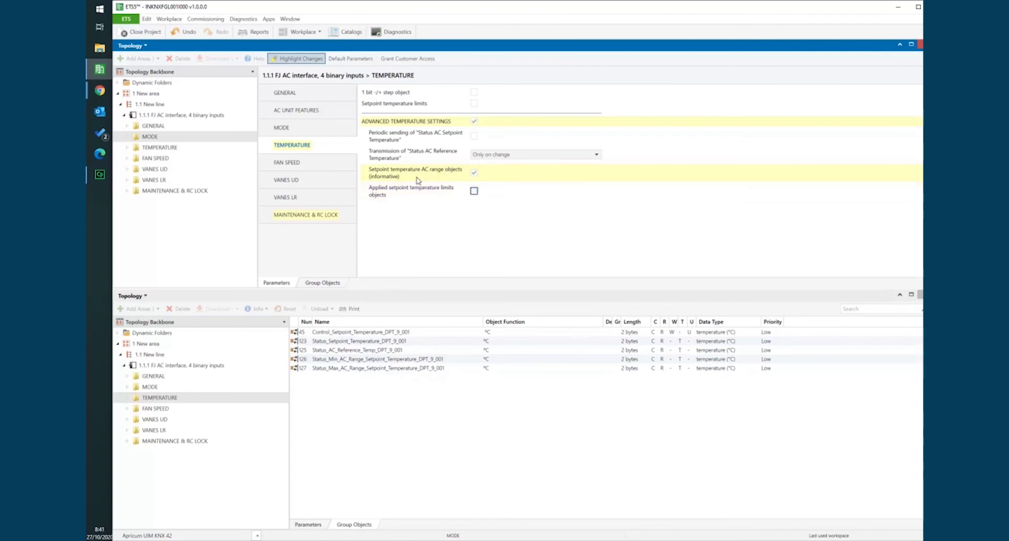
# Examine the min and max AC range setpoint status objects, and disable Setpoint temperature AC range objects (informative)
pyautogui.click(397, 361)
pyautogui.keyDown('shift'); pyautogui.click(392, 369); pyautogui.keyUp('shift')
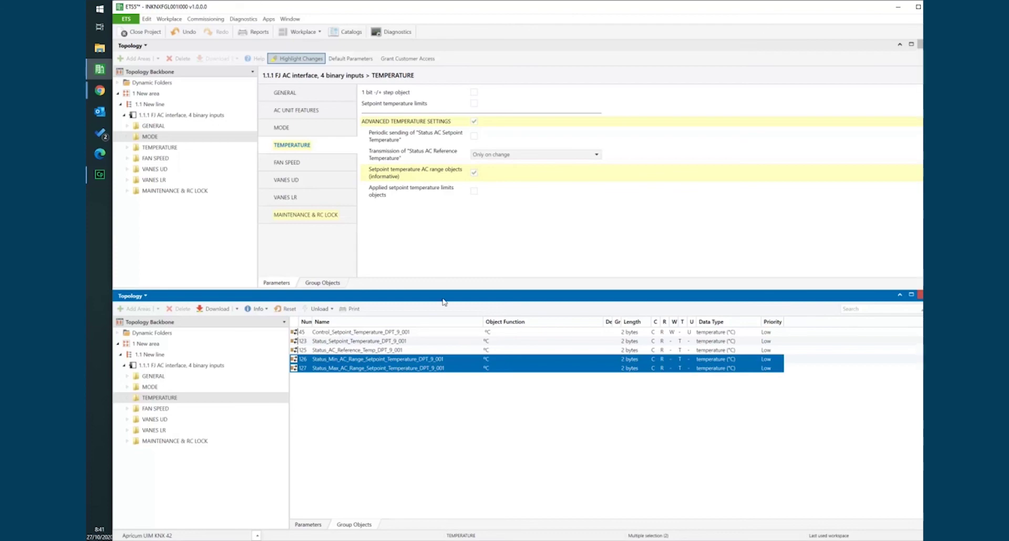
pyautogui.click(419, 360)
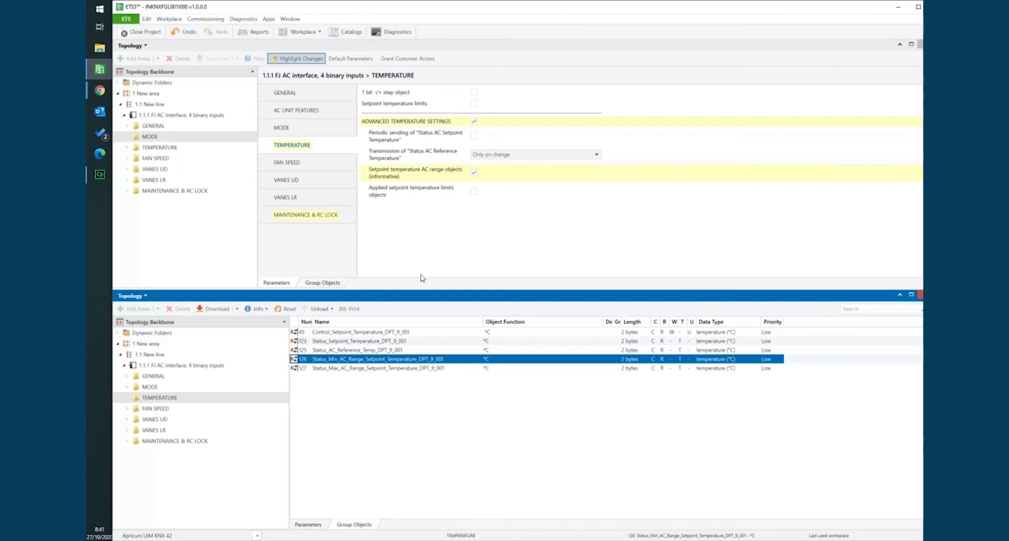
pyautogui.click(475, 174)
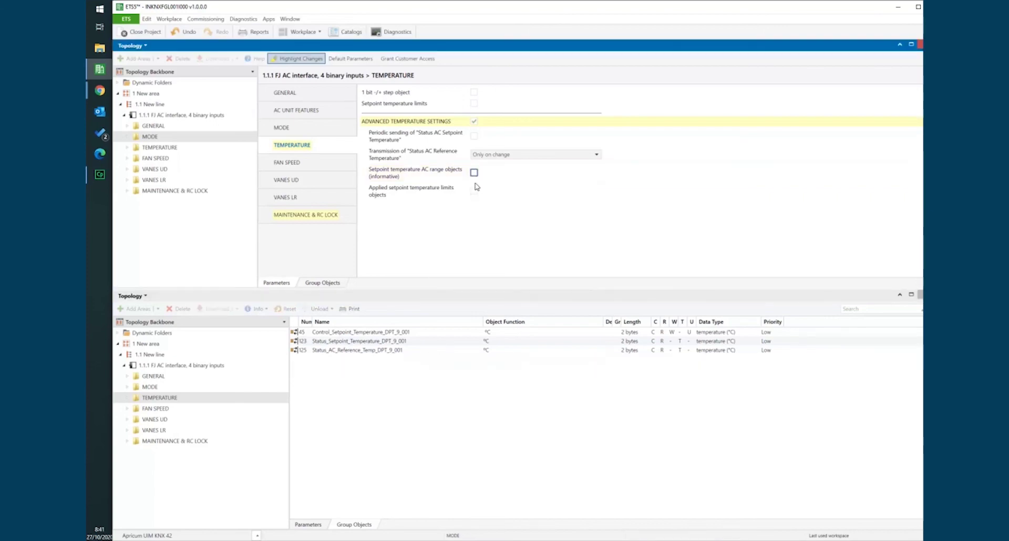
# Try enabling the Applied setpoint temperature limits objects together with Setpoint temperature limits and the AC range objects
pyautogui.click(474, 191)
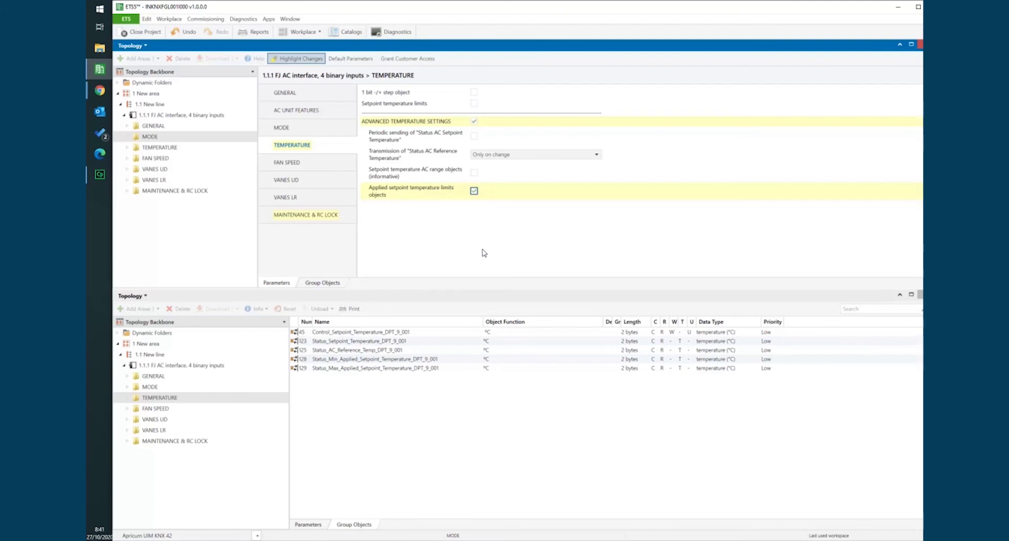
pyautogui.click(474, 103)
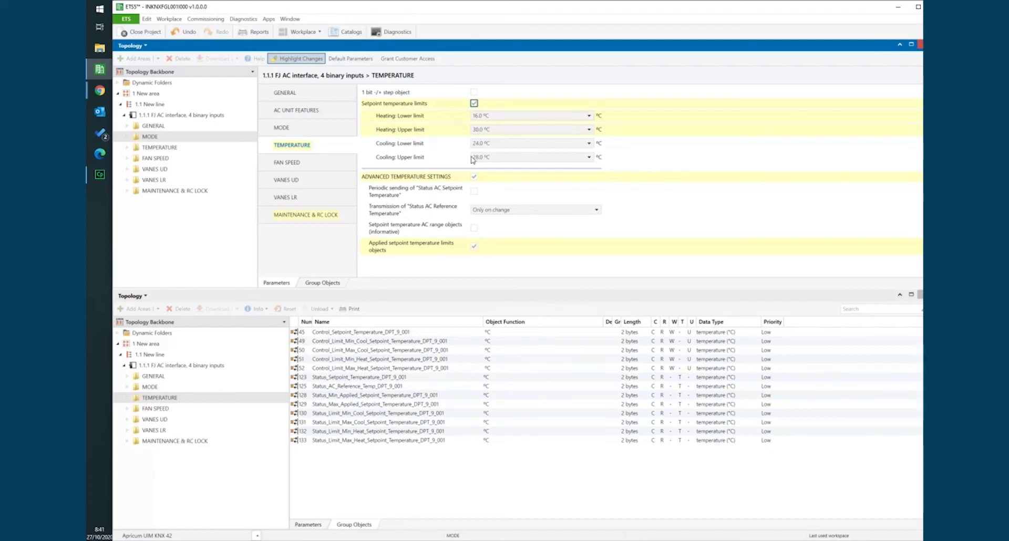
pyautogui.click(473, 228)
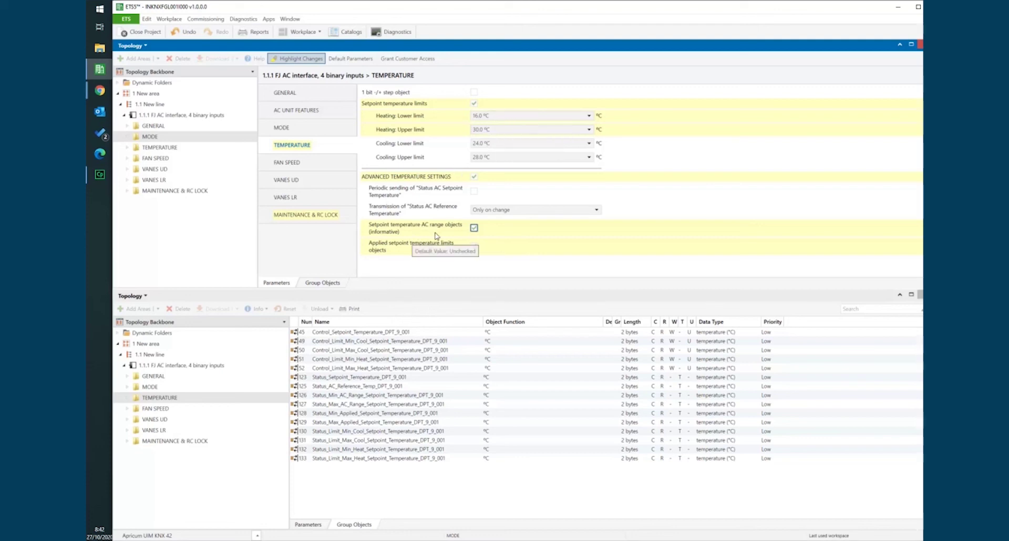
# Disable the Setpoint temperature AC range objects, Setpoint temperature limits and the ADVANCED TEMPERATURE SETTINGS
pyautogui.click(474, 229)
pyautogui.click(474, 228)
pyautogui.click(474, 104)
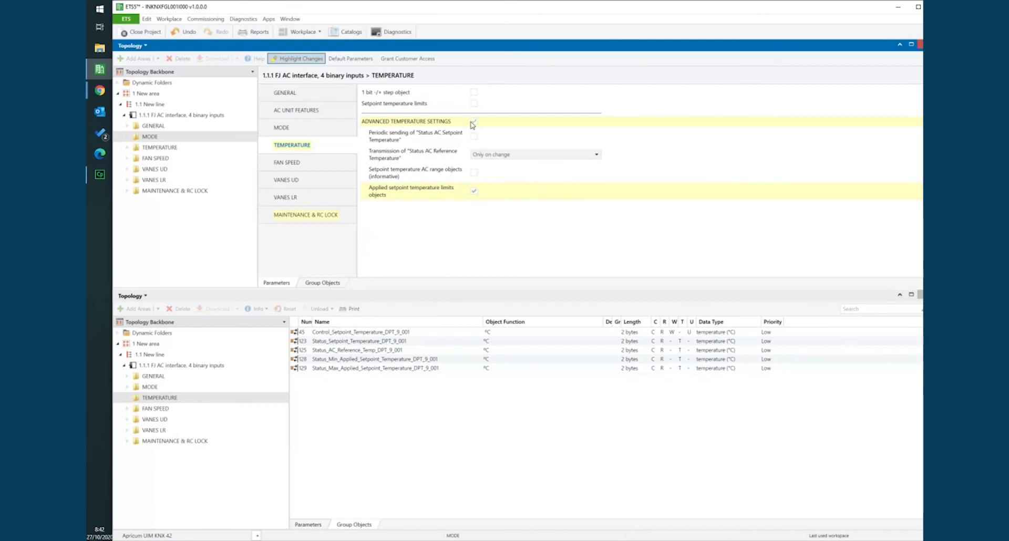
pyautogui.click(474, 122)
# Open the FAN SPEED parameters and view the selectable DPT object types, leaving the selection as is
pyautogui.click(322, 165)
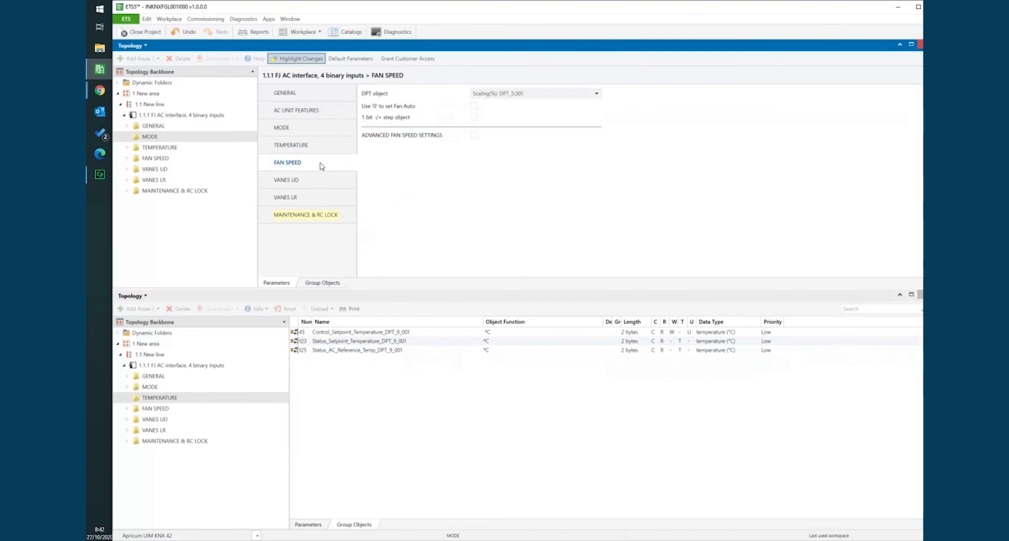
pyautogui.click(515, 96)
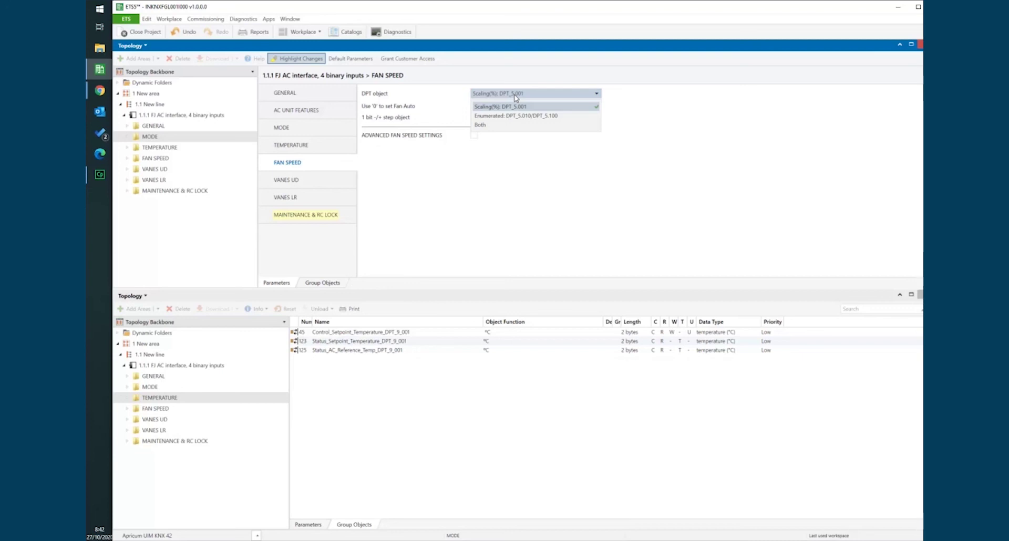
pyautogui.click(526, 200)
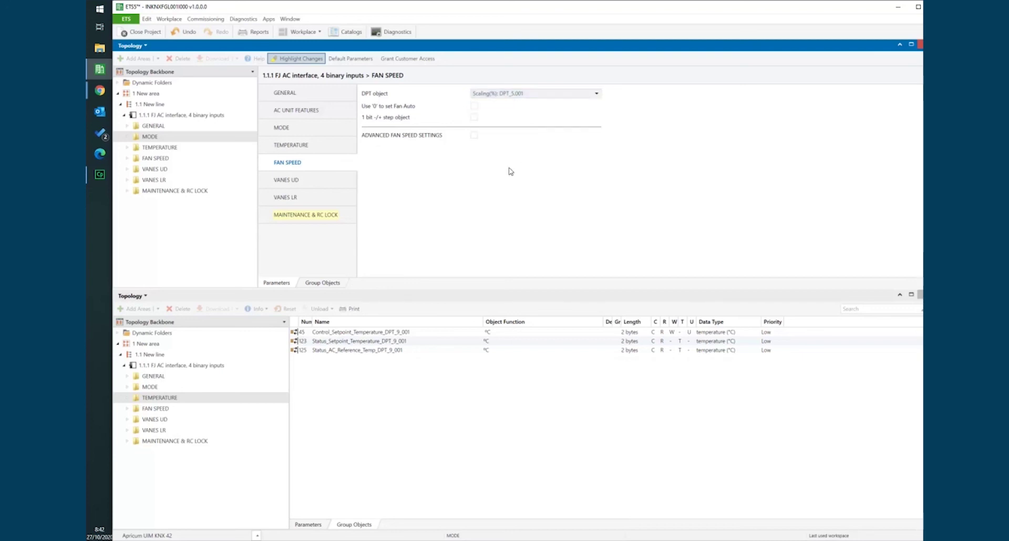
# Try Use '0' to set Fan Auto and the 1 bit -/+ step object while examining the FAN SPEED group objects, and disable both
pyautogui.click(474, 106)
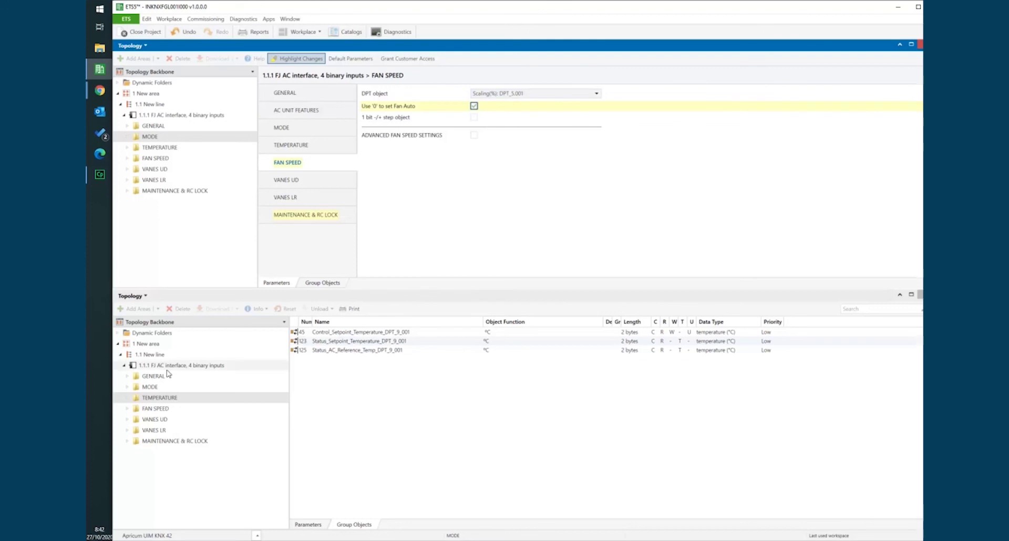
pyautogui.click(163, 160)
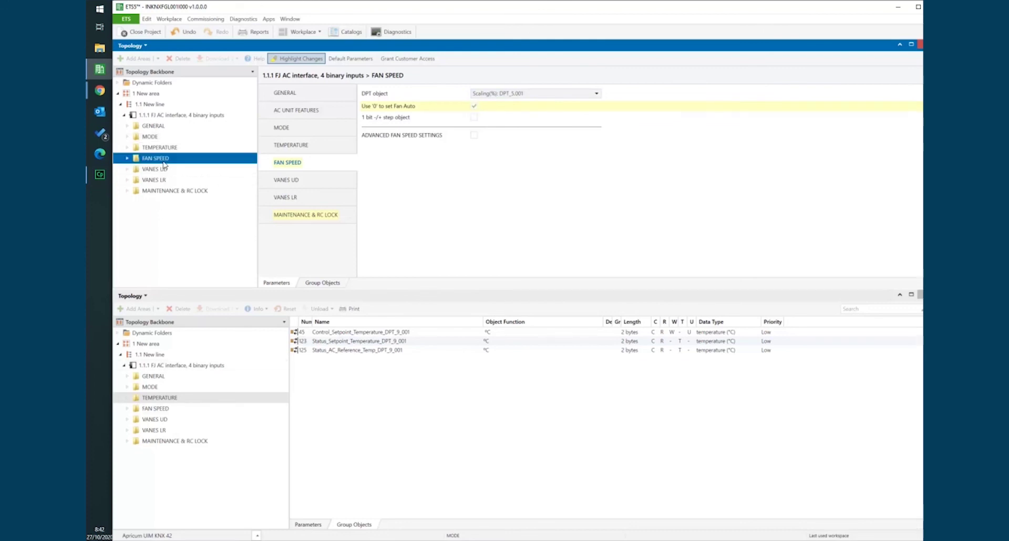
pyautogui.click(157, 410)
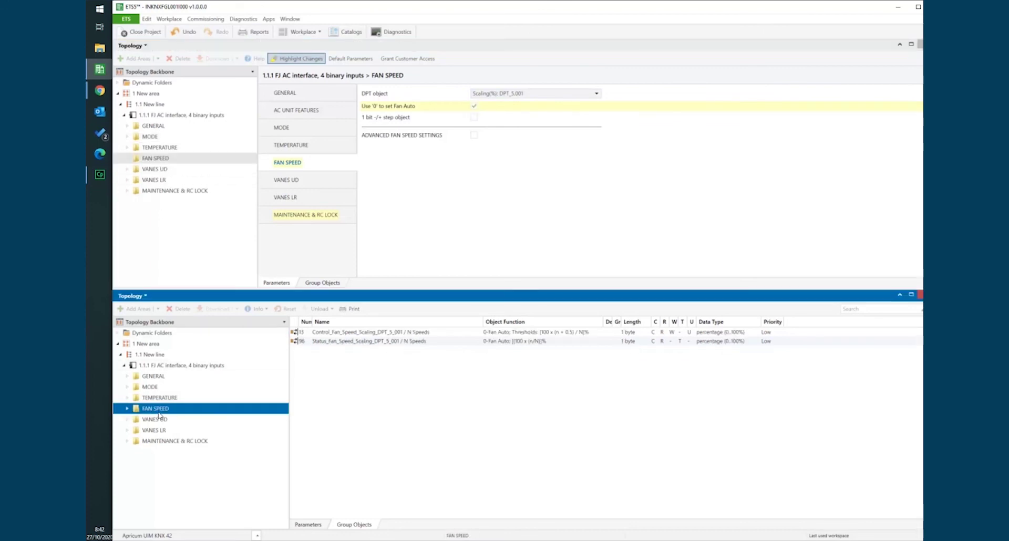
pyautogui.click(457, 335)
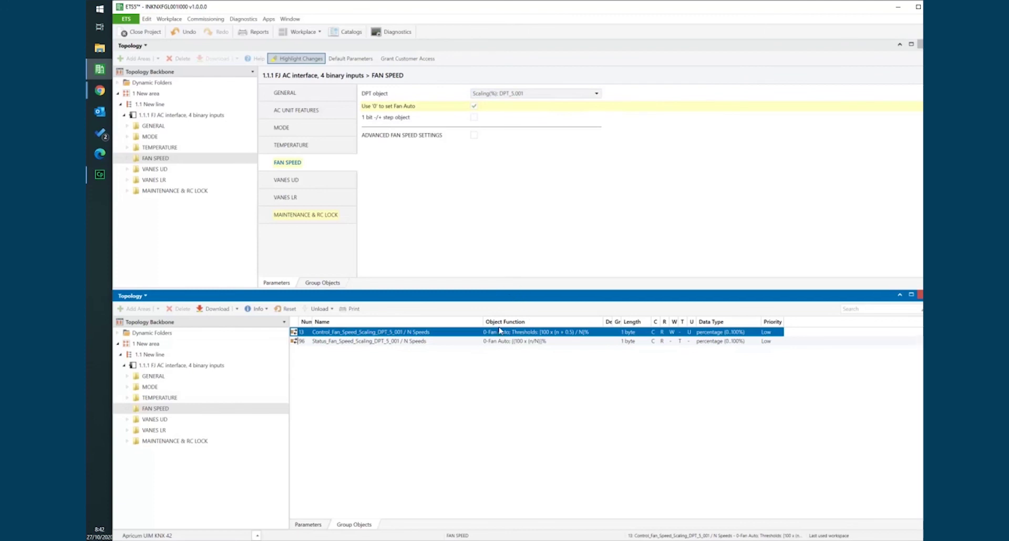
pyautogui.click(474, 106)
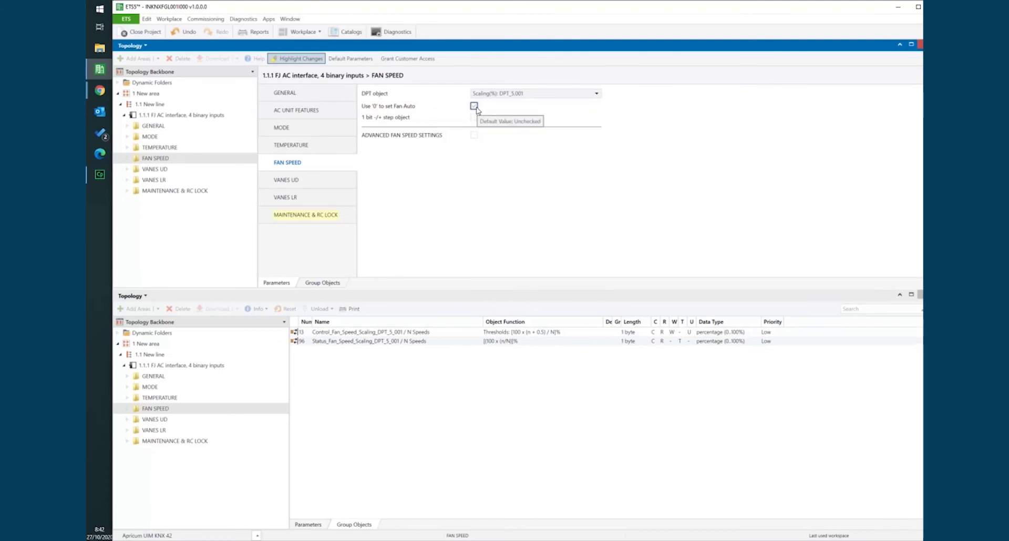
pyautogui.click(474, 117)
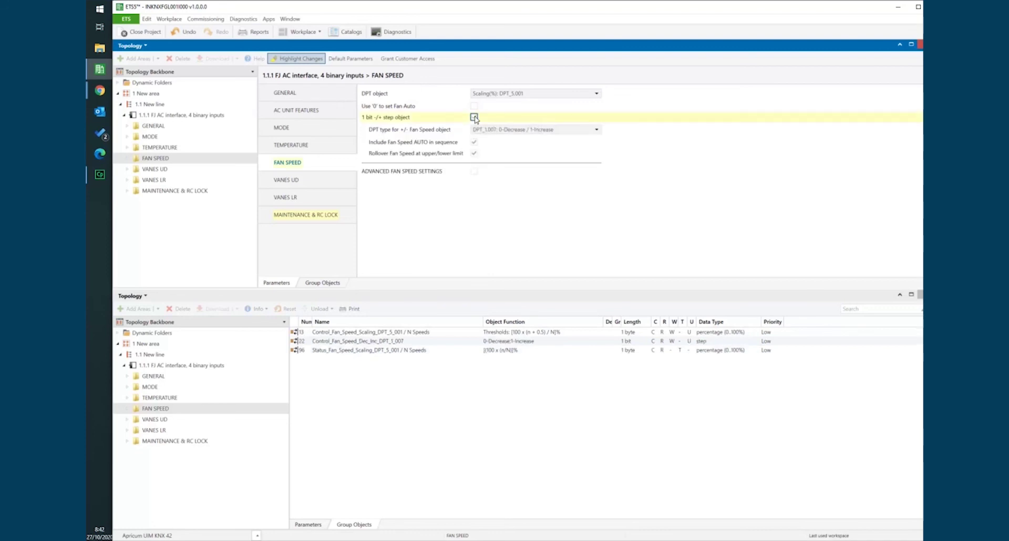
pyautogui.click(474, 118)
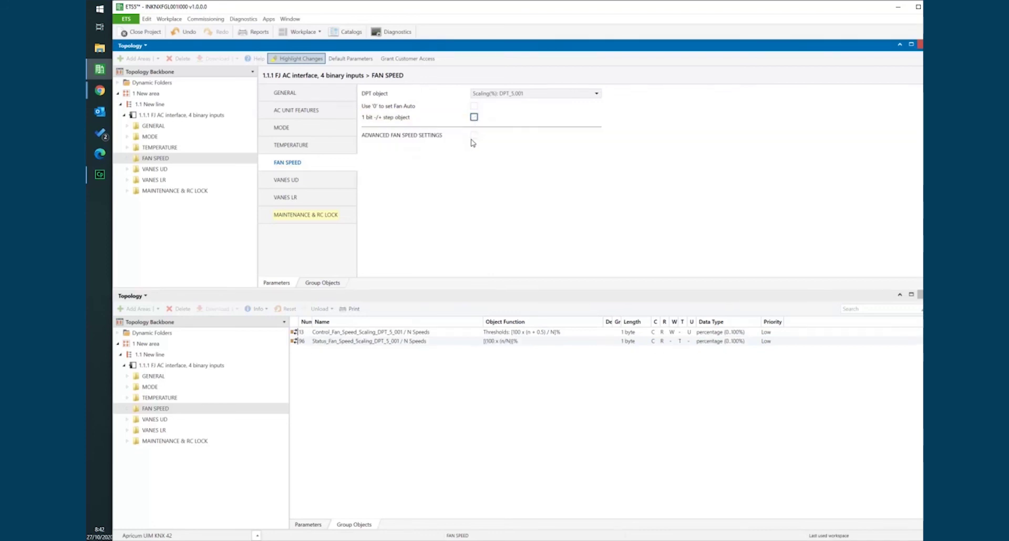
# Enable ADVANCED FAN SPEED SETTINGS with 1 bit Fan Speed objects, and examine the control objects for fan speeds 1 to 6
pyautogui.click(474, 135)
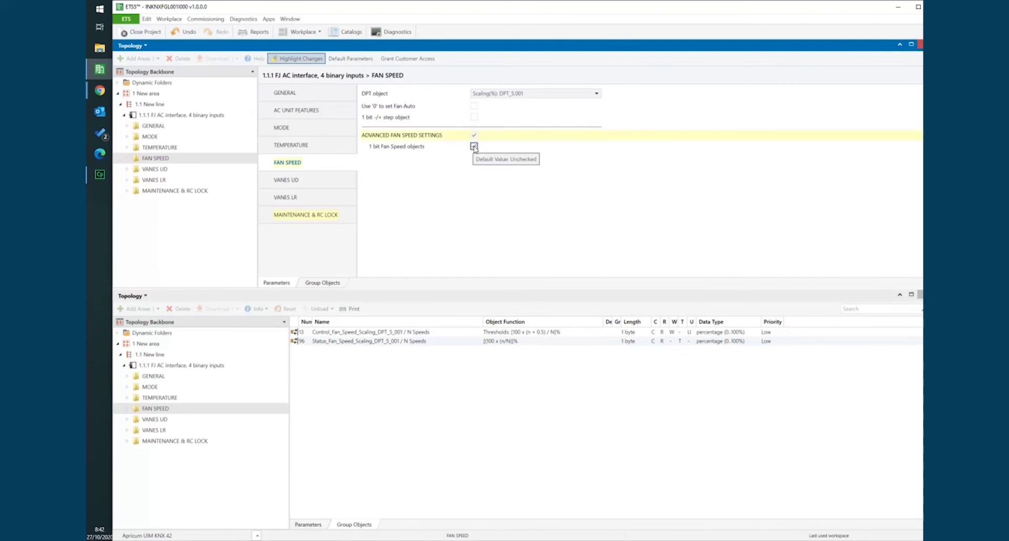
pyautogui.click(474, 146)
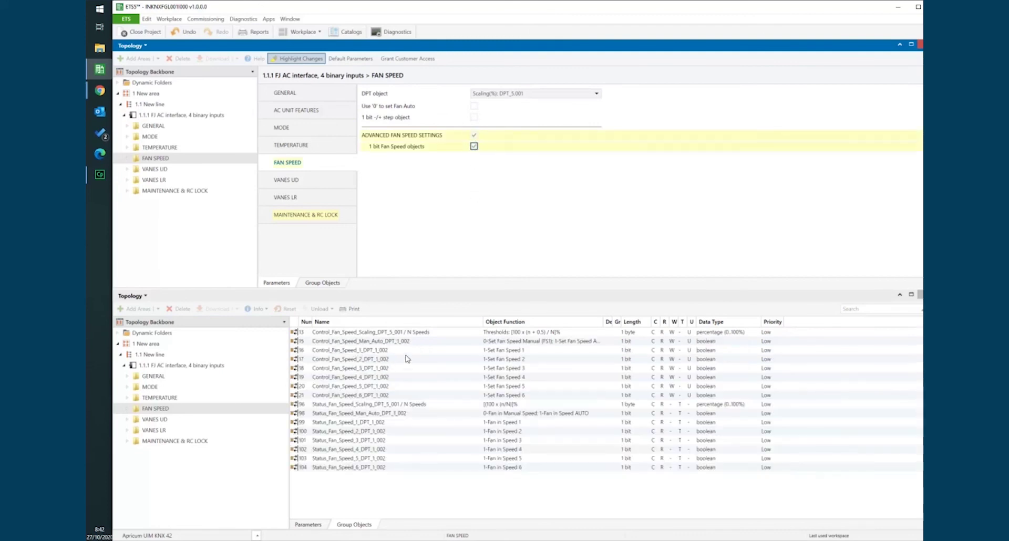
pyautogui.click(407, 353)
pyautogui.keyDown('shift'); pyautogui.click(406, 395); pyautogui.keyUp('shift')
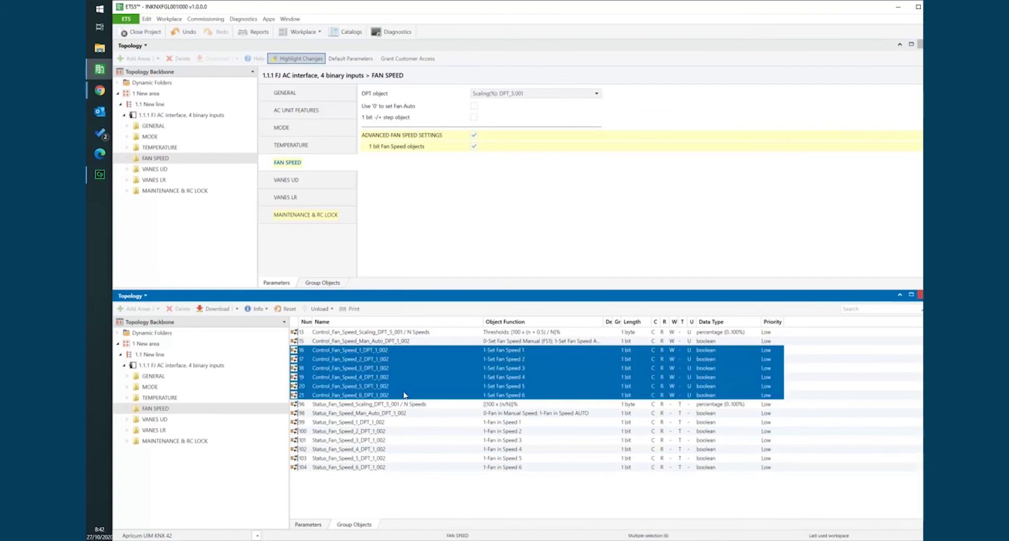
# Disable the Med-High, Med and Low fan speeds in the AC UNIT FEATURES parameters
pyautogui.click(317, 115)
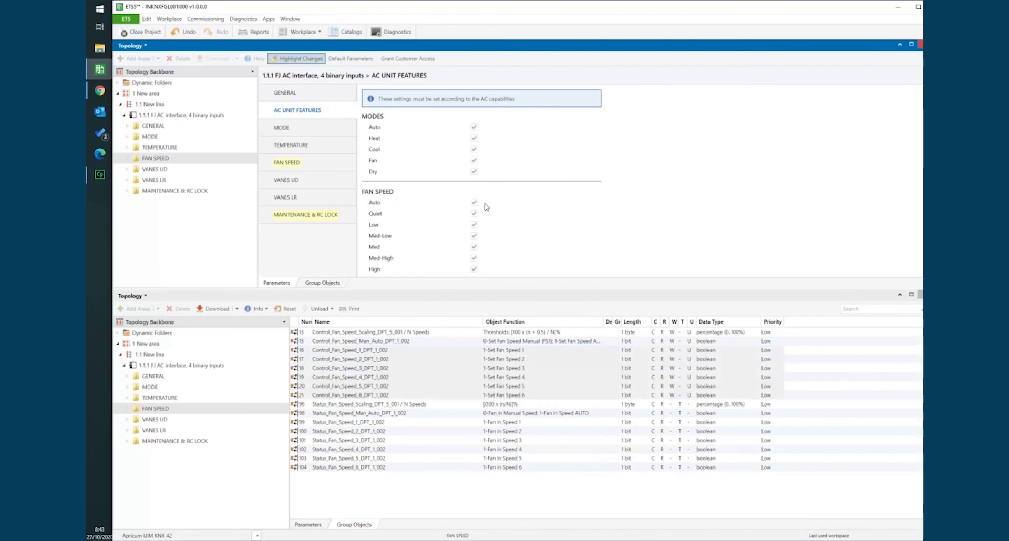
pyautogui.click(474, 258)
pyautogui.click(474, 247)
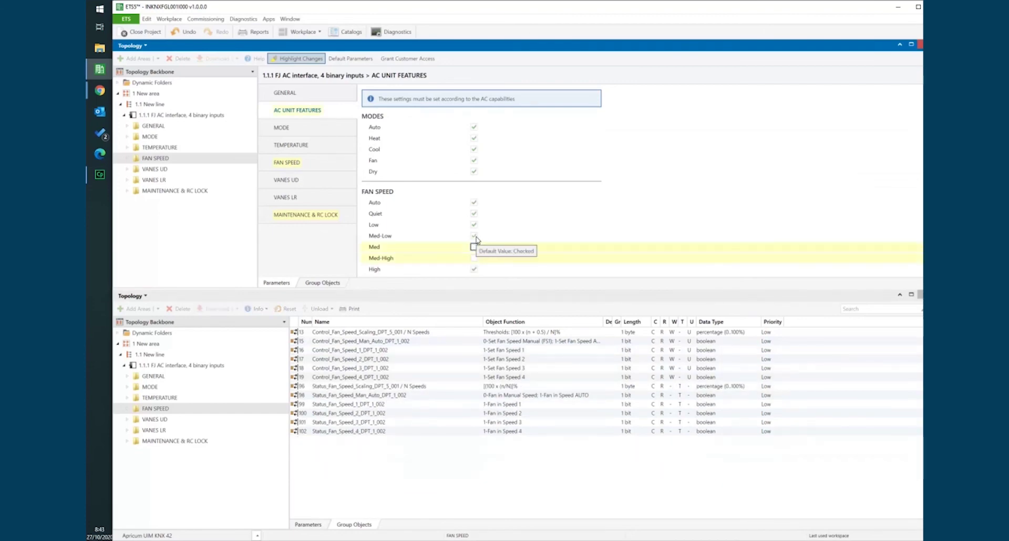
pyautogui.click(474, 225)
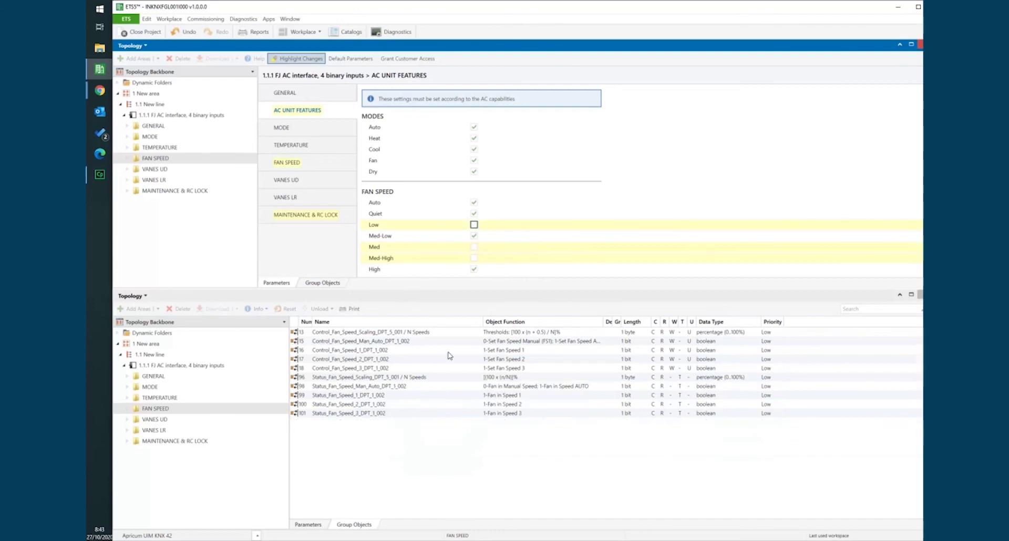
# Examine the remaining 1 bit fan speed control objects and the scaling and Man/Auto control and status objects
pyautogui.click(417, 350)
pyautogui.keyDown('ctrl'); pyautogui.click(412, 367); pyautogui.keyUp('ctrl')
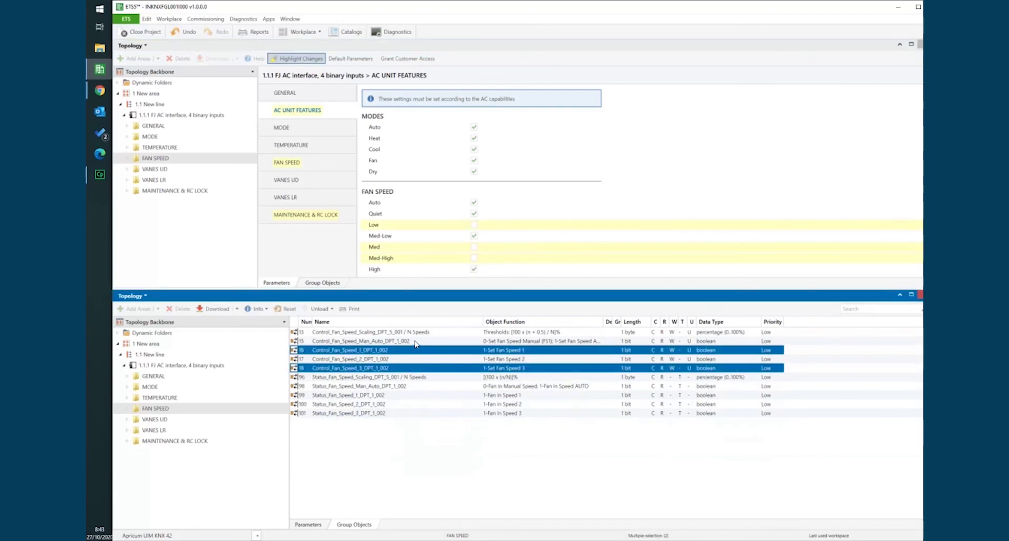
pyautogui.click(416, 341)
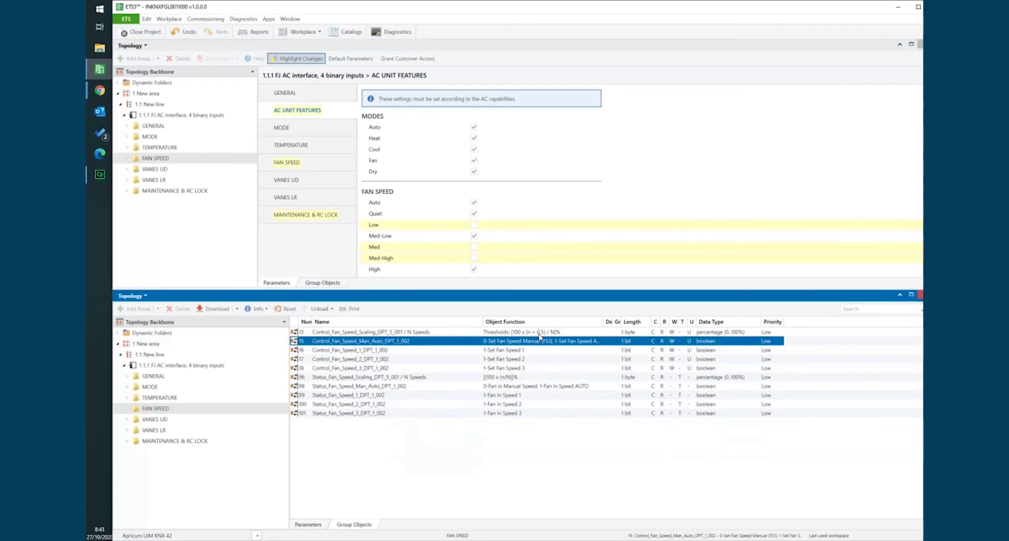
pyautogui.keyDown('ctrl'); pyautogui.click(441, 333); pyautogui.keyUp('ctrl')
pyautogui.keyDown('ctrl'); pyautogui.click(439, 377); pyautogui.keyUp('ctrl')
pyautogui.keyDown('ctrl'); pyautogui.click(437, 387); pyautogui.keyUp('ctrl')
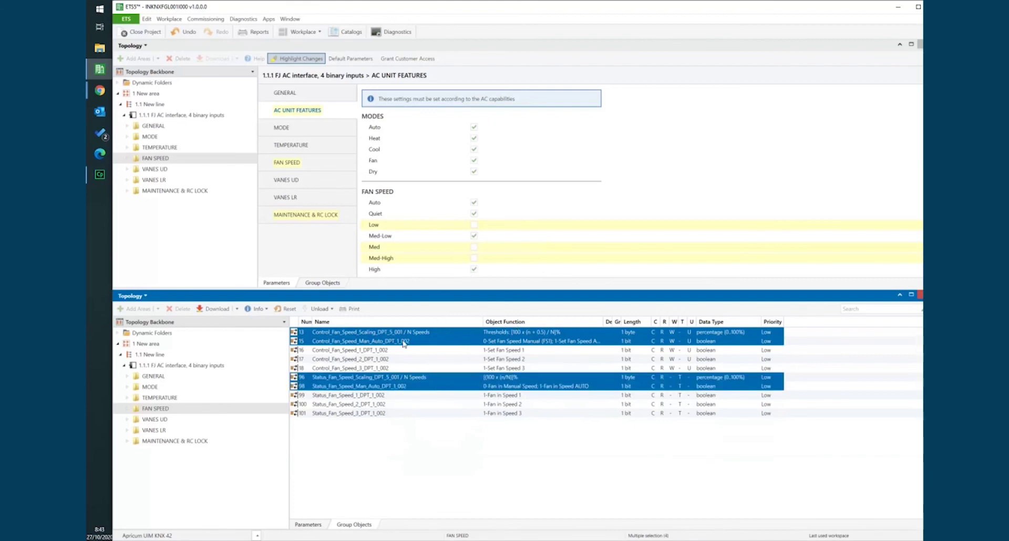
# Re-enable the Med-High, Med and Low fan speeds in the AC UNIT FEATURES parameters
pyautogui.click(474, 256)
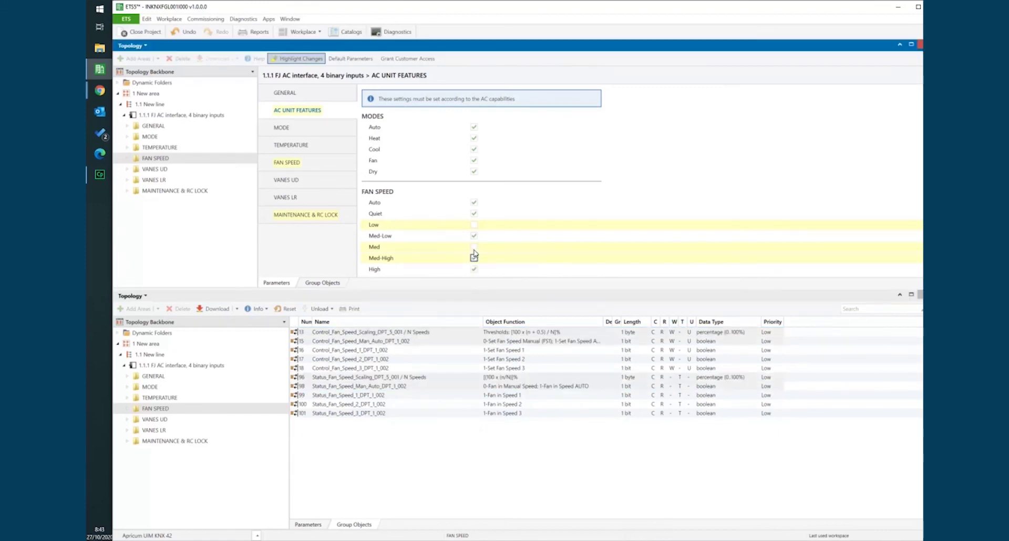
pyautogui.click(474, 247)
pyautogui.click(474, 224)
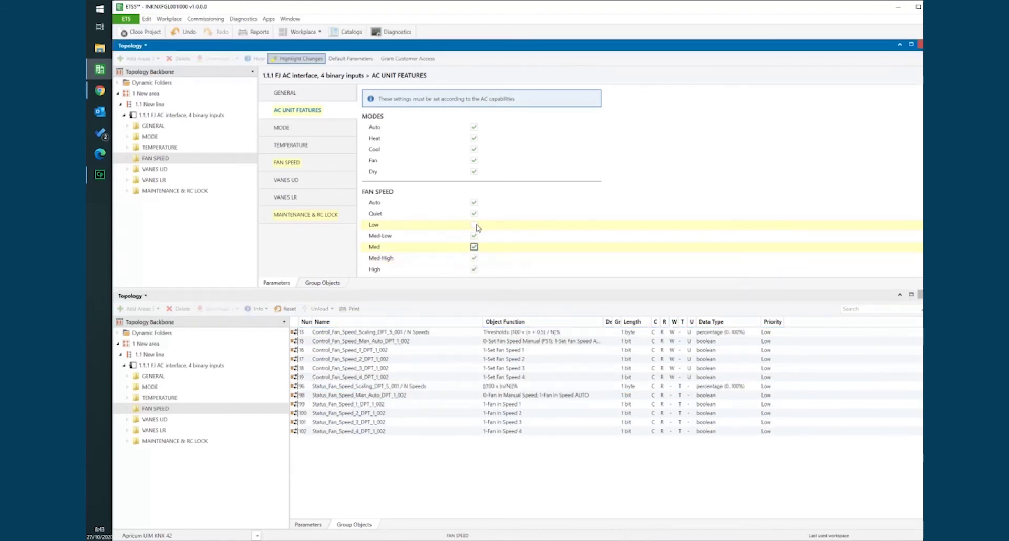
# Disable 1 bit Fan Speed objects and ADVANCED FAN SPEED SETTINGS in the FAN SPEED parameters
pyautogui.click(313, 169)
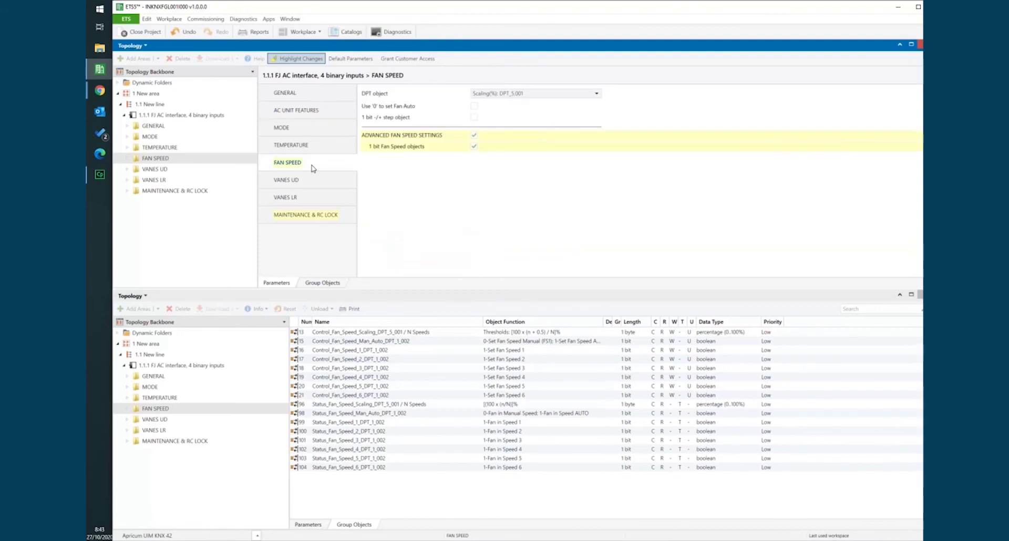
pyautogui.click(474, 146)
pyautogui.click(474, 135)
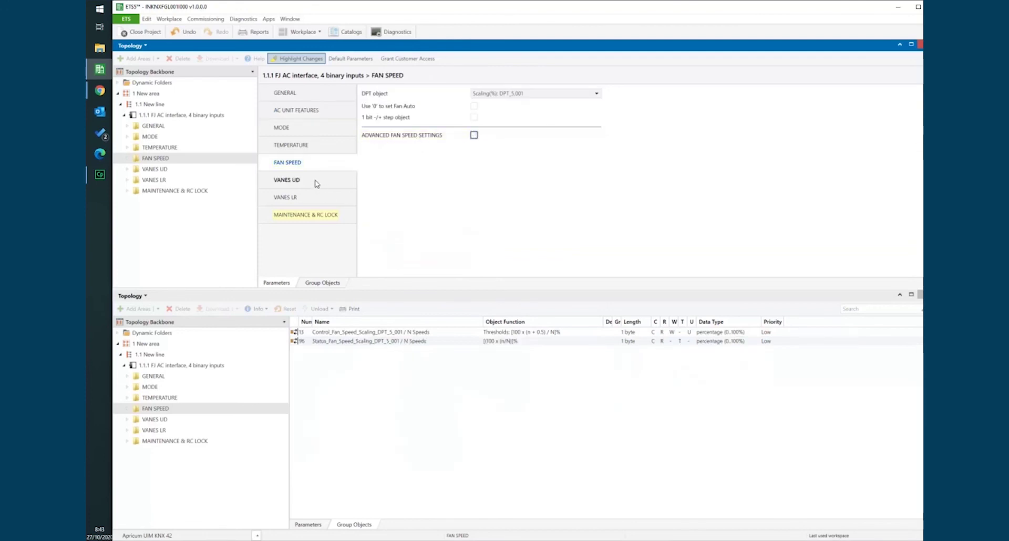
# Review the VANES UD and VANES LR parameters, including the DPT object types selectable for VANES LR
pyautogui.click(317, 183)
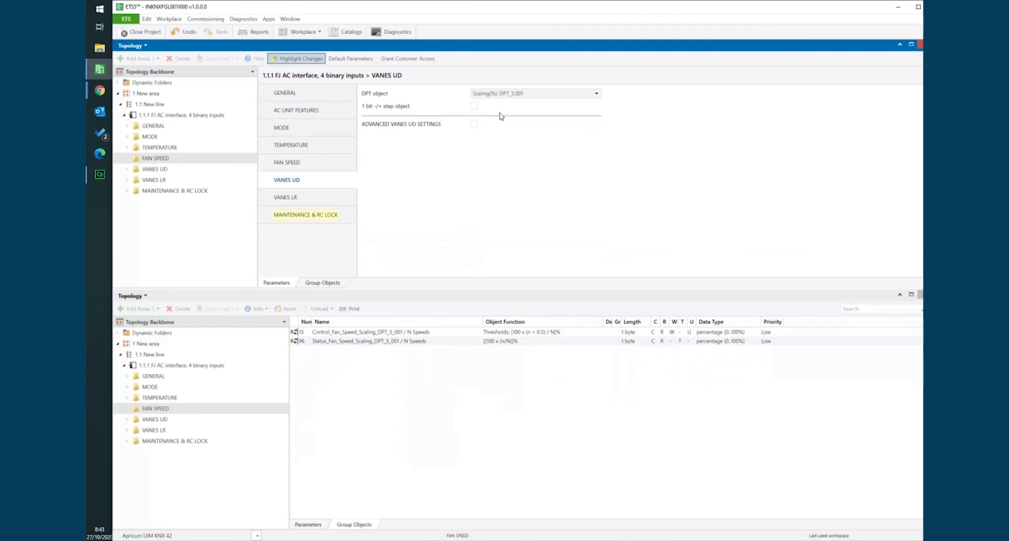
pyautogui.click(311, 199)
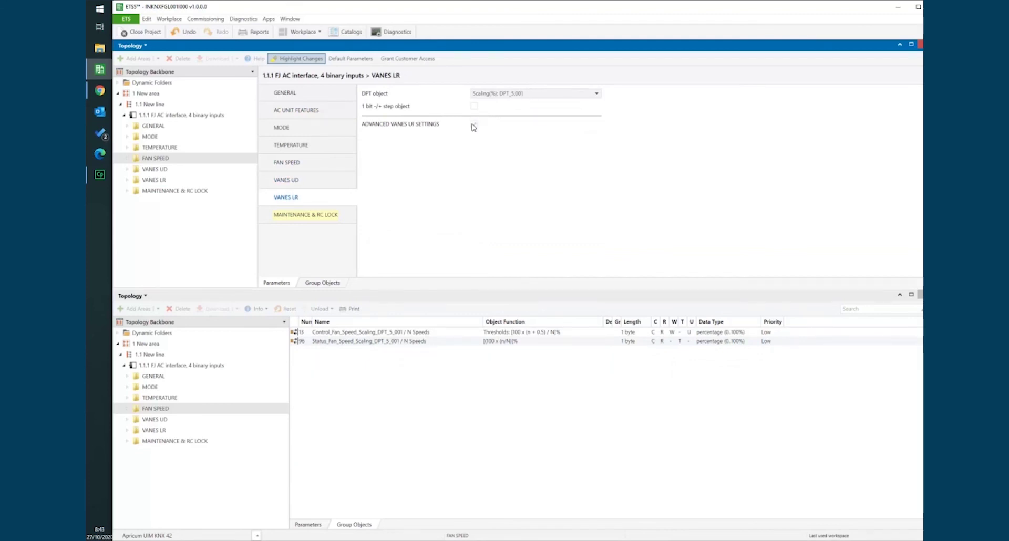
pyautogui.click(514, 93)
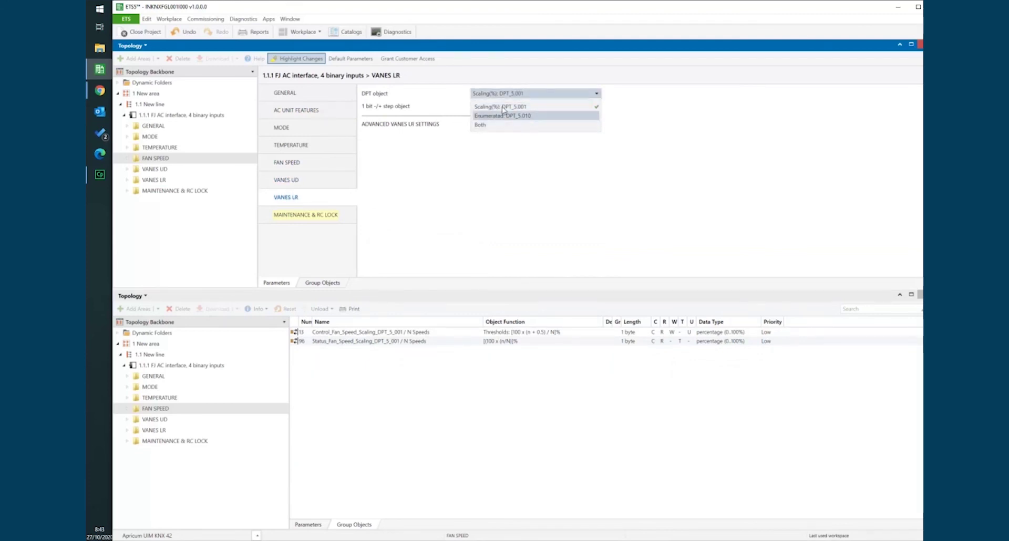
pyautogui.click(514, 94)
# View the MAINTENANCE & RC LOCK parameters and return to the GENERAL parameters
pyautogui.click(322, 215)
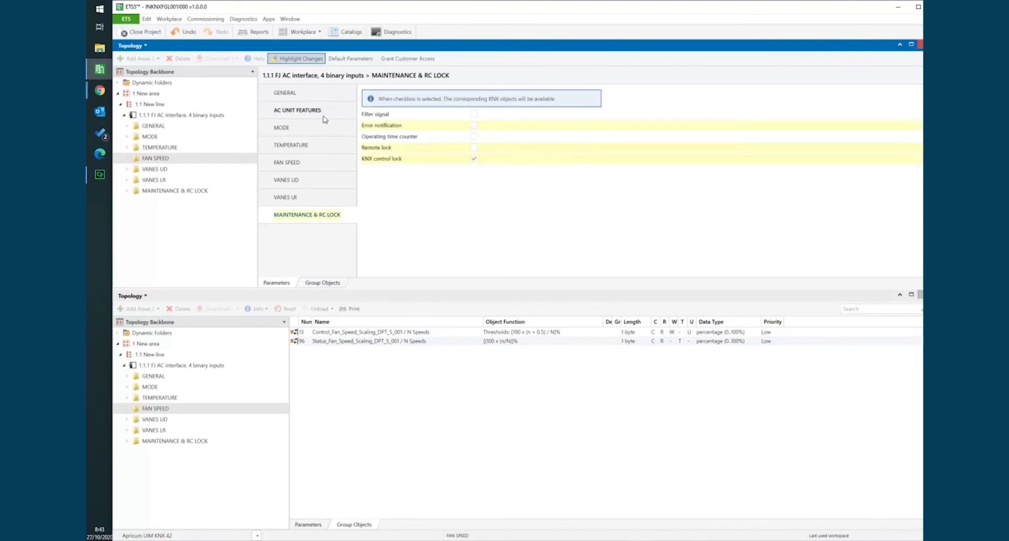
pyautogui.click(321, 97)
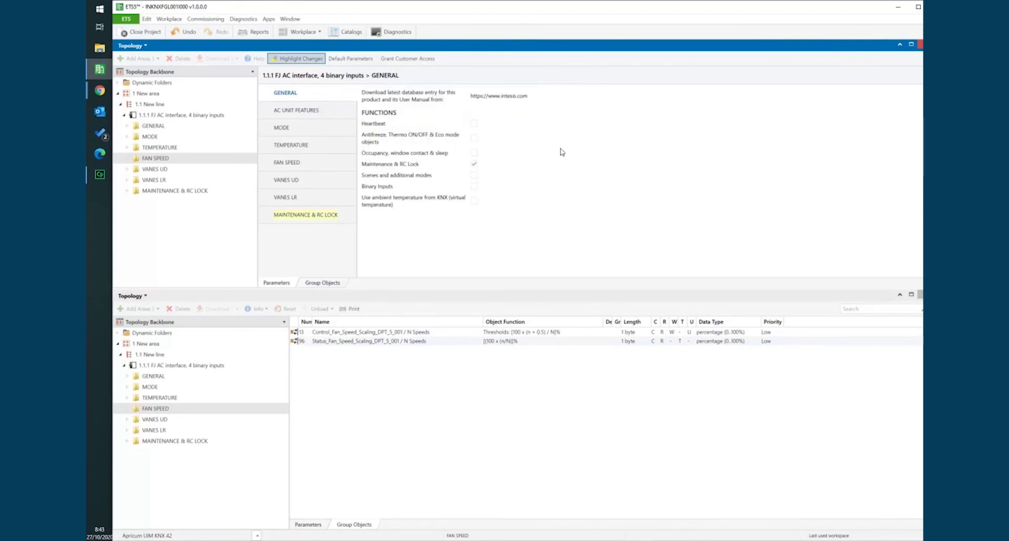